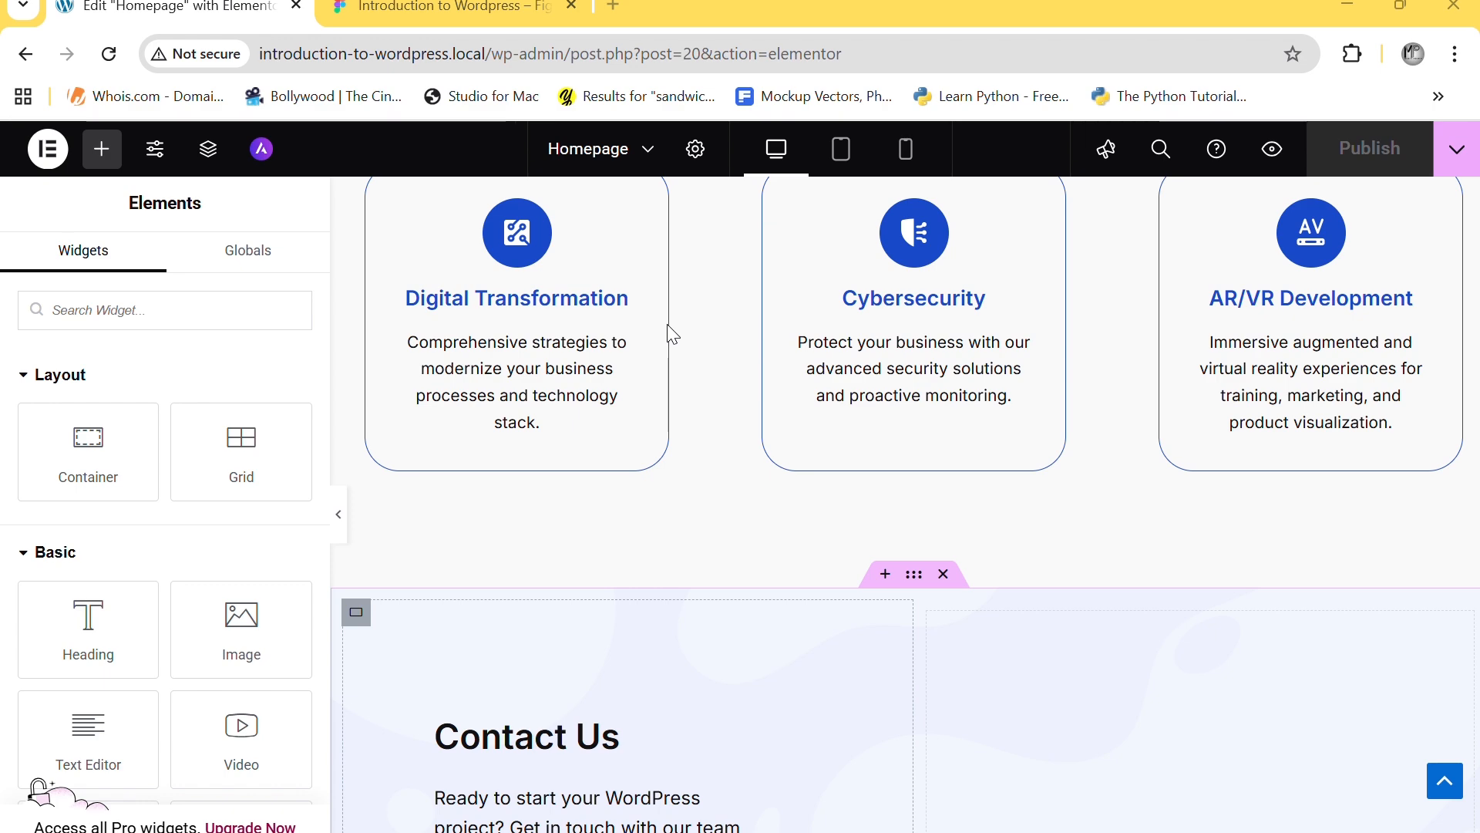
- Examine the homepage's Contact Us section and the empty container beside the contact details
{"action": "scroll", "coordinate": [672, 334], "scroll_direction": "down", "scroll_amount": 1}
{"action": "scroll", "coordinate": [672, 334], "scroll_direction": "down", "scroll_amount": 4}
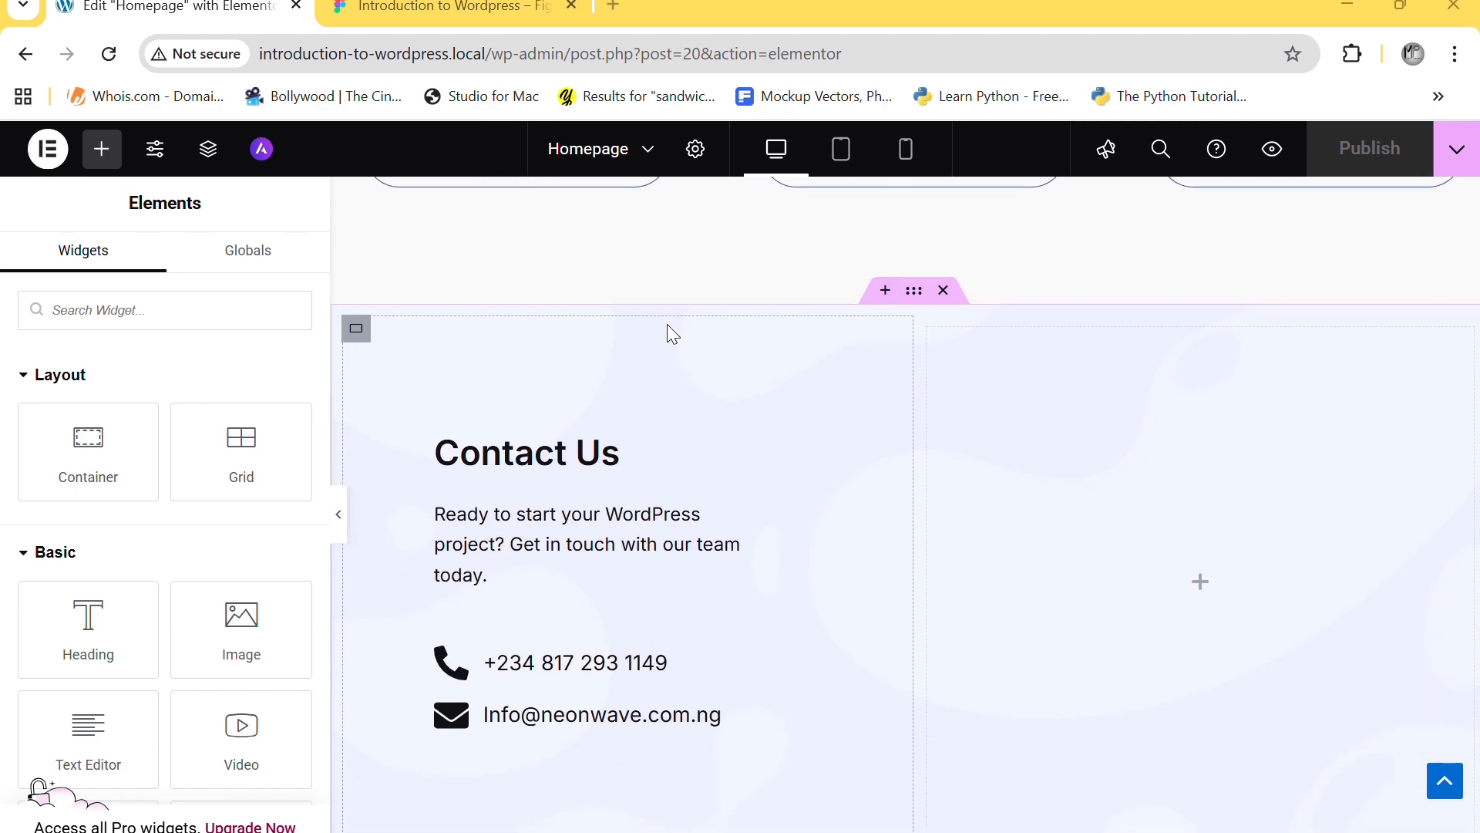
{"action": "scroll", "coordinate": [672, 334], "scroll_direction": "down", "scroll_amount": 4}
{"action": "scroll", "coordinate": [668, 324], "scroll_direction": "up", "scroll_amount": 7}
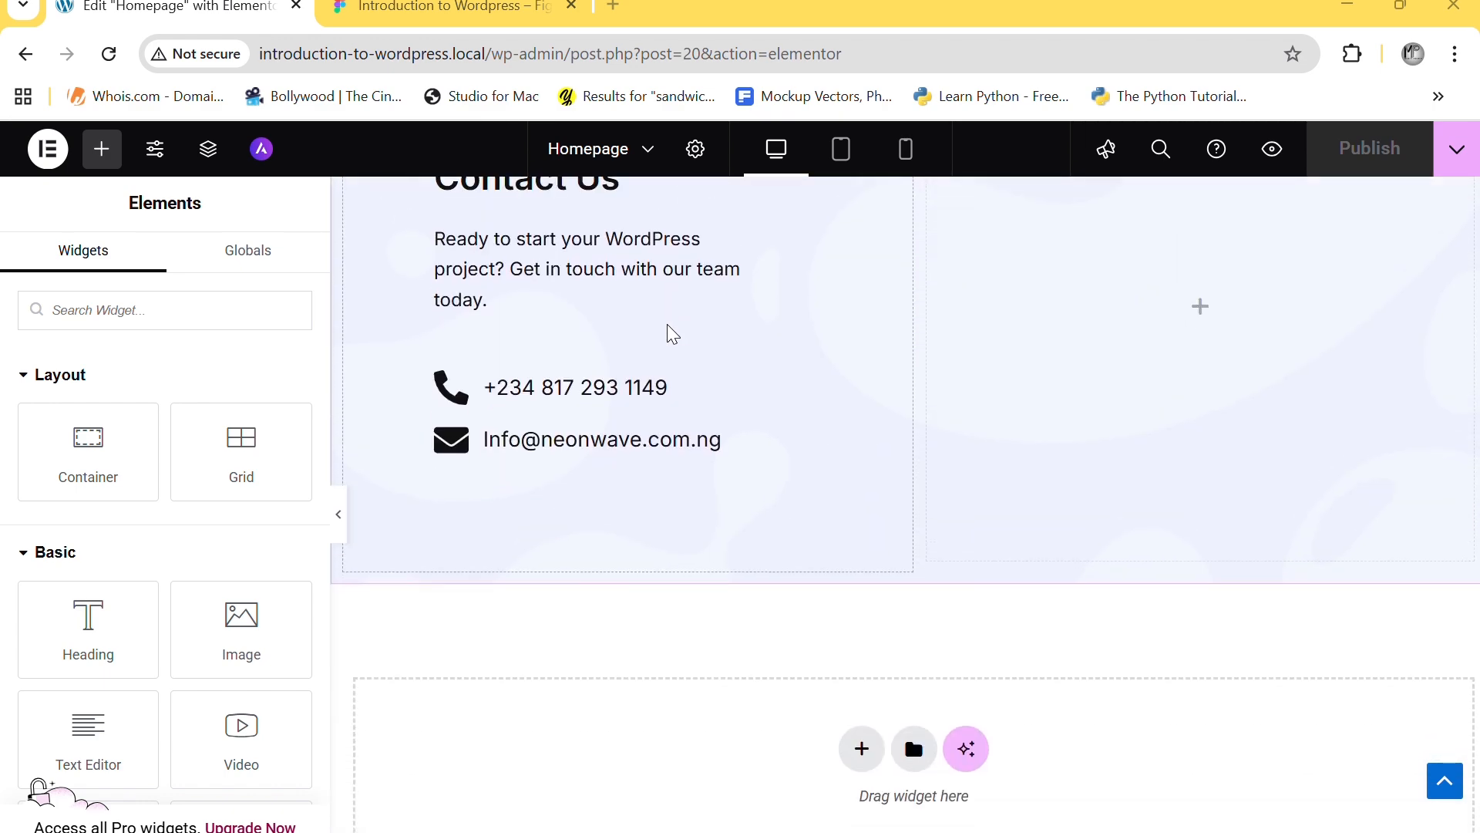
{"action": "scroll", "coordinate": [671, 333], "scroll_direction": "down", "scroll_amount": 6}
{"action": "scroll", "coordinate": [668, 330], "scroll_direction": "up", "scroll_amount": 1}
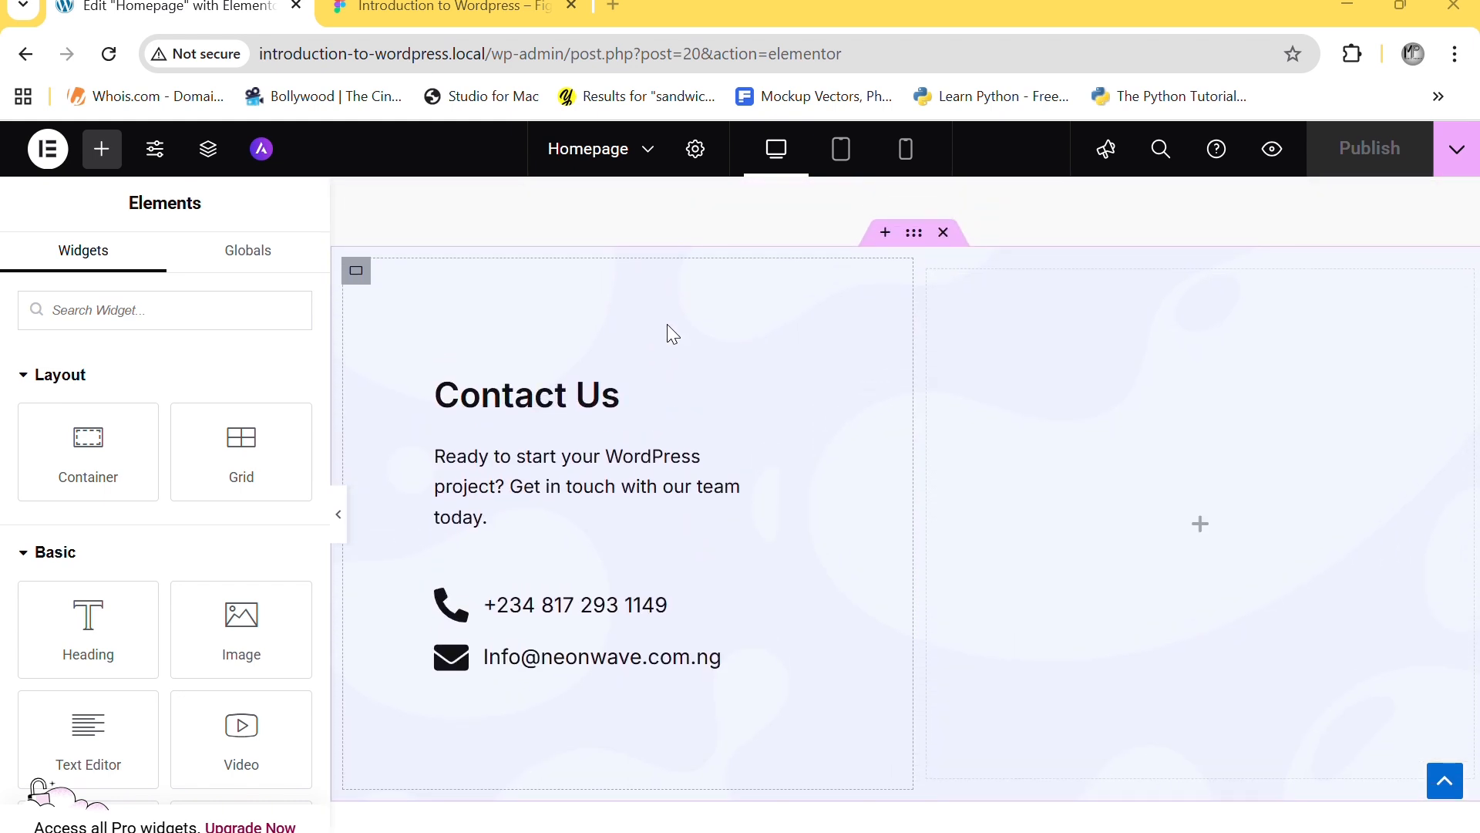
- Search the widget library for a form widget with "elem", "wo", "for" and "wp", and clear the search
{"action": "left_click", "coordinate": [164, 323]}
{"action": "type", "text": "elem"}
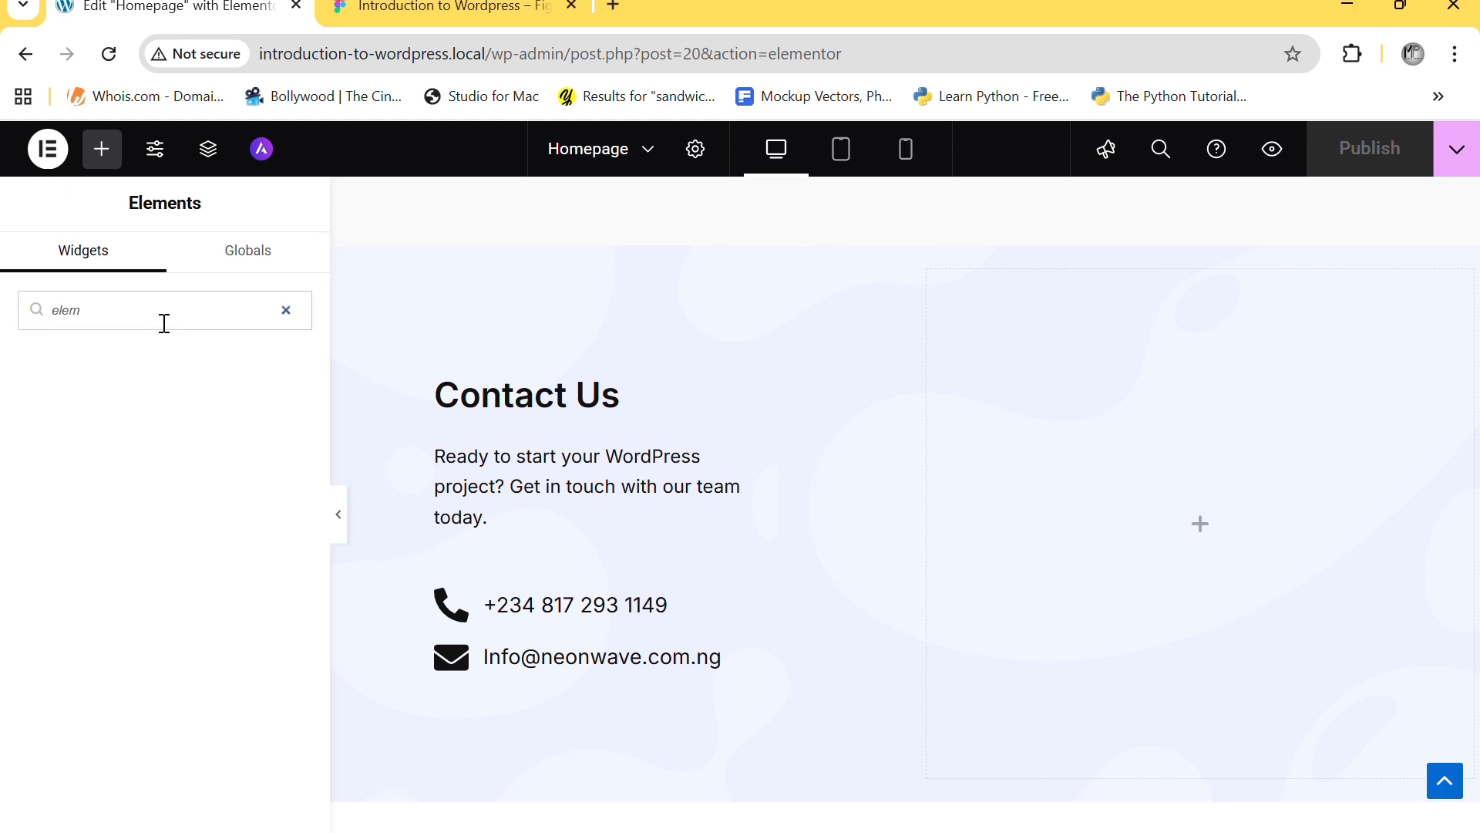
{"action": "key", "text": "BackSpace"}
{"action": "key", "text": "BackSpace"}
{"action": "key", "text": "BackSpace"}
{"action": "type", "text": "wo"}
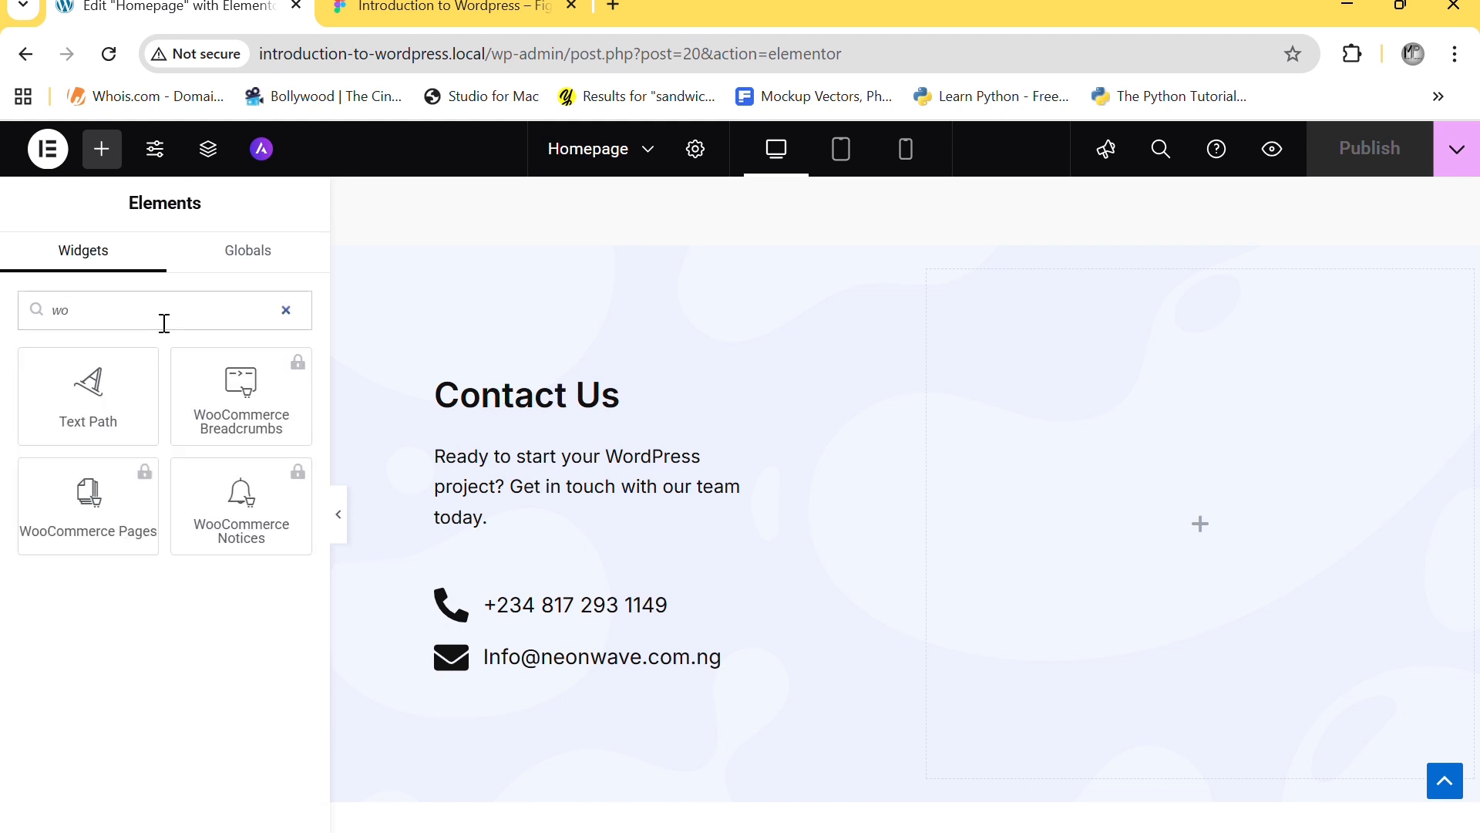
{"action": "key", "text": "BackSpace"}
{"action": "key", "text": "BackSpace"}
{"action": "type", "text": "for"}
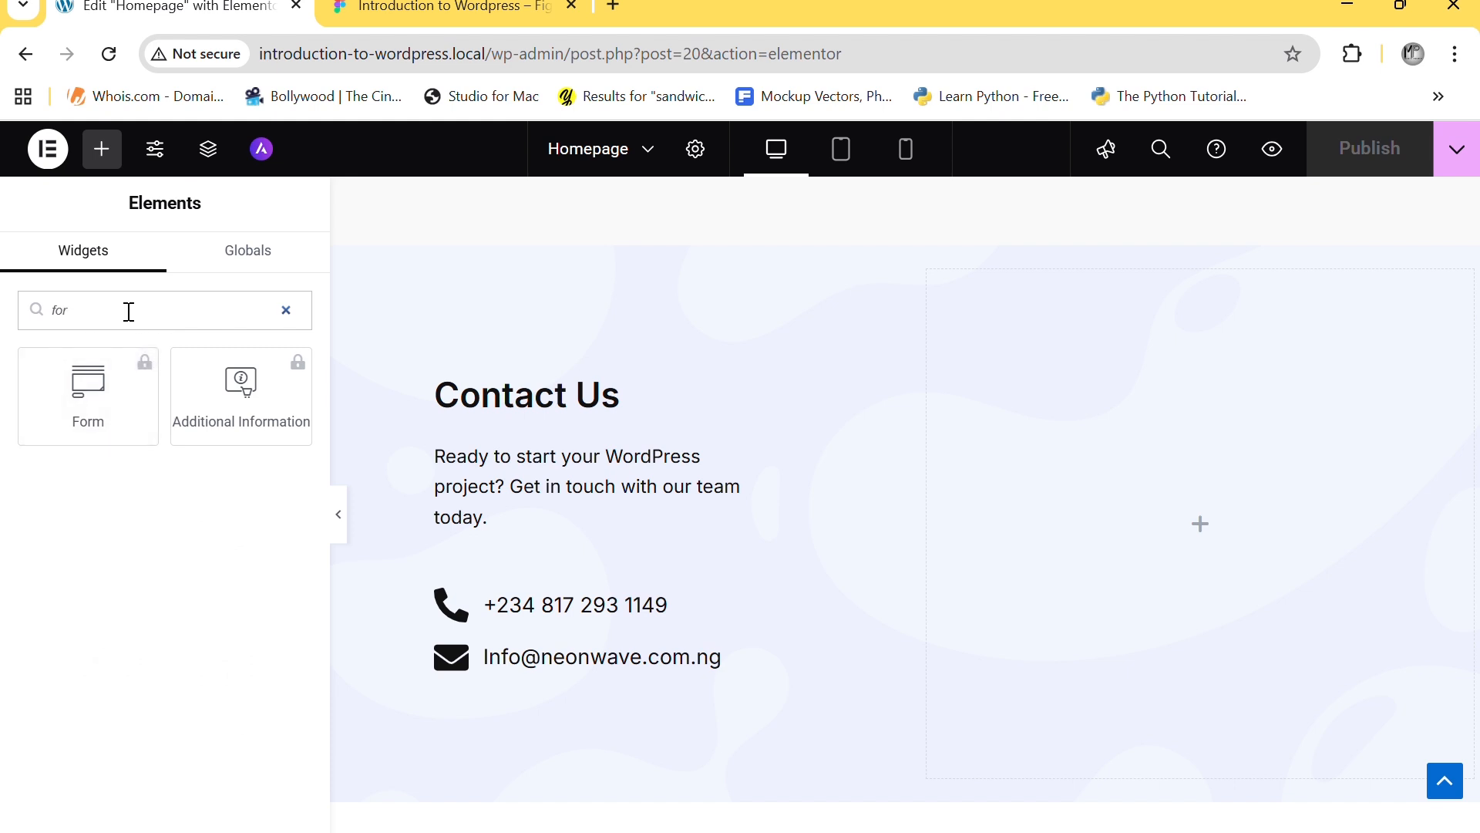
{"action": "key", "text": "BackSpace"}
{"action": "key", "text": "BackSpace"}
{"action": "key", "text": "BackSpace"}
{"action": "type", "text": "wp"}
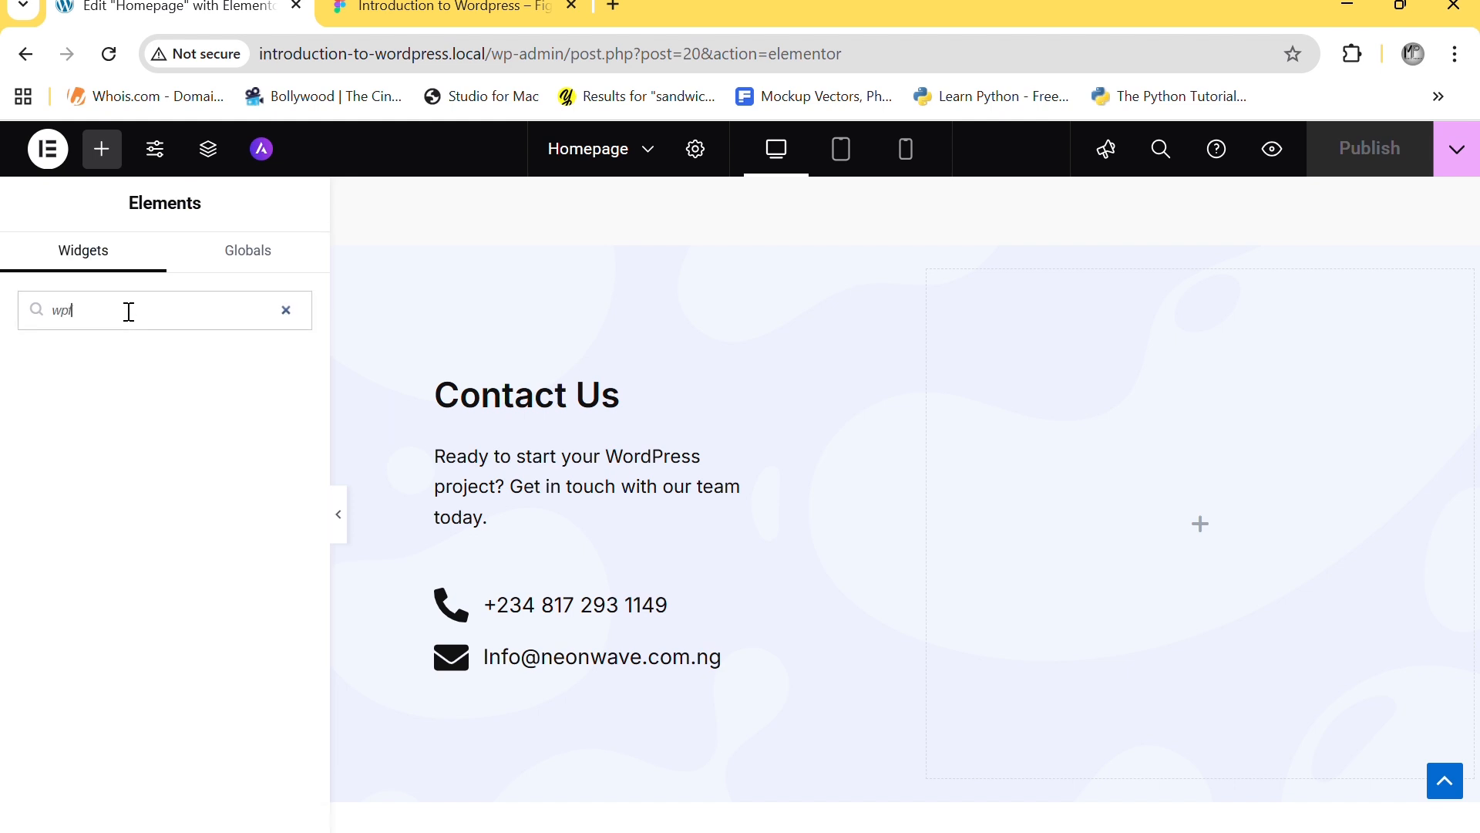
{"action": "key", "text": "BackSpace"}
{"action": "key", "text": "BackSpace"}
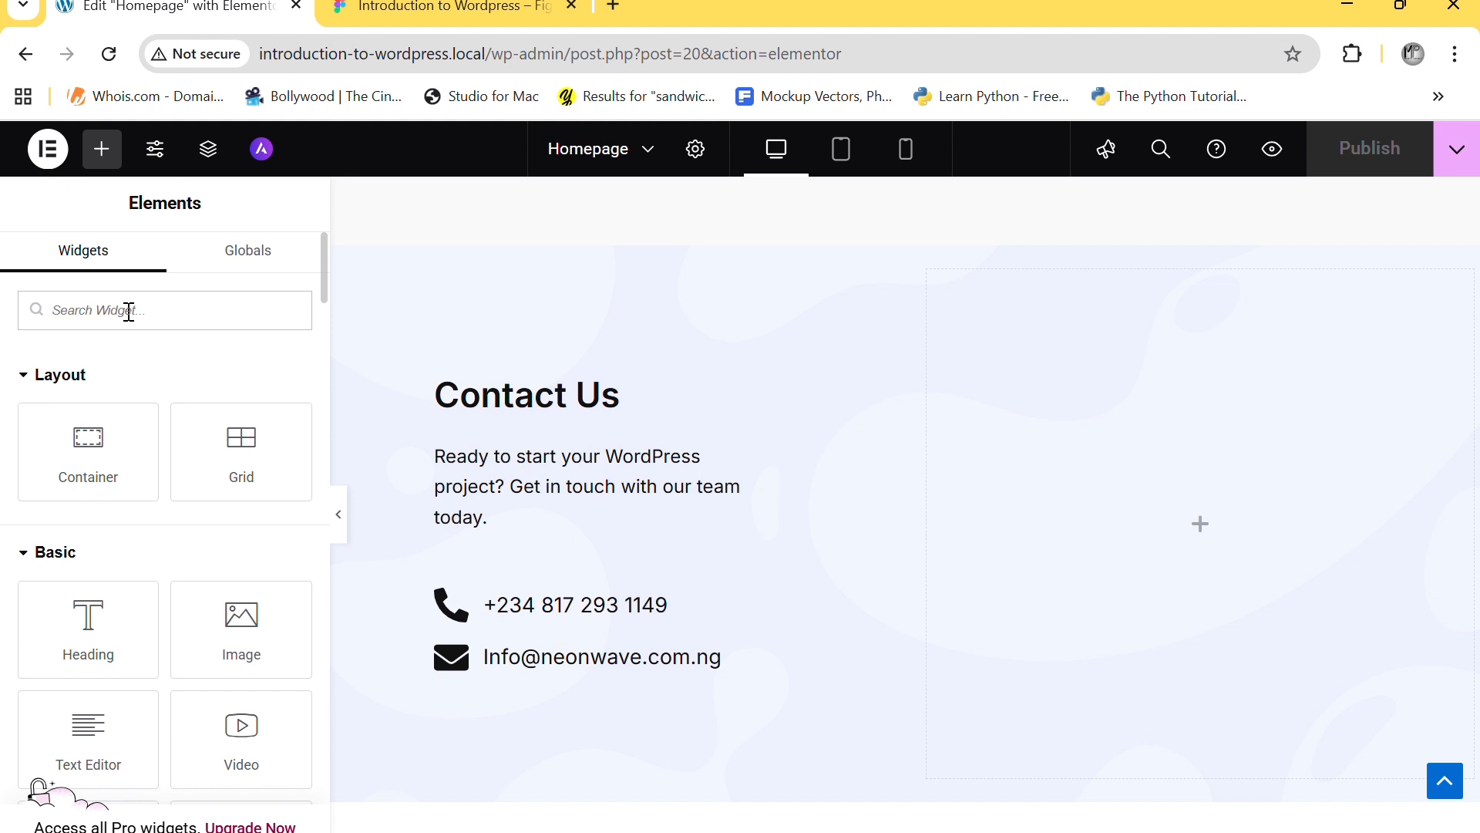
{"action": "left_click", "coordinate": [128, 312]}
- Preview the homepage and go from there to the site's page for adding plugins
{"action": "left_click", "coordinate": [1272, 150]}
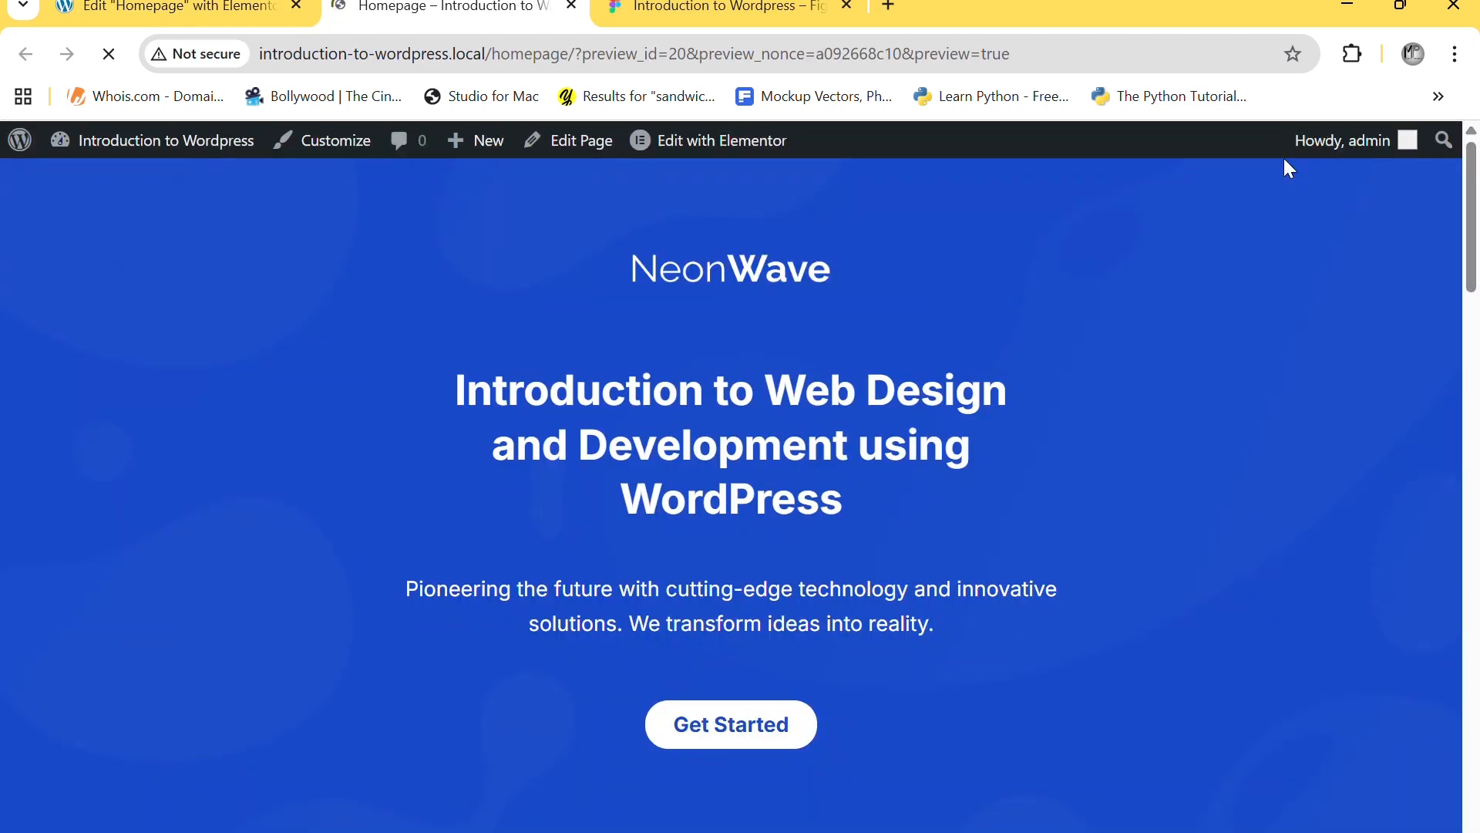
{"action": "mouse_move", "coordinate": [62, 147]}
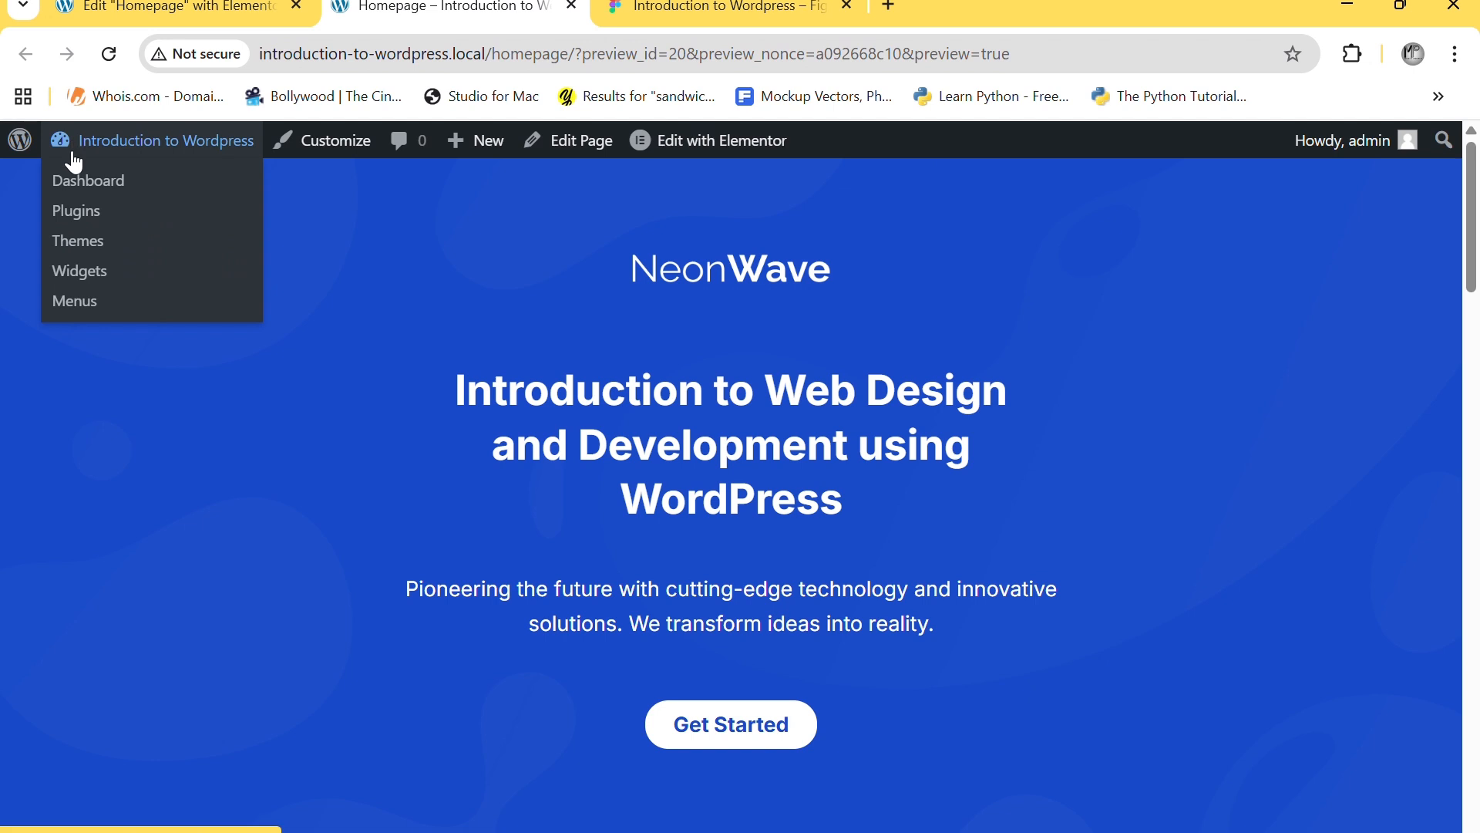
{"action": "left_click", "coordinate": [67, 214]}
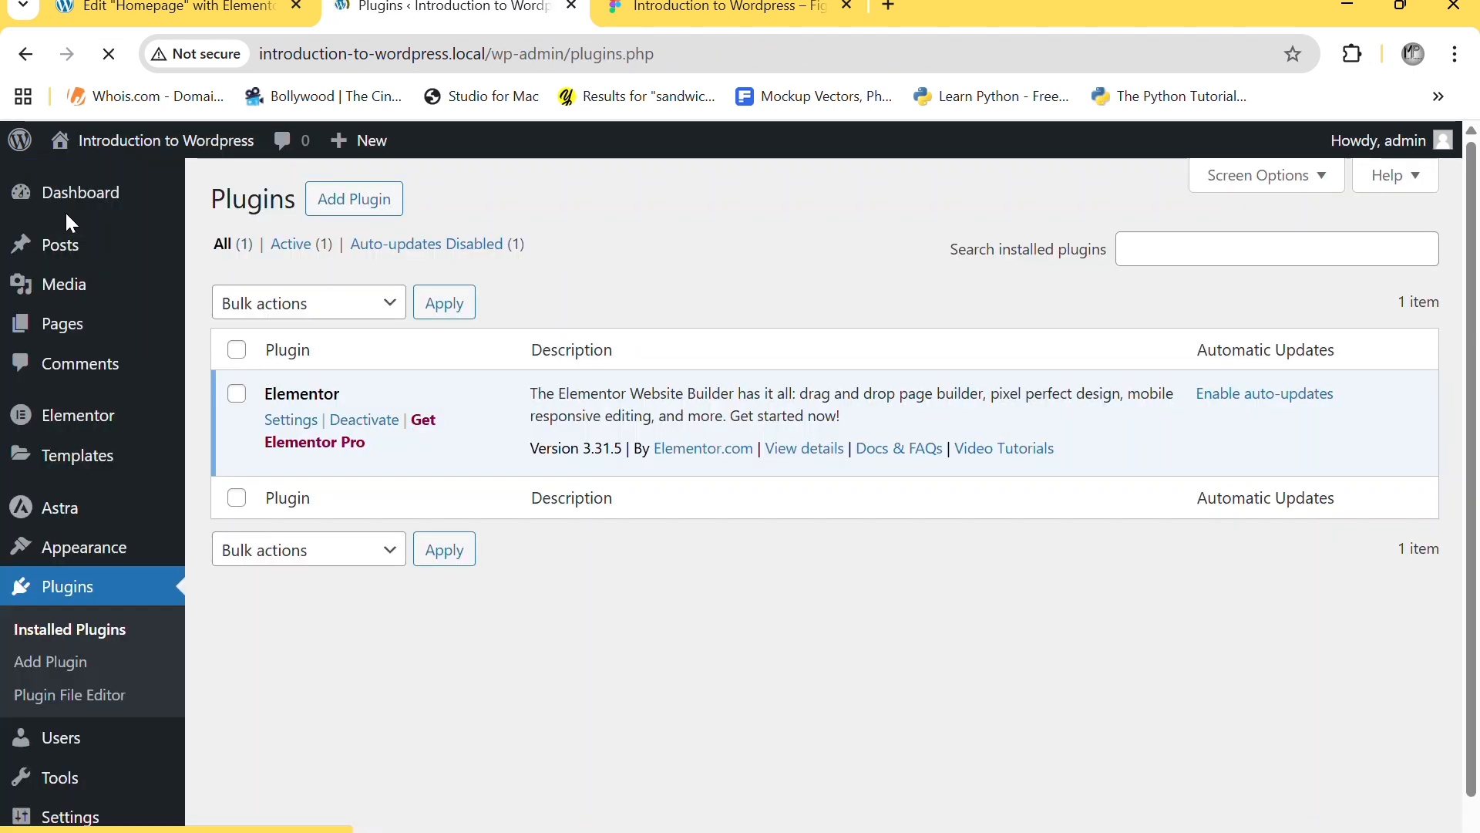
{"action": "left_click", "coordinate": [345, 202]}
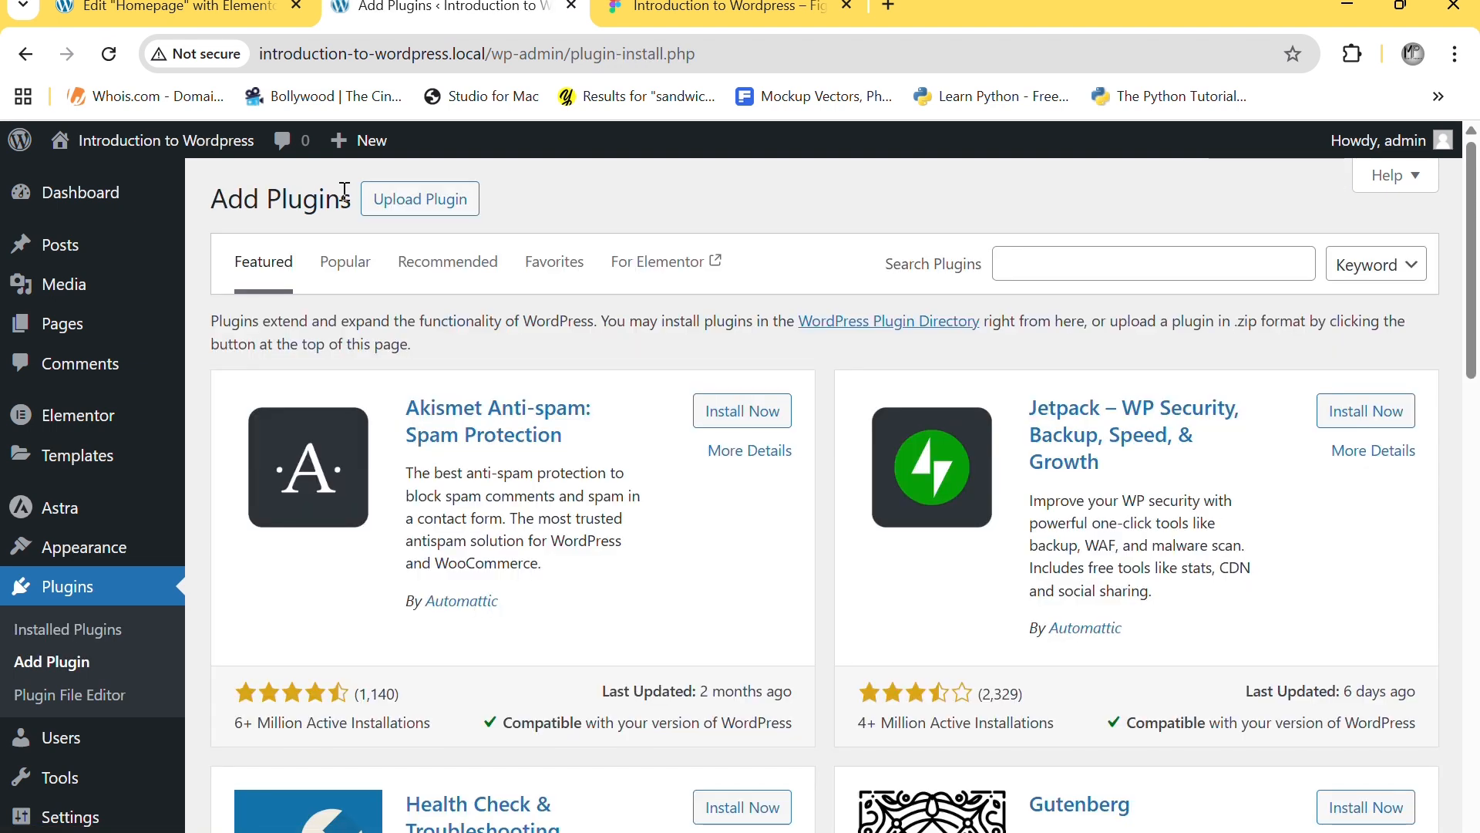
- Search the plugin directory for "wpforms" and install and activate the WPForms – Easy Form Builder plugin
{"action": "left_click", "coordinate": [1107, 274]}
{"action": "type", "text": "wpforms"}
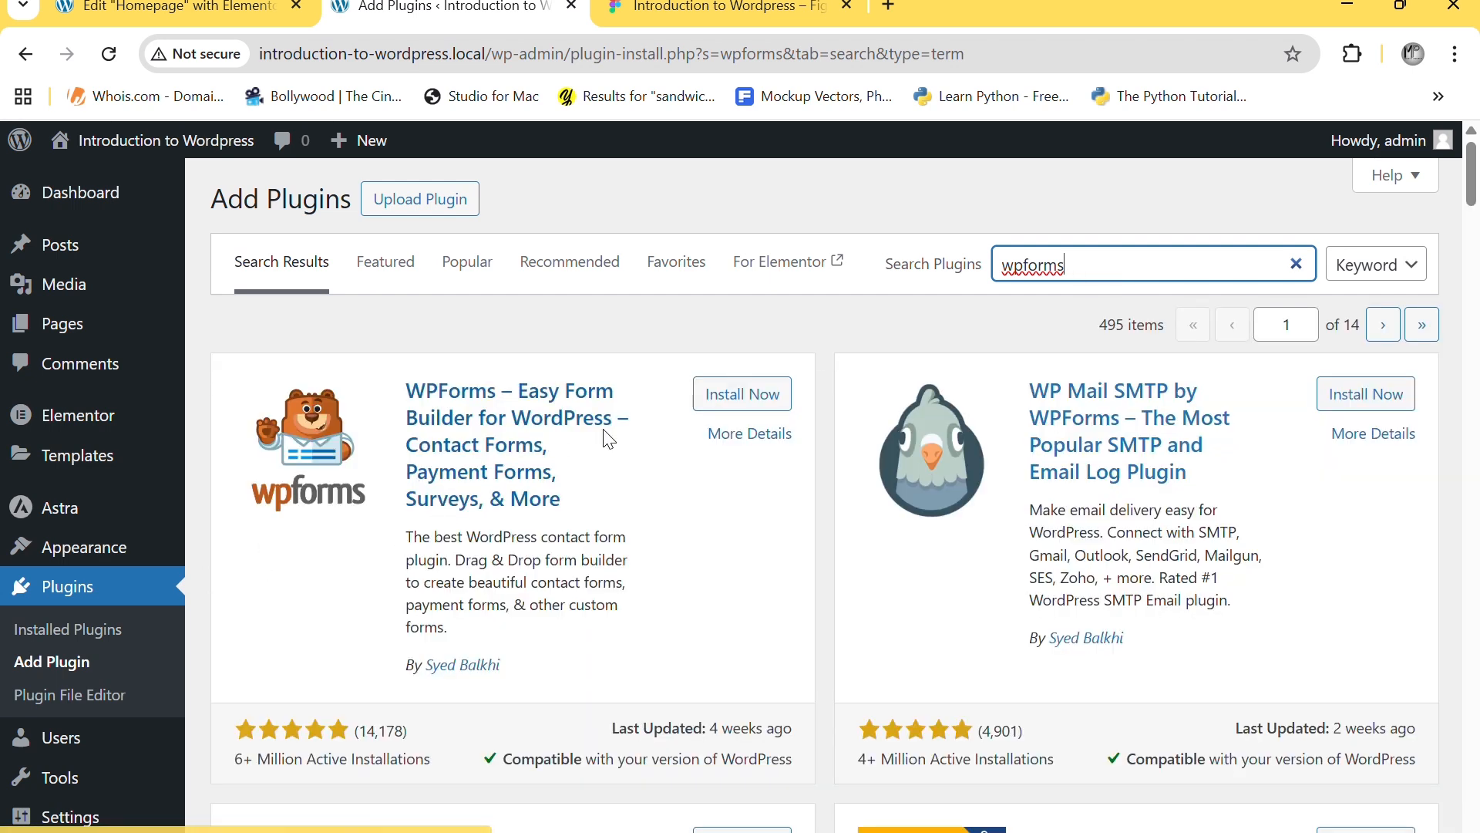
{"action": "left_click", "coordinate": [741, 402]}
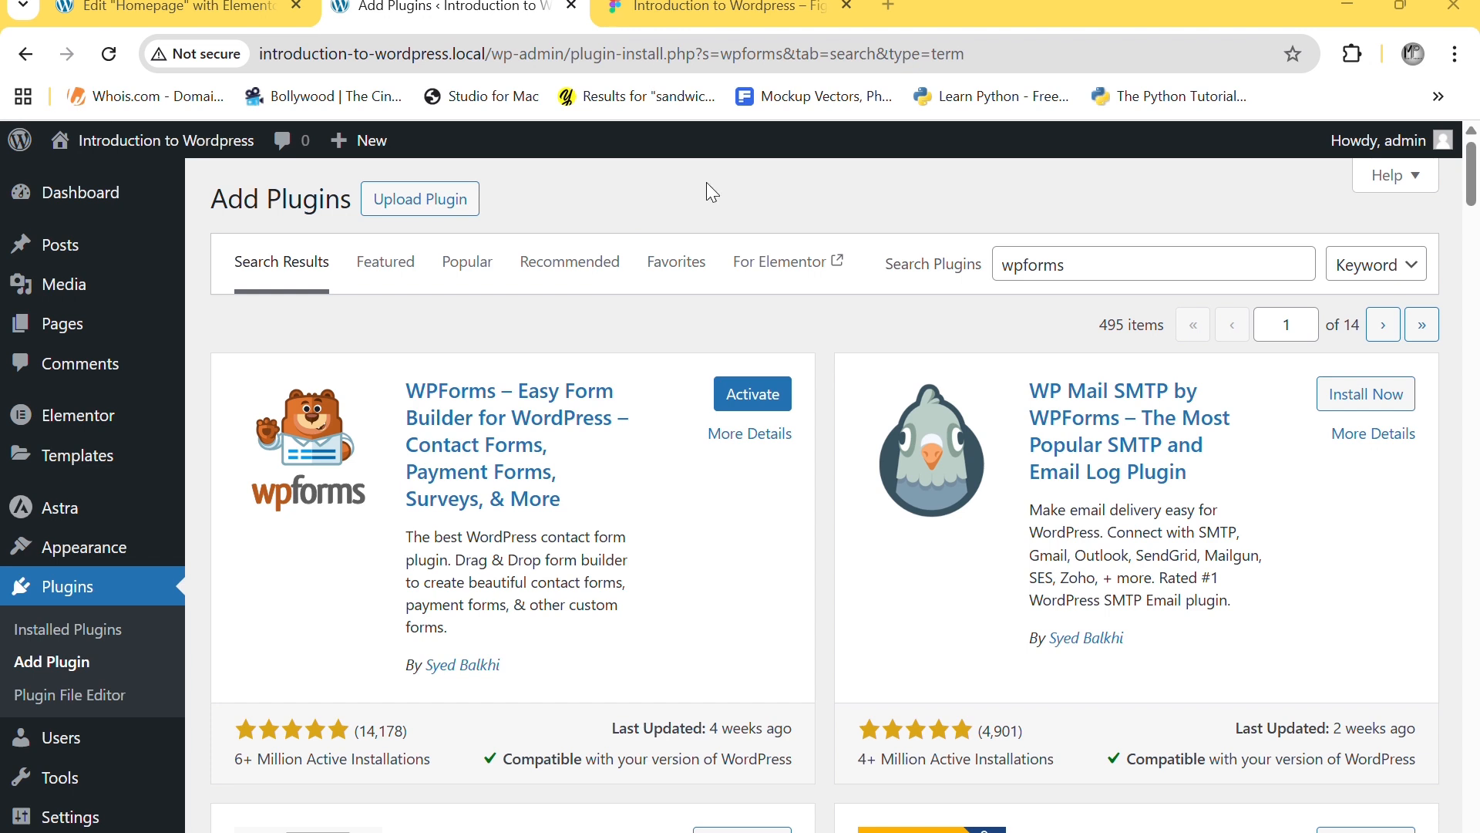
{"action": "left_click", "coordinate": [740, 392]}
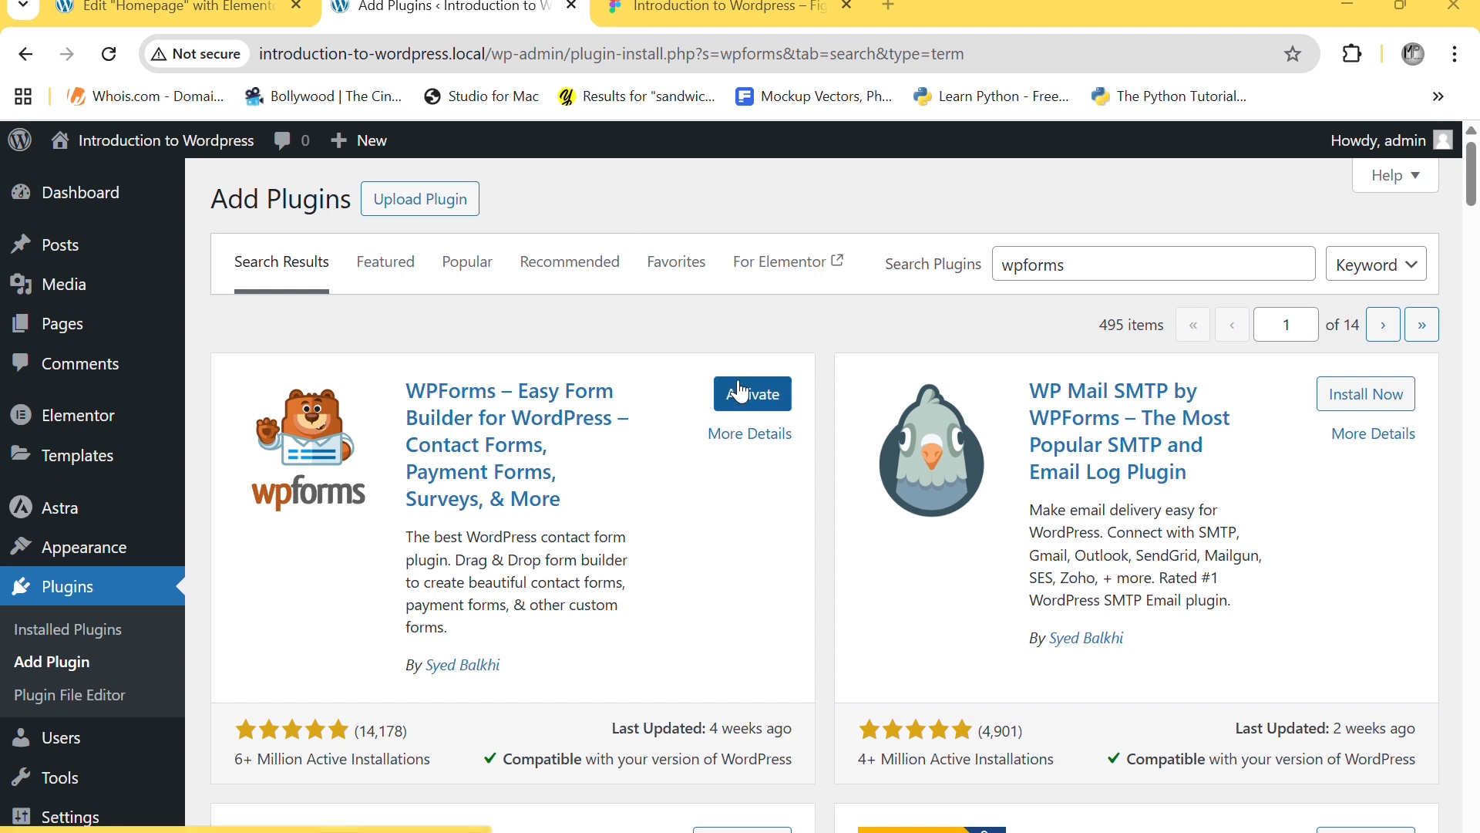
{"action": "left_click", "coordinate": [748, 400]}
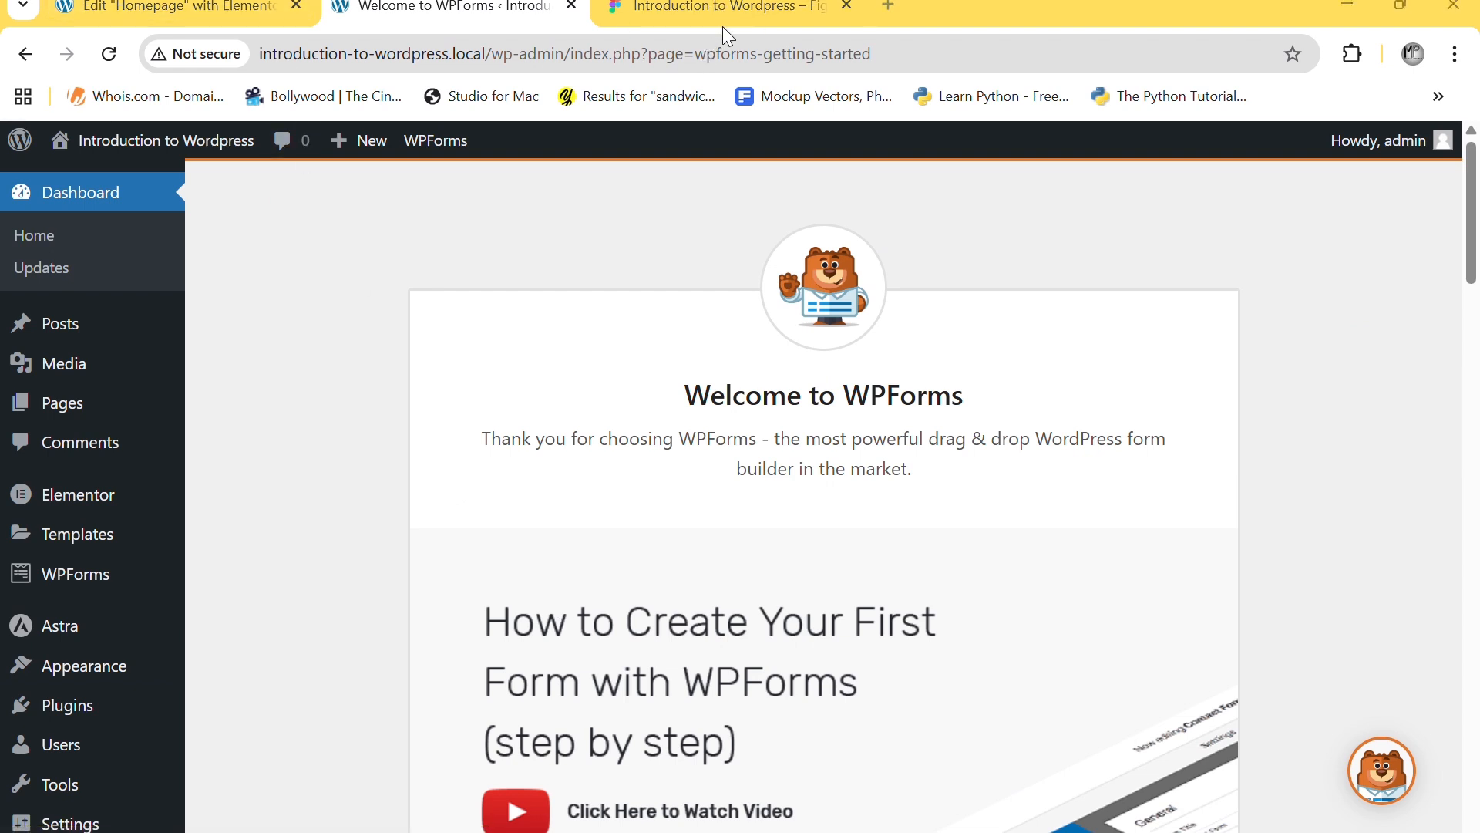
- Check the contact form design in Figma, and start creating the first form from the WPForms welcome page
{"action": "left_click", "coordinate": [639, 21]}
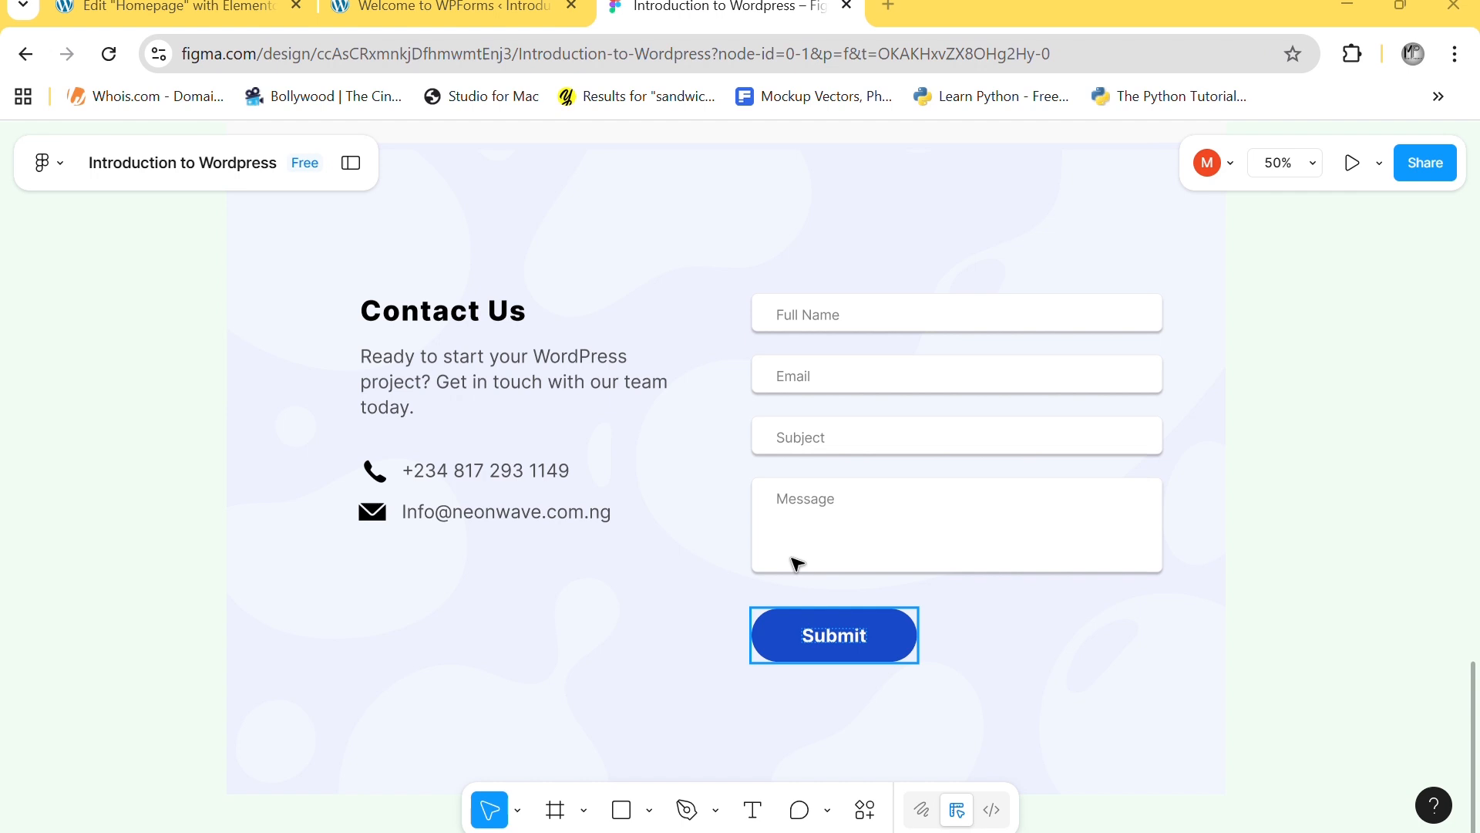
{"action": "left_click", "coordinate": [413, 7]}
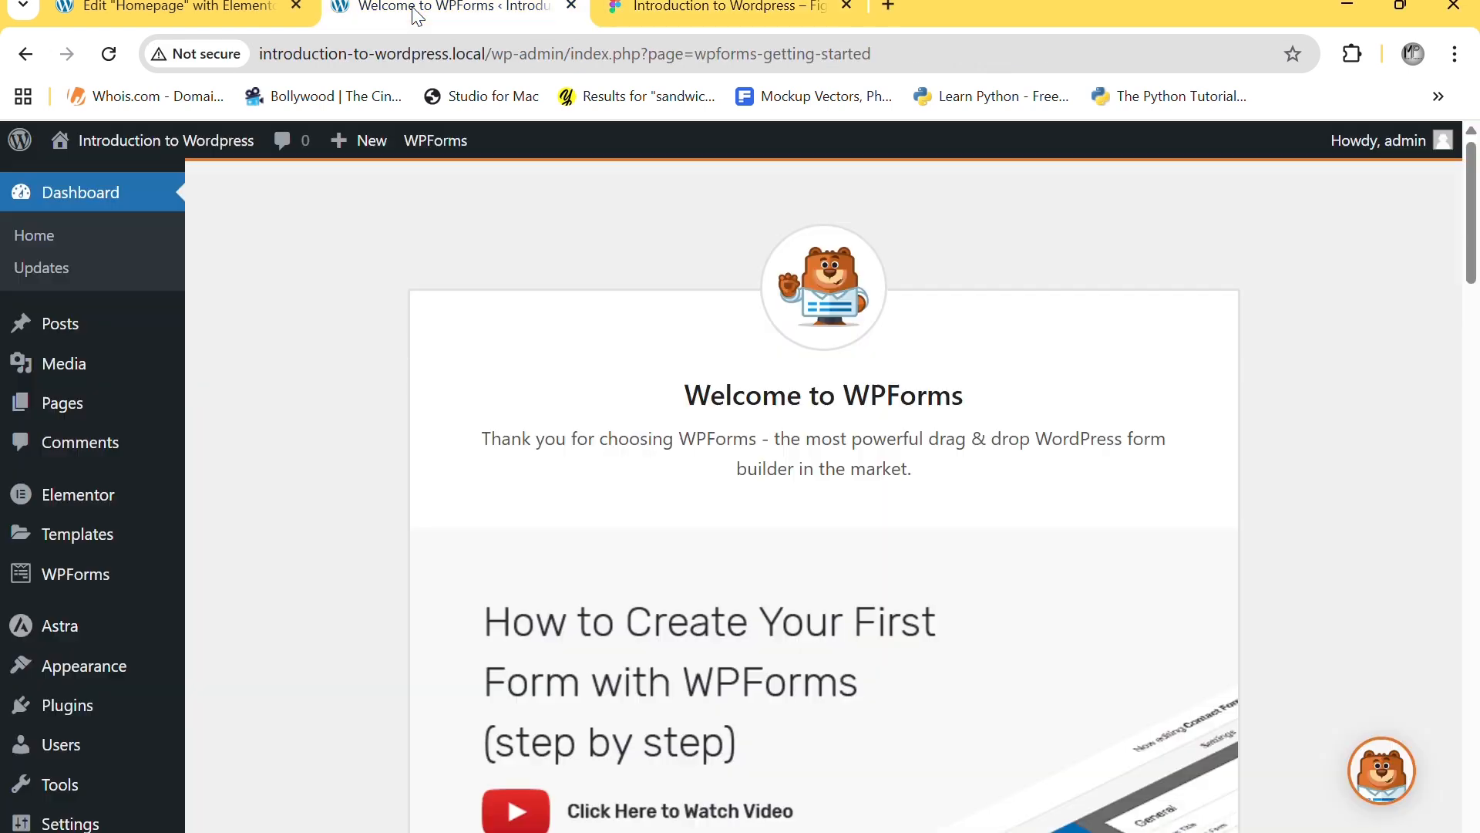
{"action": "scroll", "coordinate": [704, 433], "scroll_direction": "down", "scroll_amount": 10}
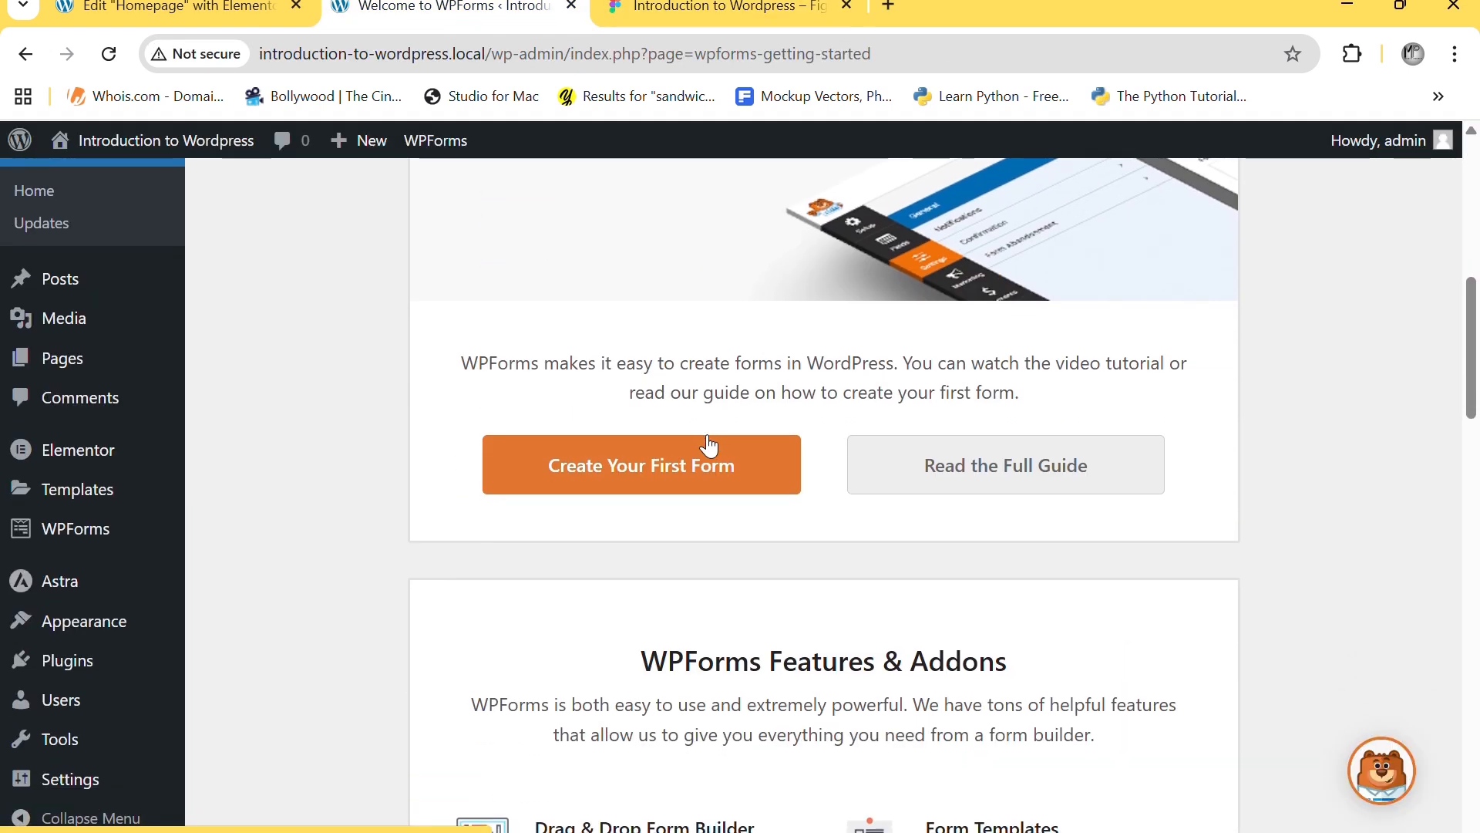
{"action": "scroll", "coordinate": [709, 446], "scroll_direction": "up", "scroll_amount": 10}
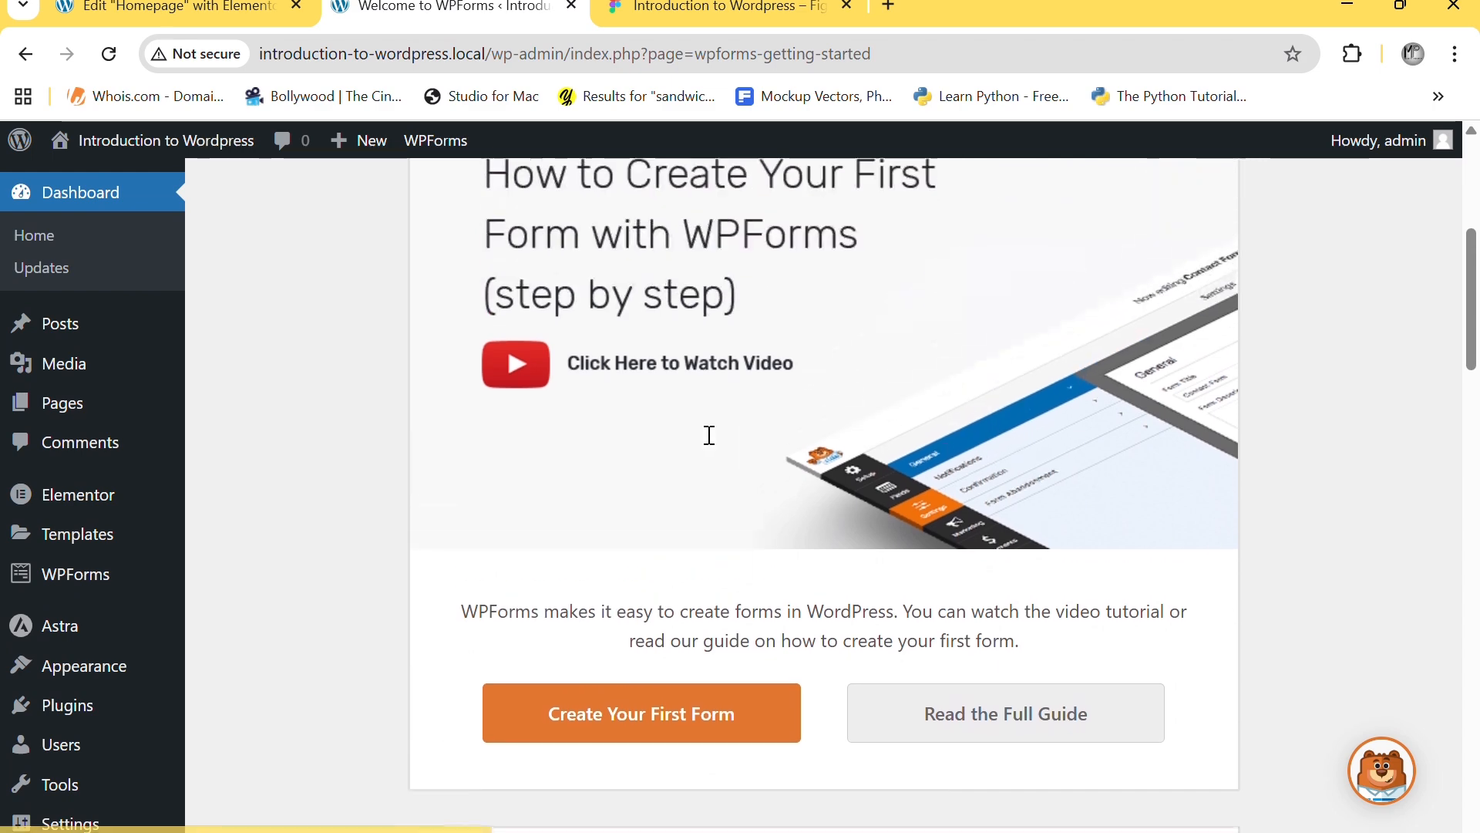
{"action": "scroll", "coordinate": [704, 436], "scroll_direction": "down", "scroll_amount": 8}
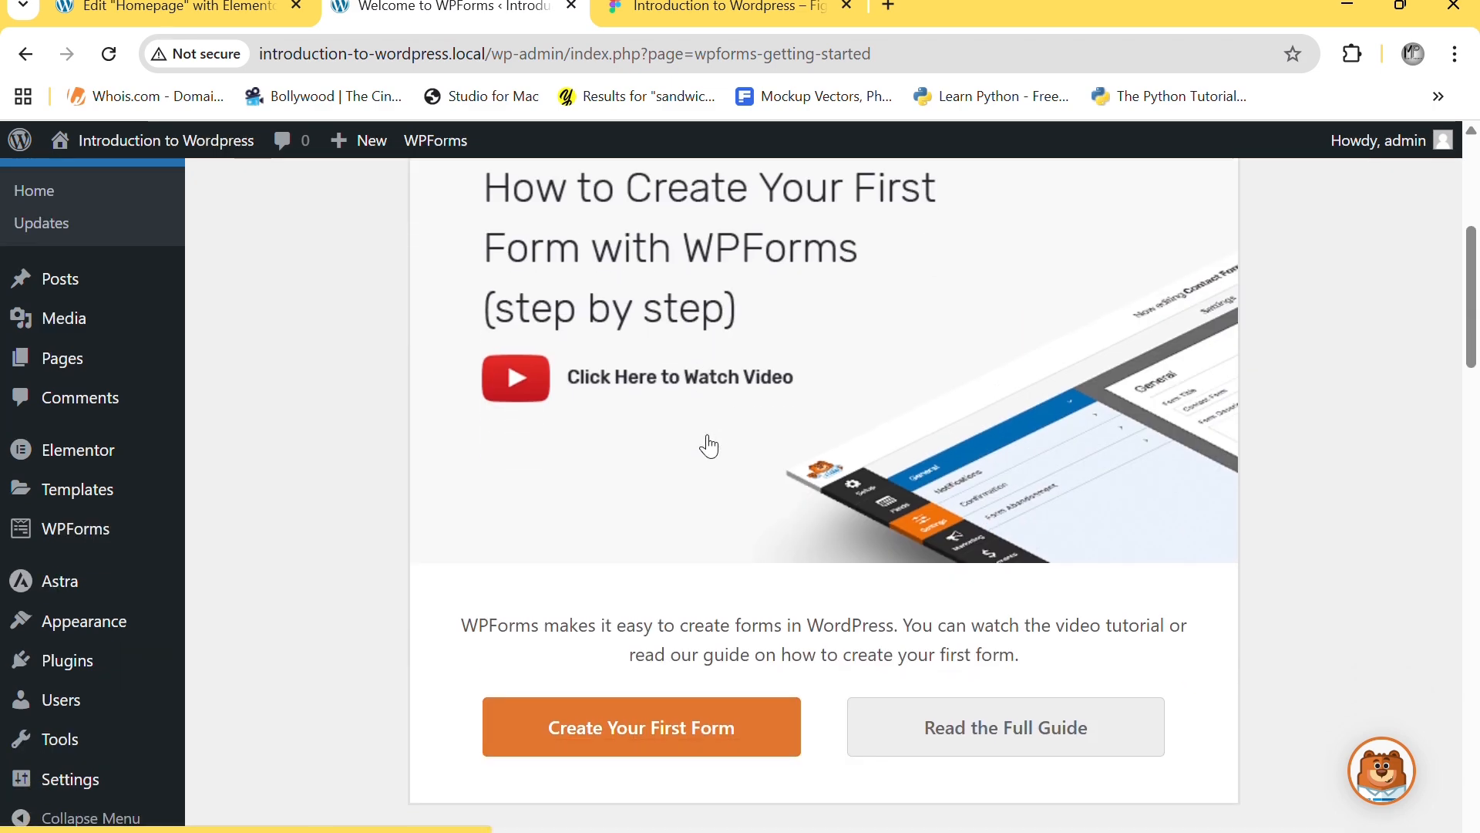
{"action": "left_click", "coordinate": [668, 521]}
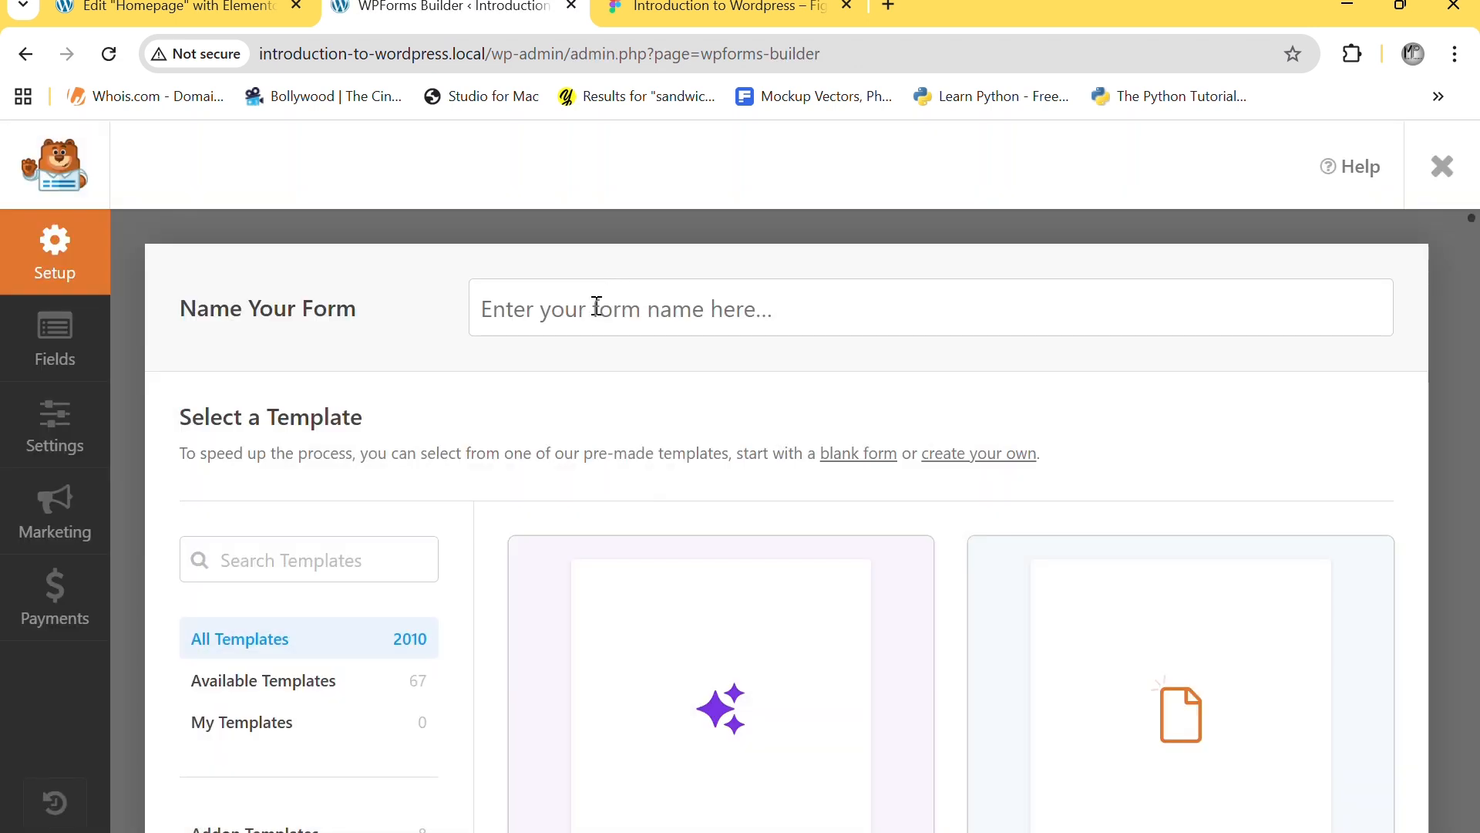
- Name the new form "Contact Form" and create it as a blank form
{"action": "left_click", "coordinate": [597, 306]}
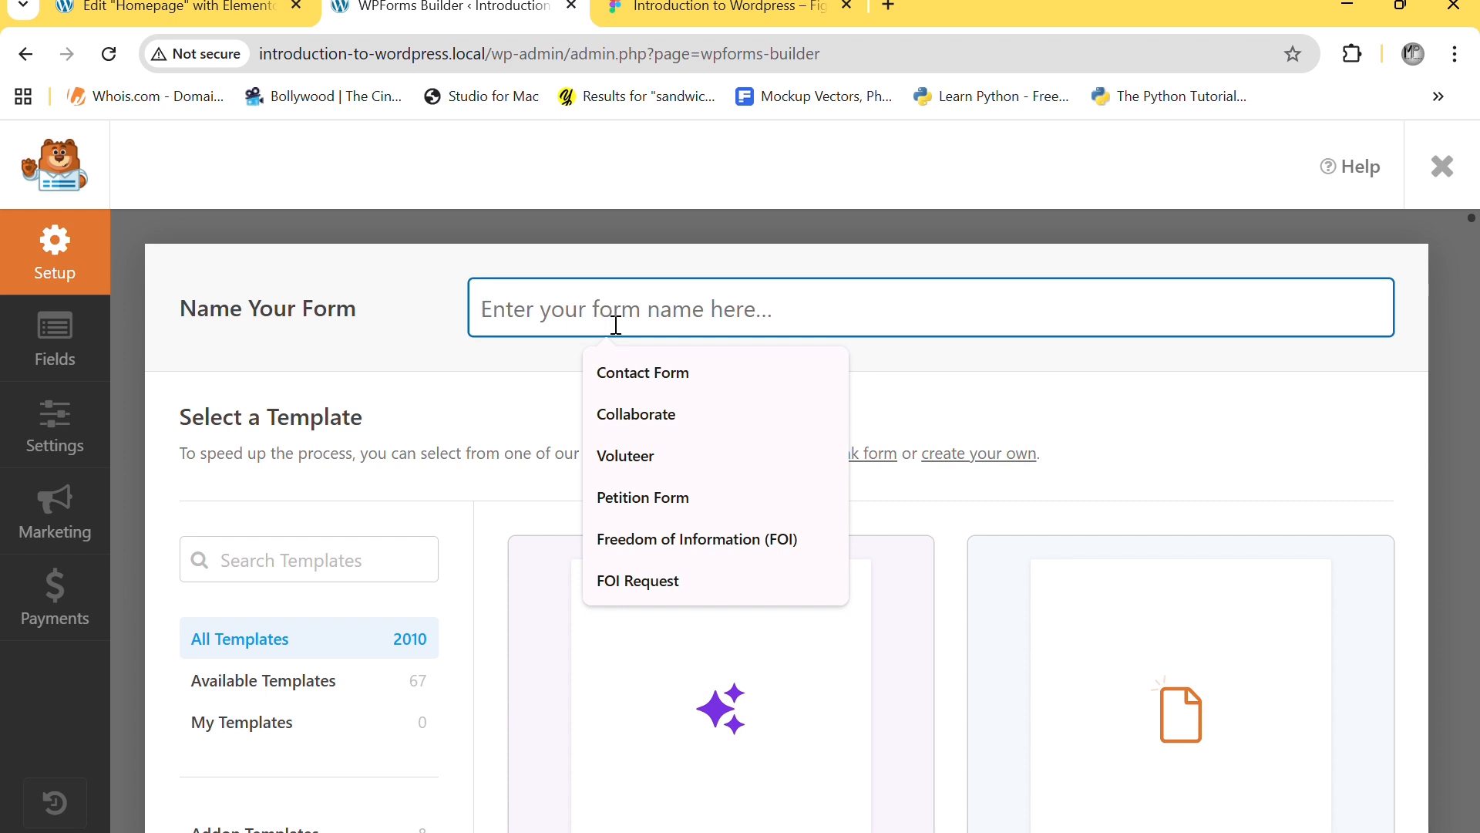
{"action": "type", "text": "Con"}
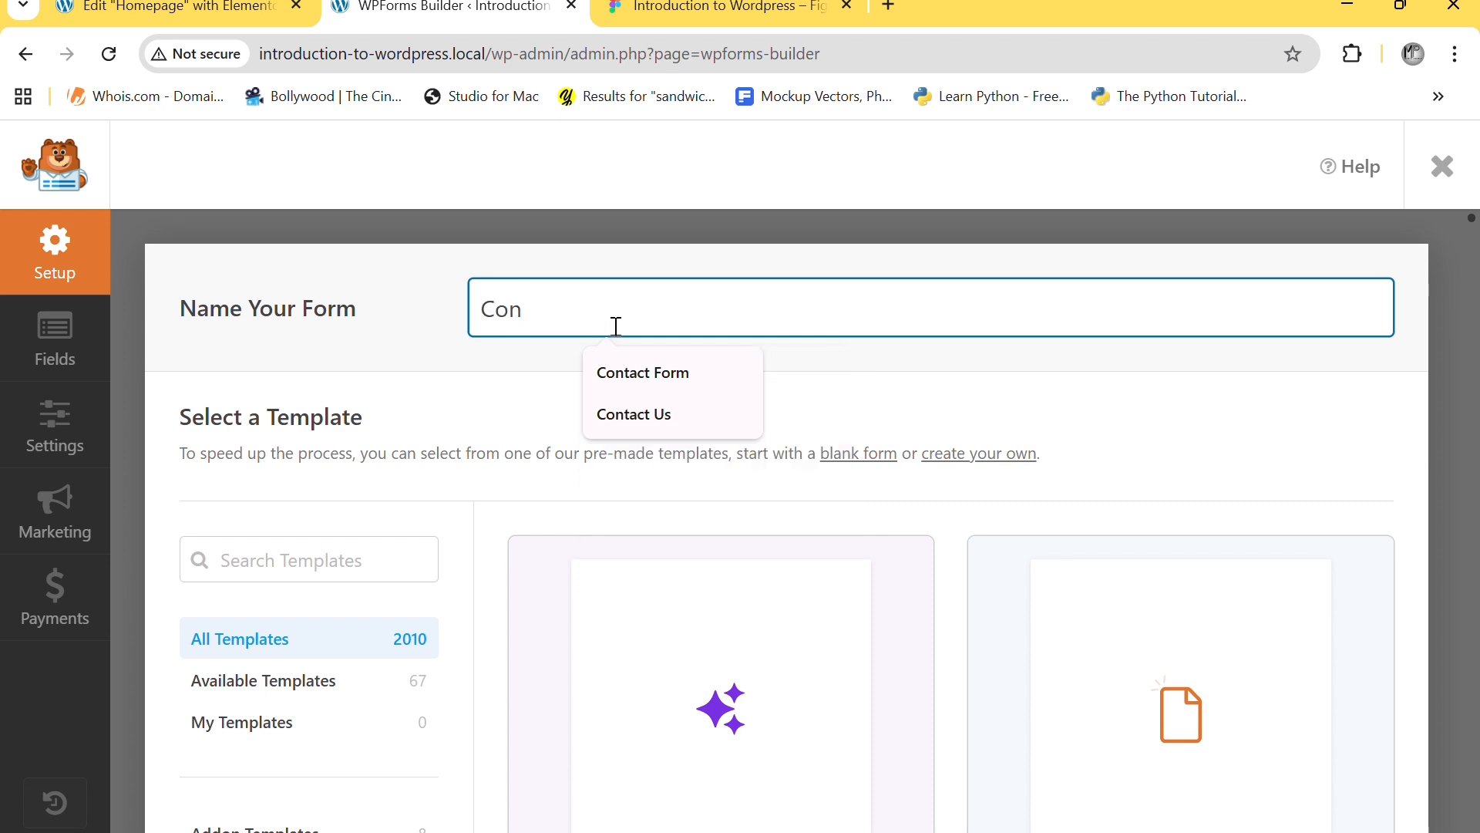
{"action": "left_click", "coordinate": [617, 375]}
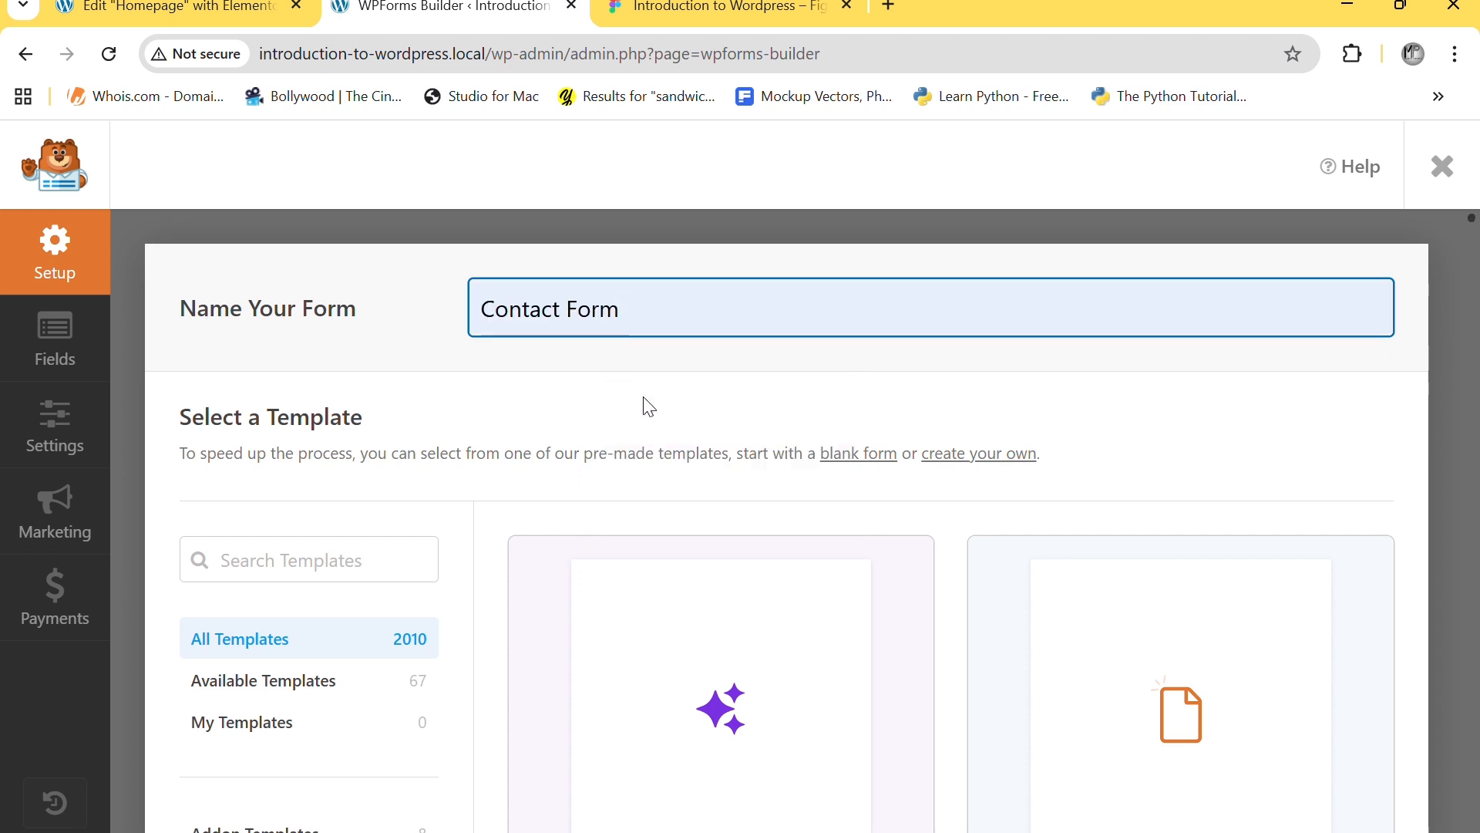
{"action": "scroll", "coordinate": [761, 483], "scroll_direction": "down", "scroll_amount": 8}
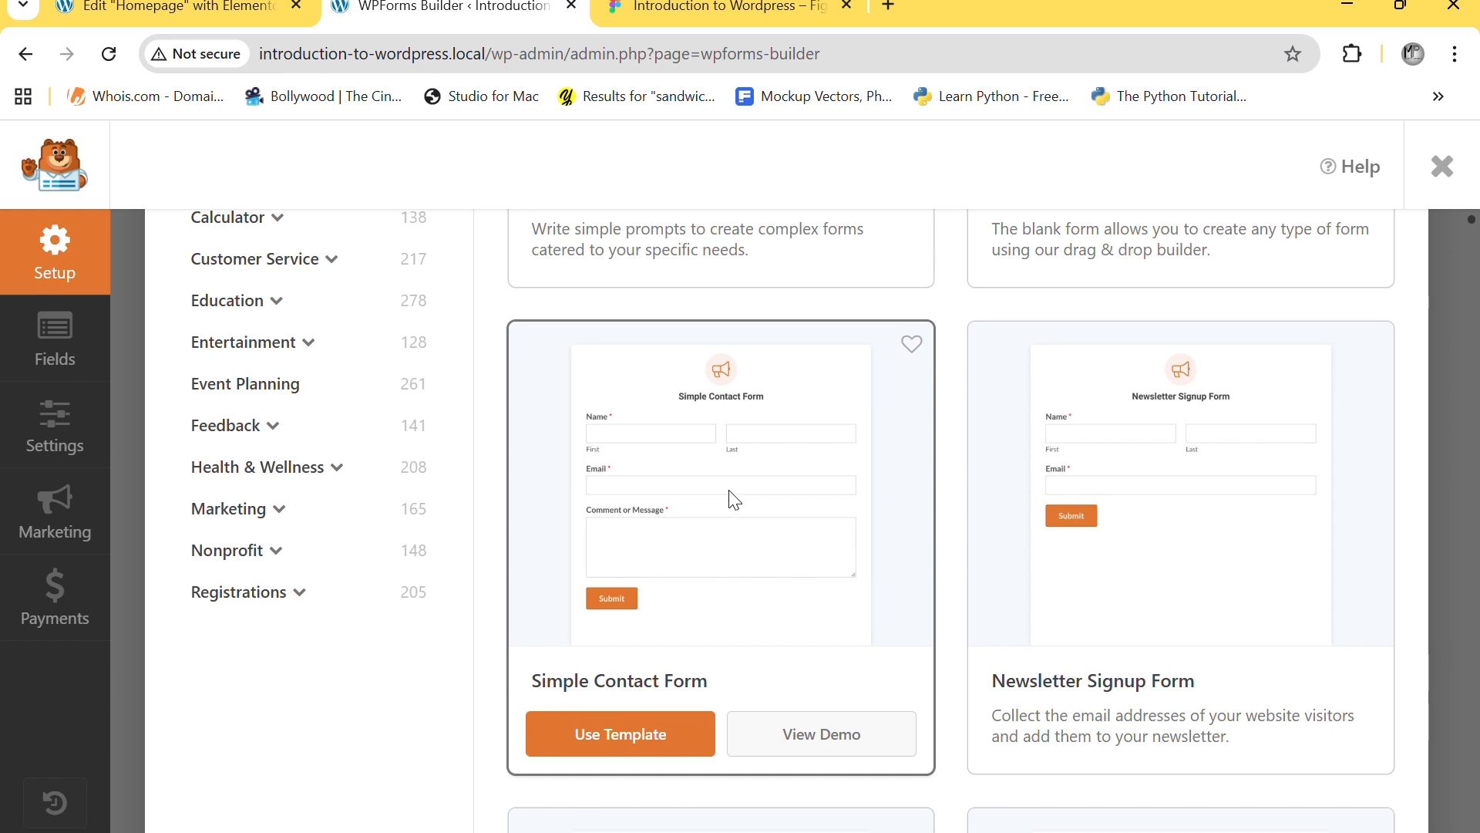
{"action": "scroll", "coordinate": [734, 501], "scroll_direction": "up", "scroll_amount": 6}
{"action": "scroll", "coordinate": [735, 500], "scroll_direction": "down", "scroll_amount": 5}
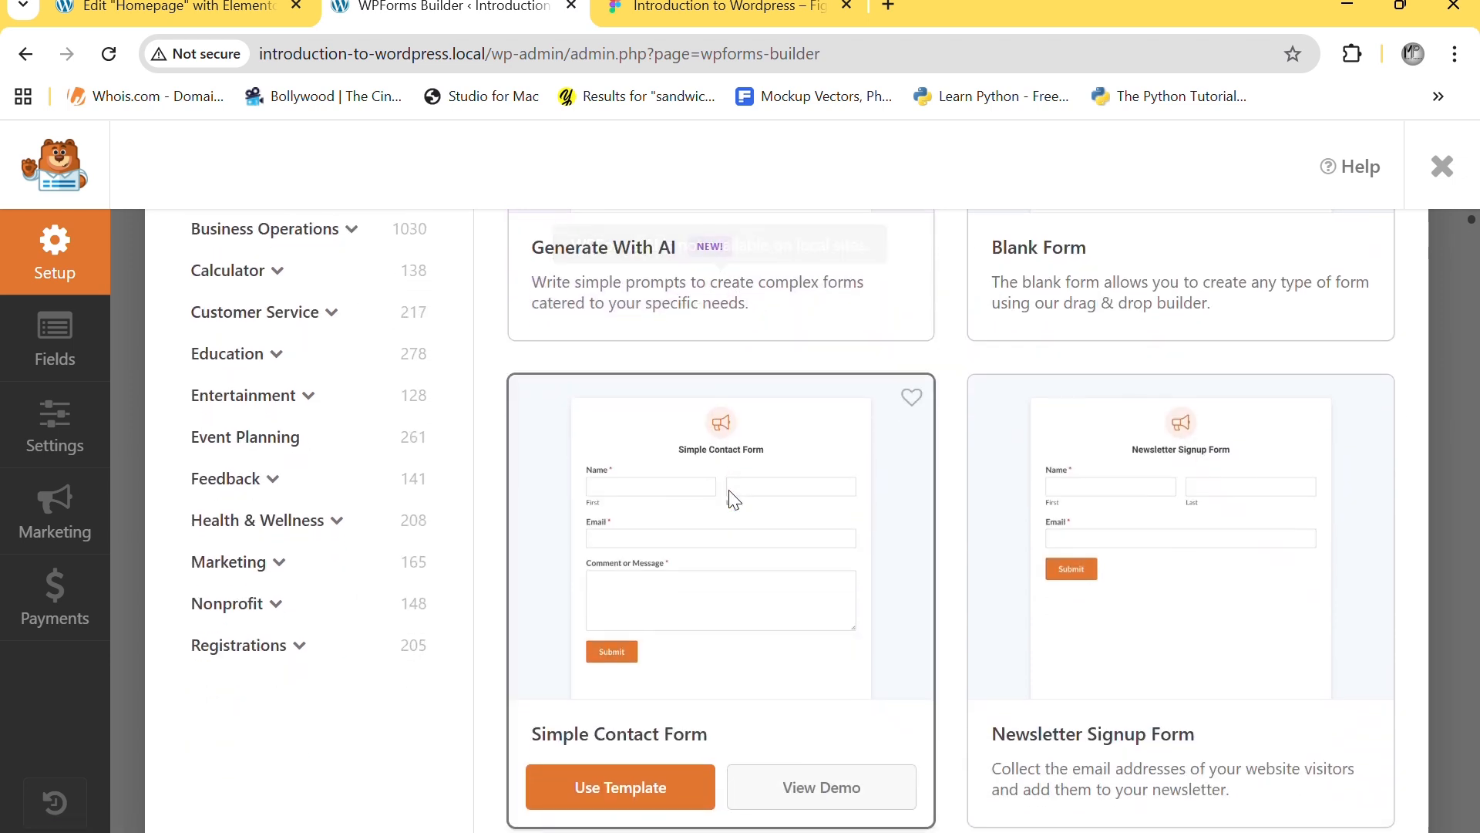
{"action": "scroll", "coordinate": [735, 478], "scroll_direction": "up", "scroll_amount": 4}
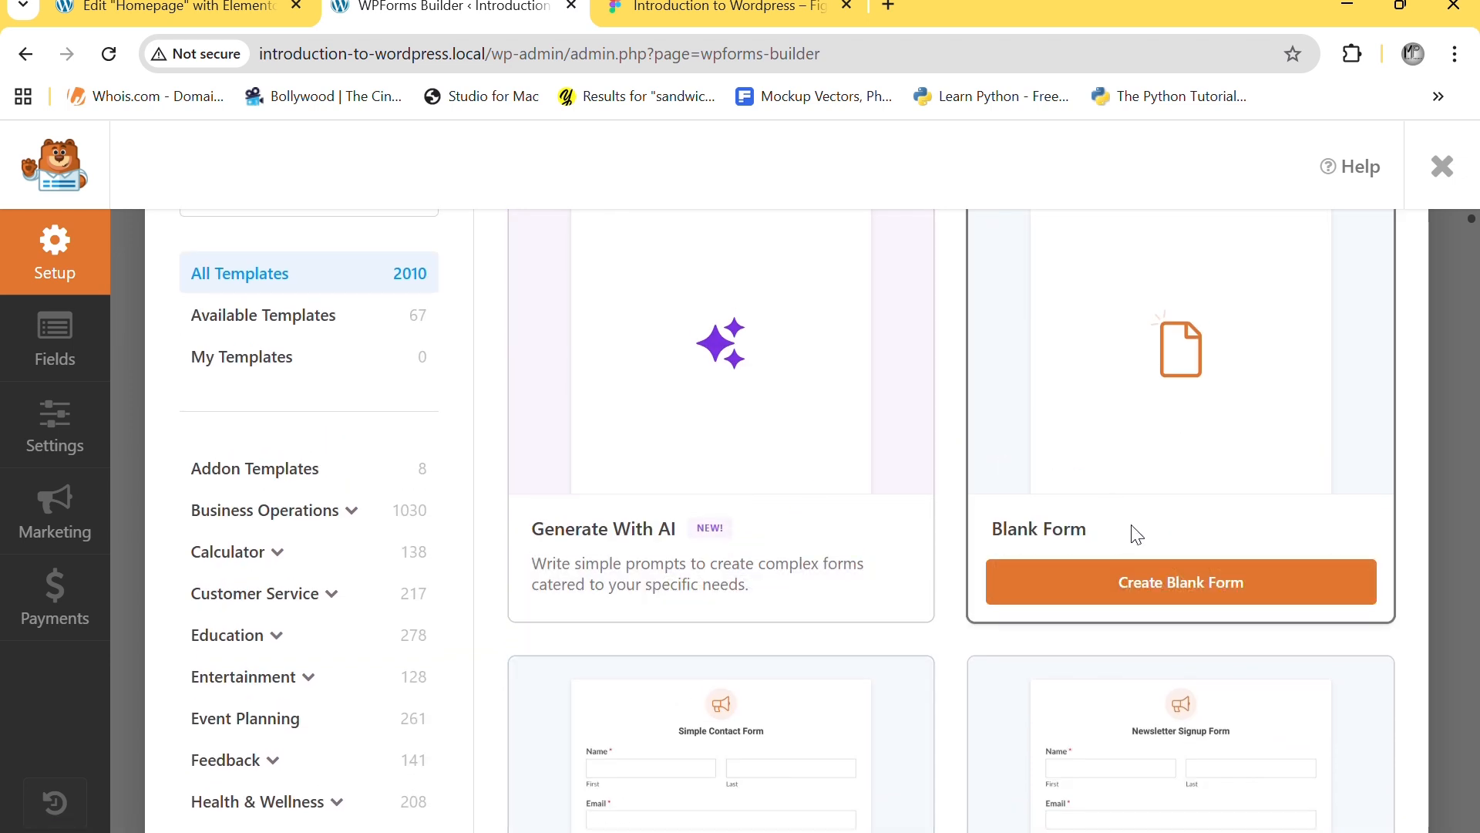
{"action": "left_click", "coordinate": [1122, 590]}
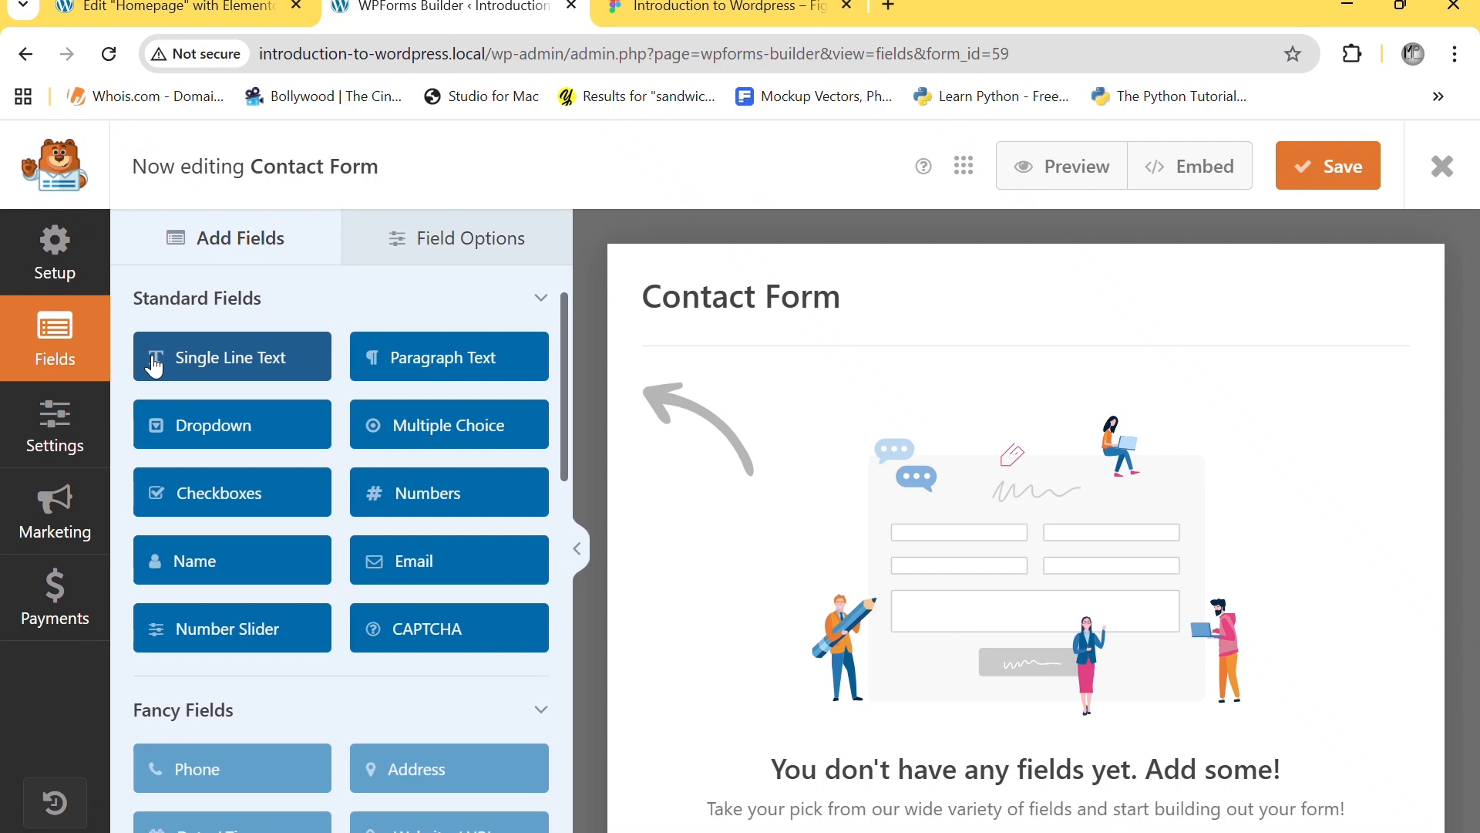
- Add a Single Line Text field to the contact form and clear its label
{"action": "left_click_drag", "start_coordinate": [155, 367], "coordinate": [796, 457]}
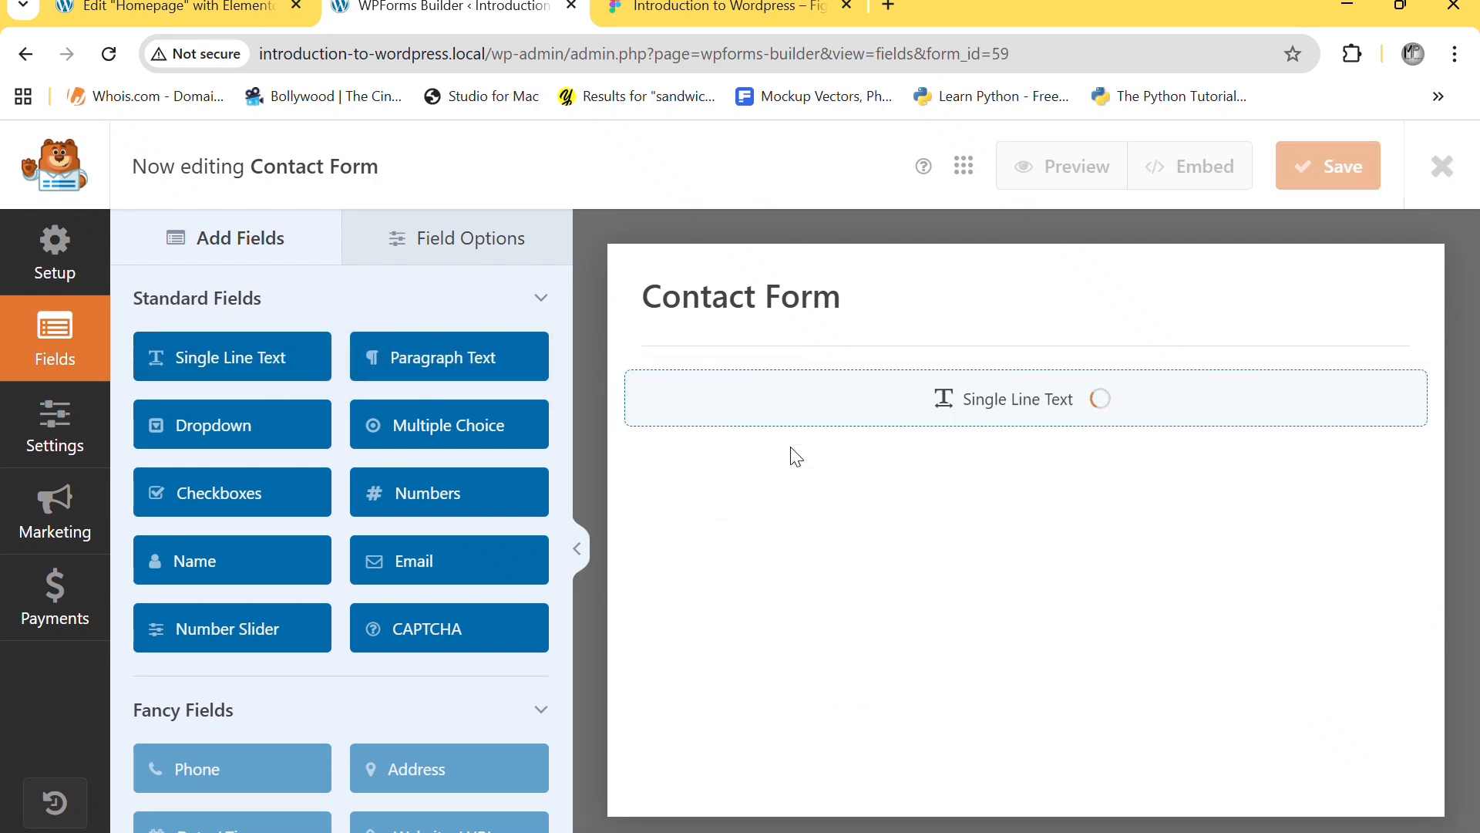
{"action": "left_click", "coordinate": [756, 439]}
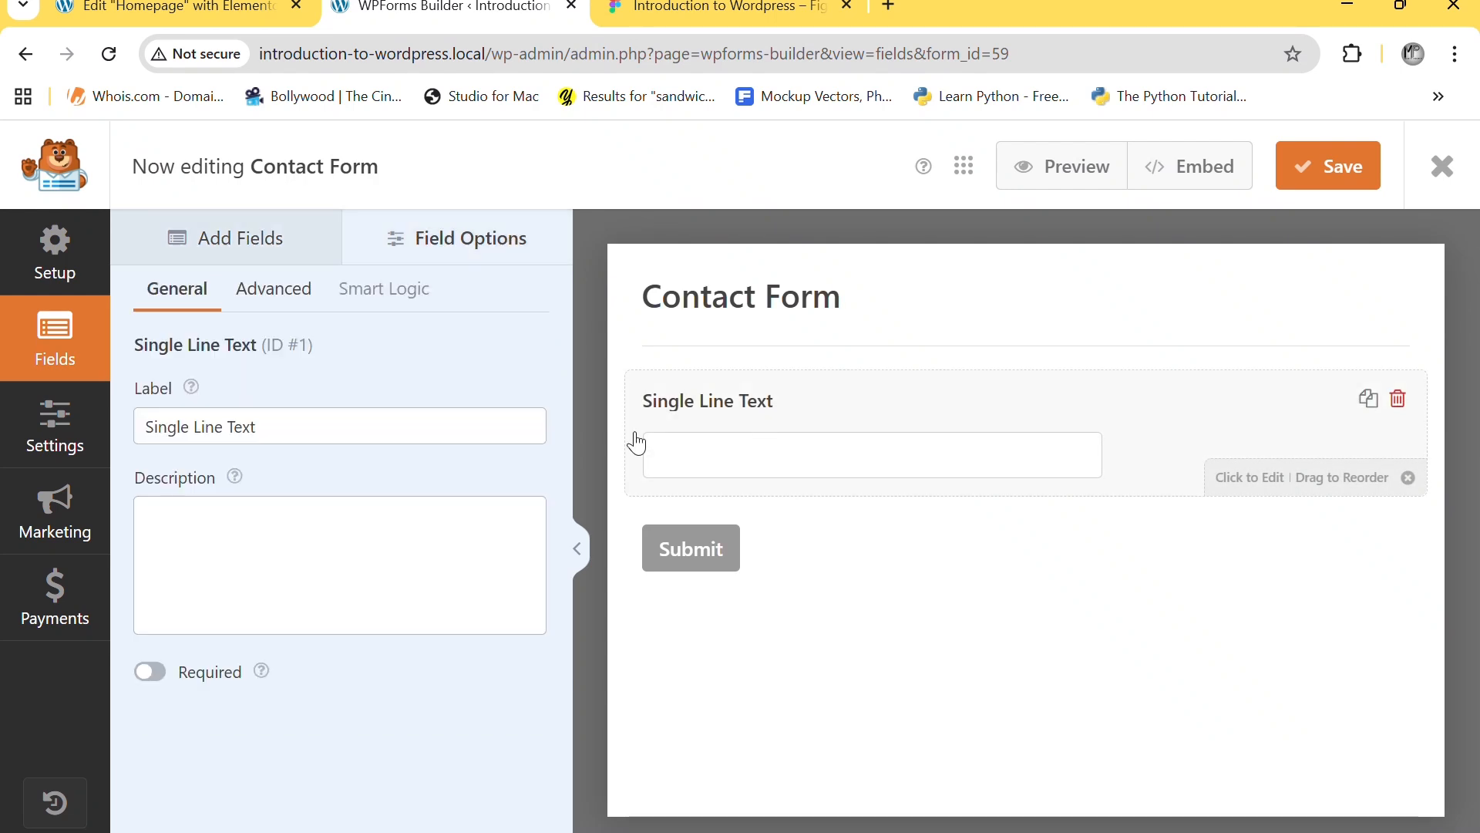
{"action": "triple_click", "coordinate": [368, 416]}
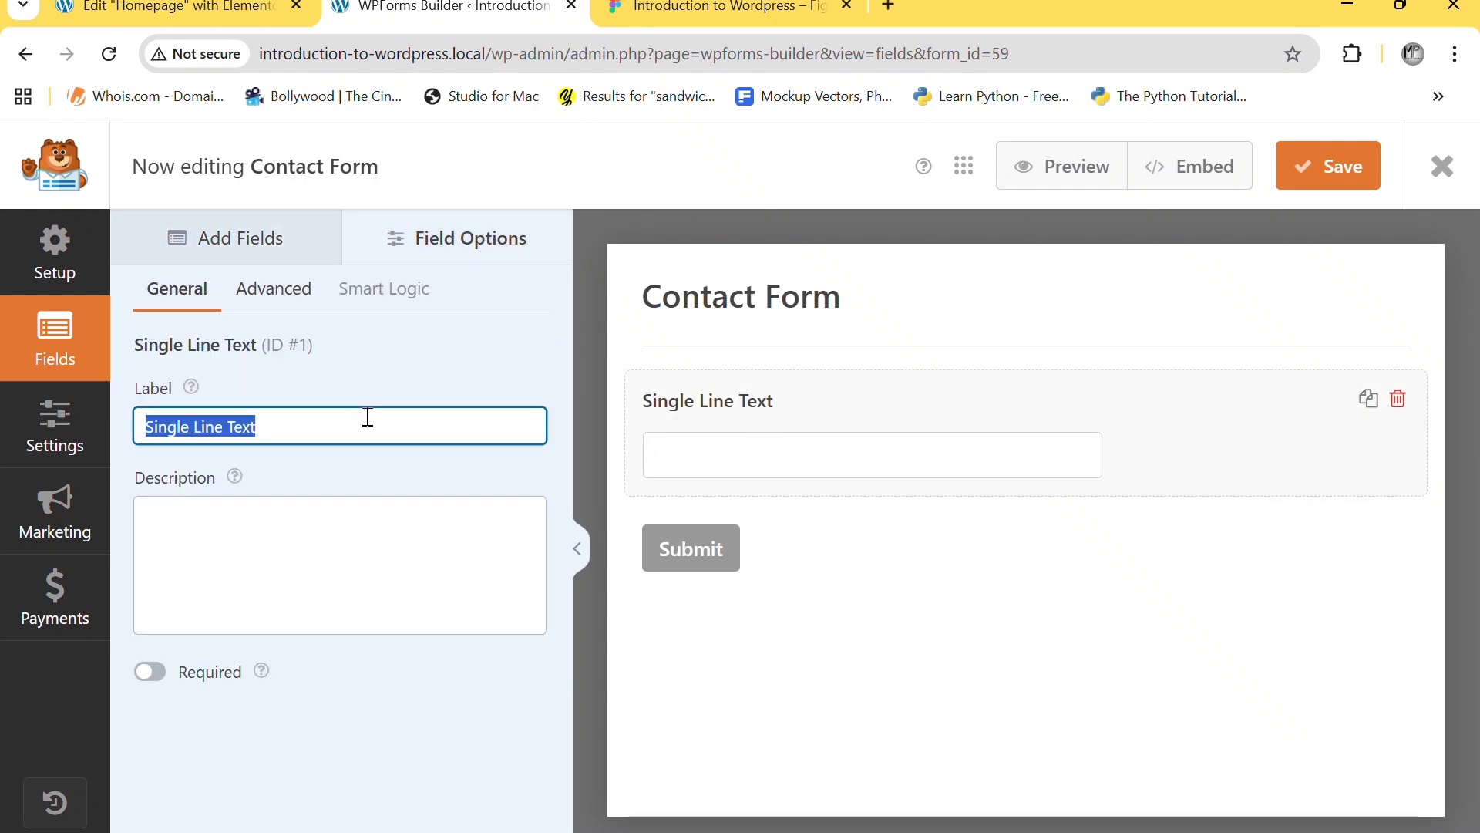
{"action": "key", "text": "BackSpace"}
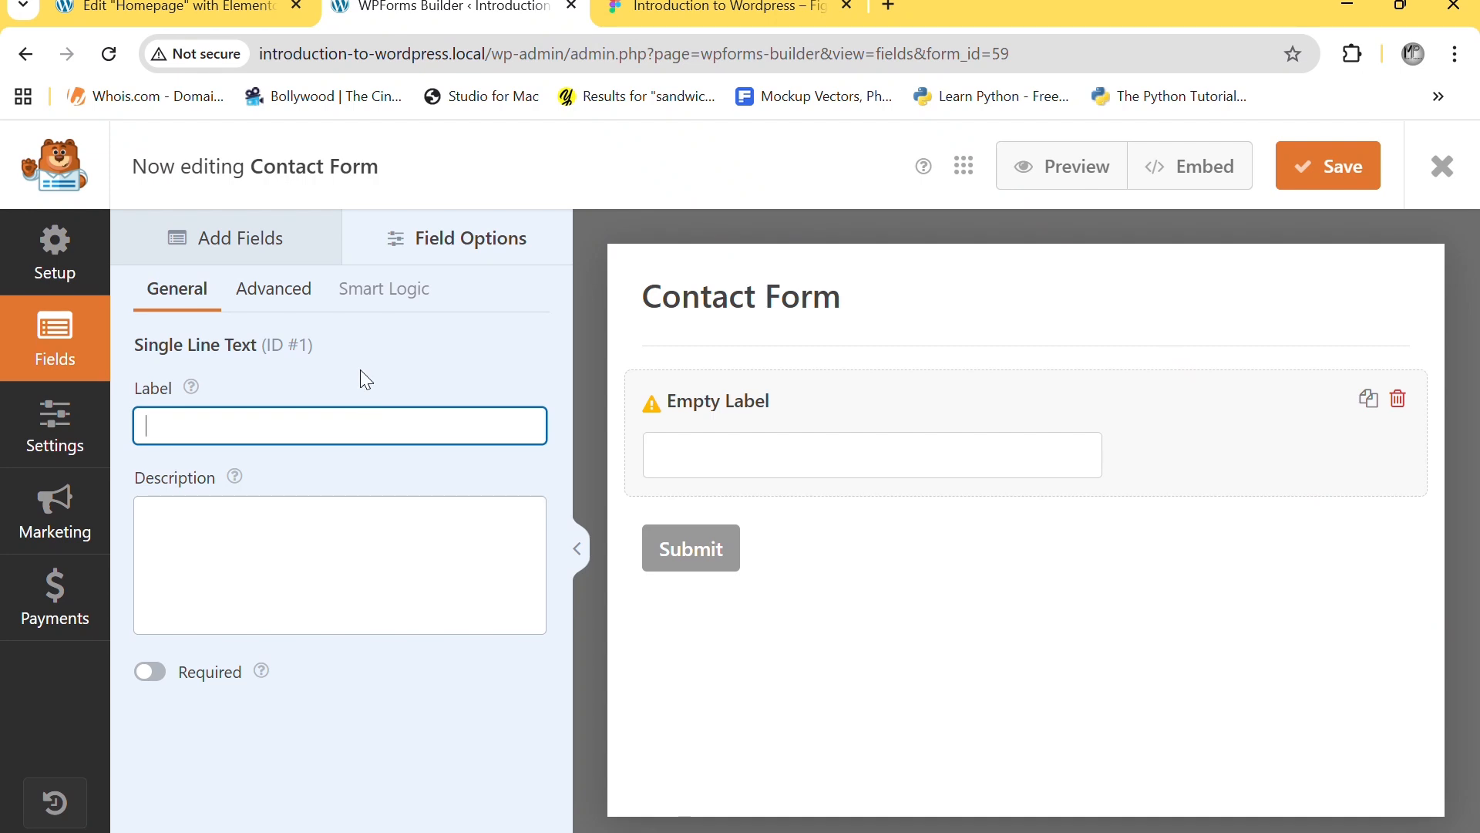
- Set the Single Line Text field's placeholder to "Full Name" and its field size to Large
{"action": "left_click", "coordinate": [248, 289]}
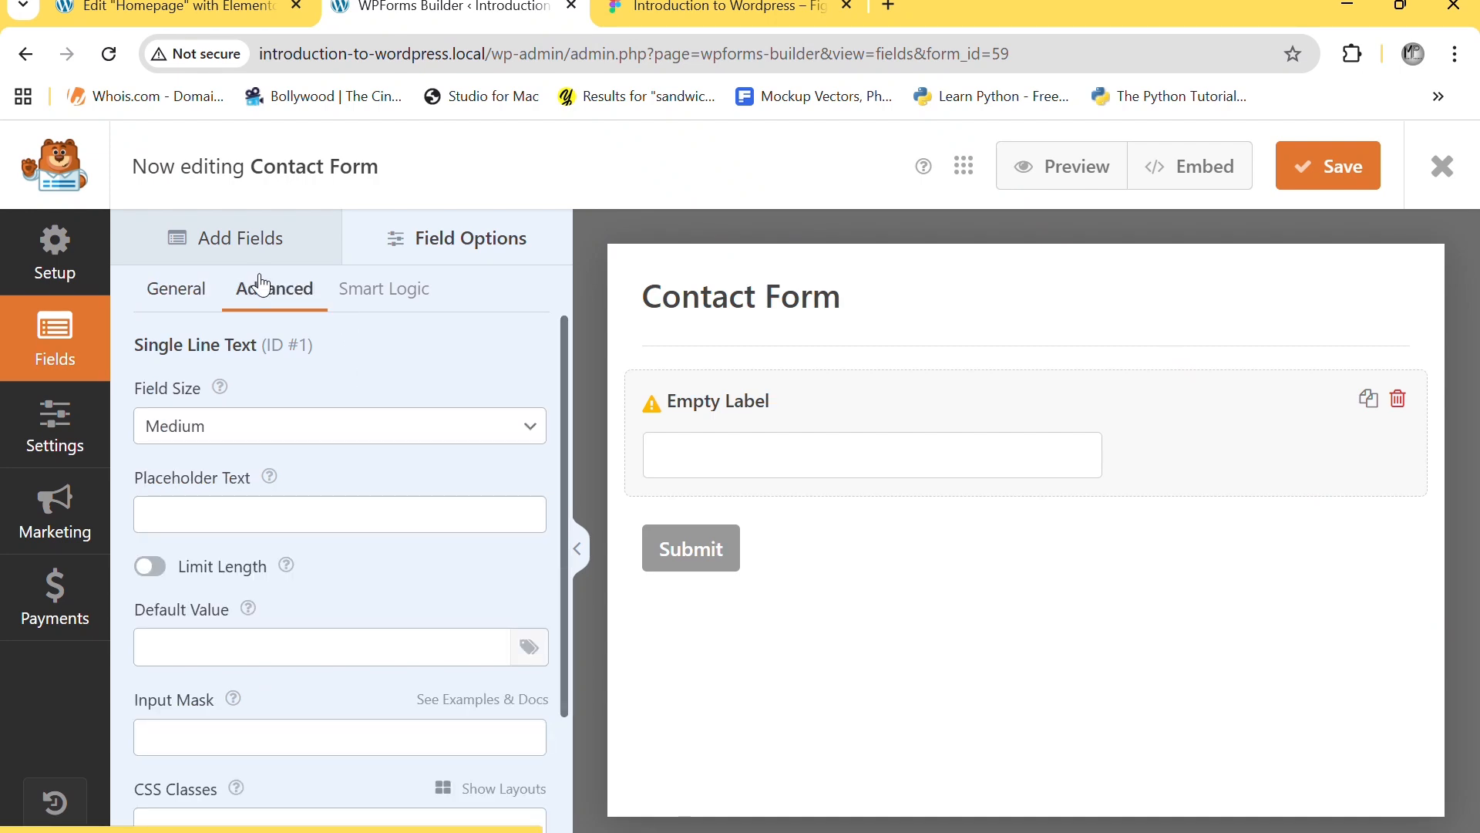
{"action": "left_click", "coordinate": [176, 290]}
{"action": "left_click", "coordinate": [279, 292]}
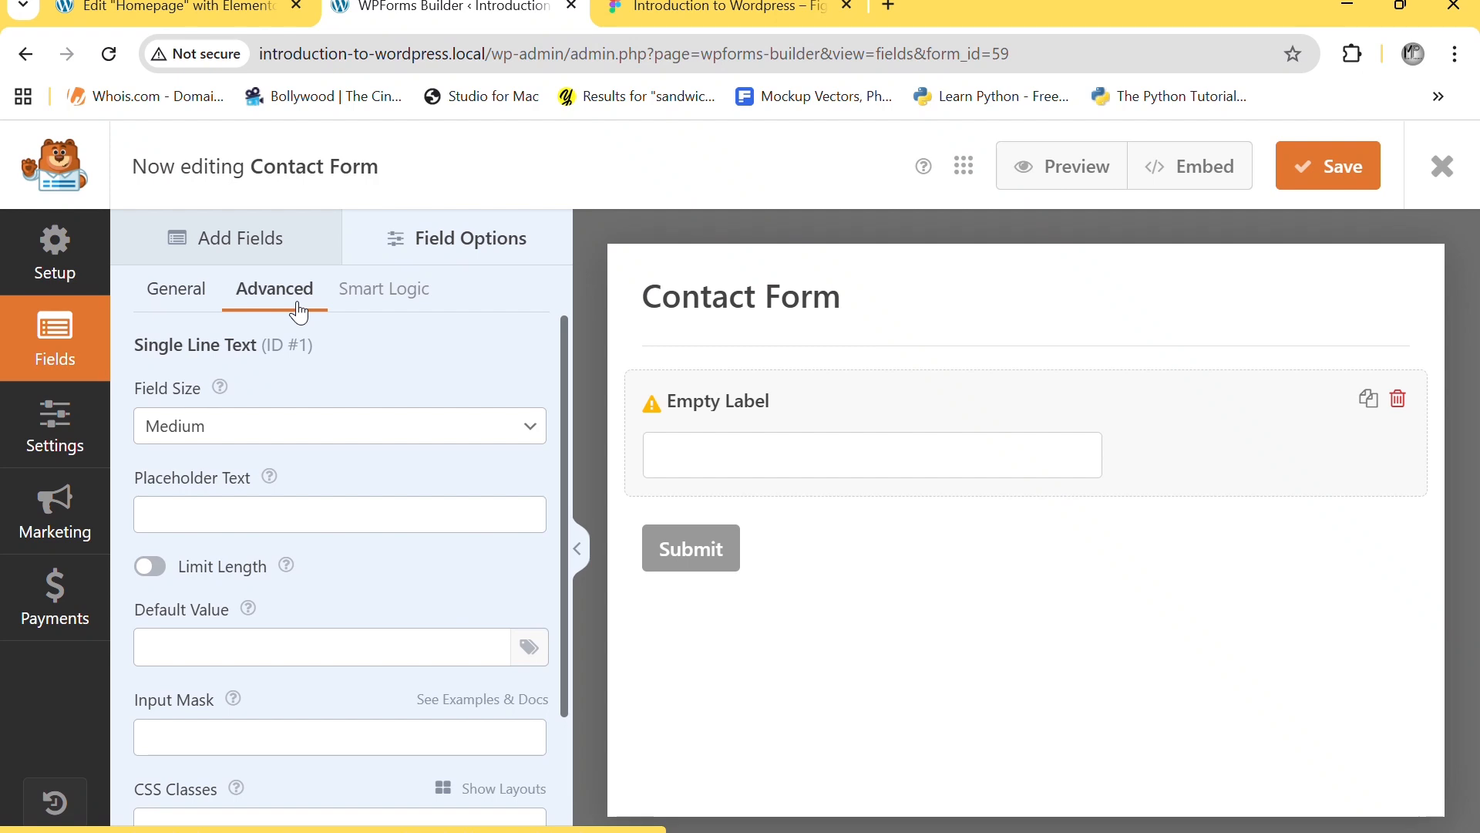
{"action": "left_click", "coordinate": [239, 510]}
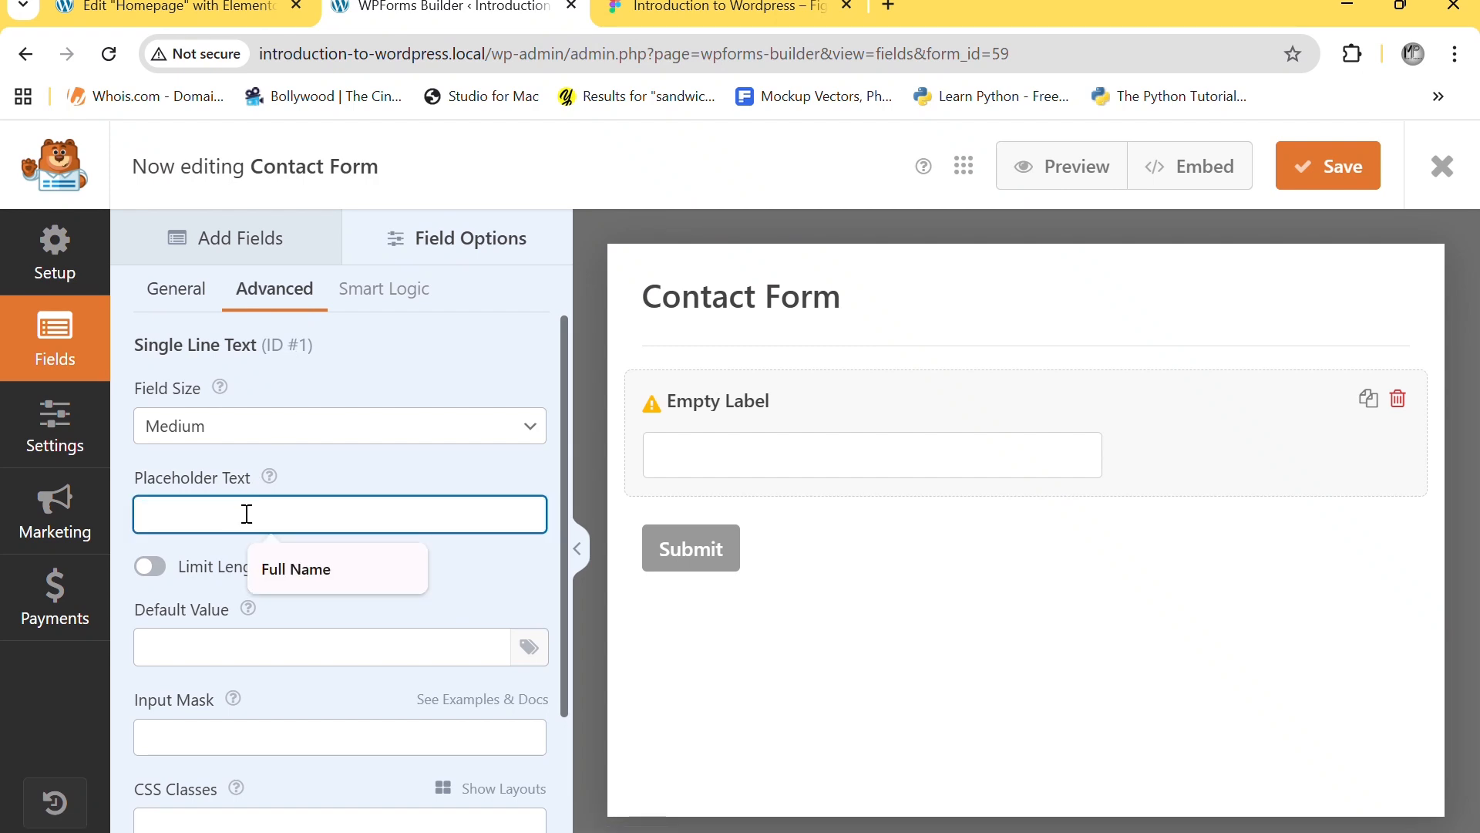
{"action": "left_click", "coordinate": [310, 571]}
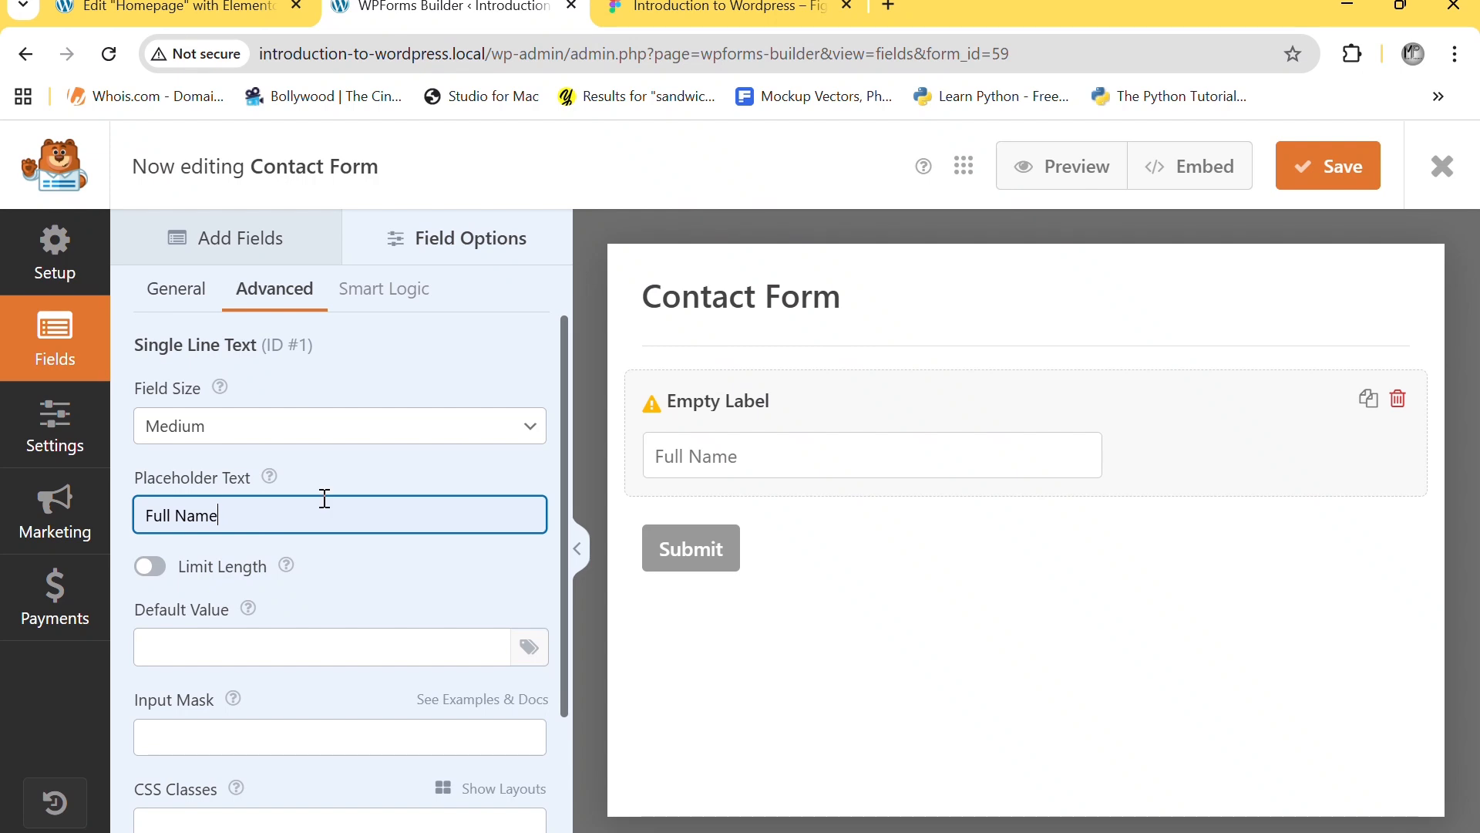
{"action": "left_click", "coordinate": [235, 426]}
{"action": "left_click", "coordinate": [206, 517]}
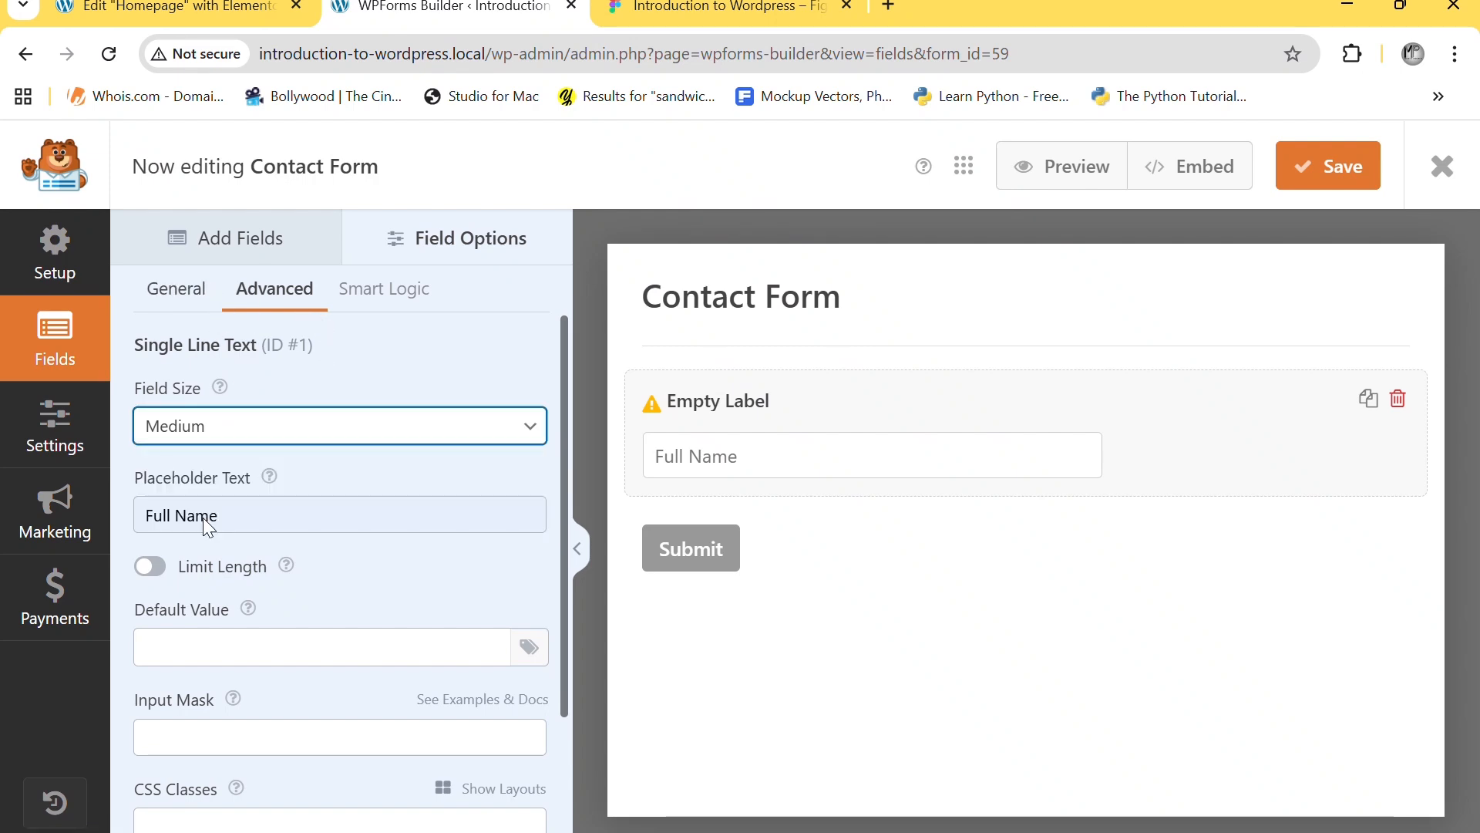
- Add an Email field below the Full Name field and open its options
{"action": "left_click", "coordinate": [209, 244]}
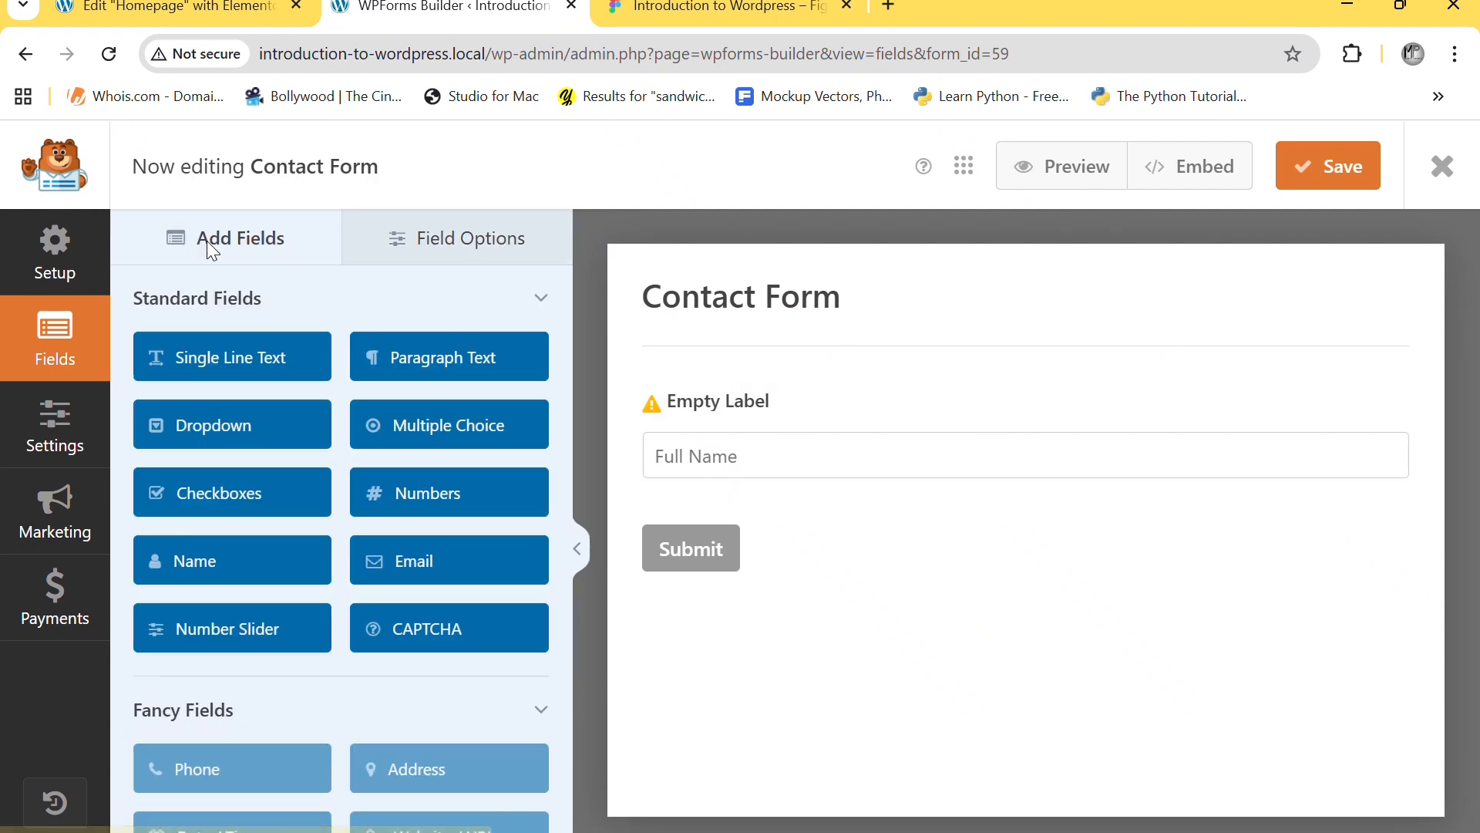
{"action": "left_click", "coordinate": [460, 570]}
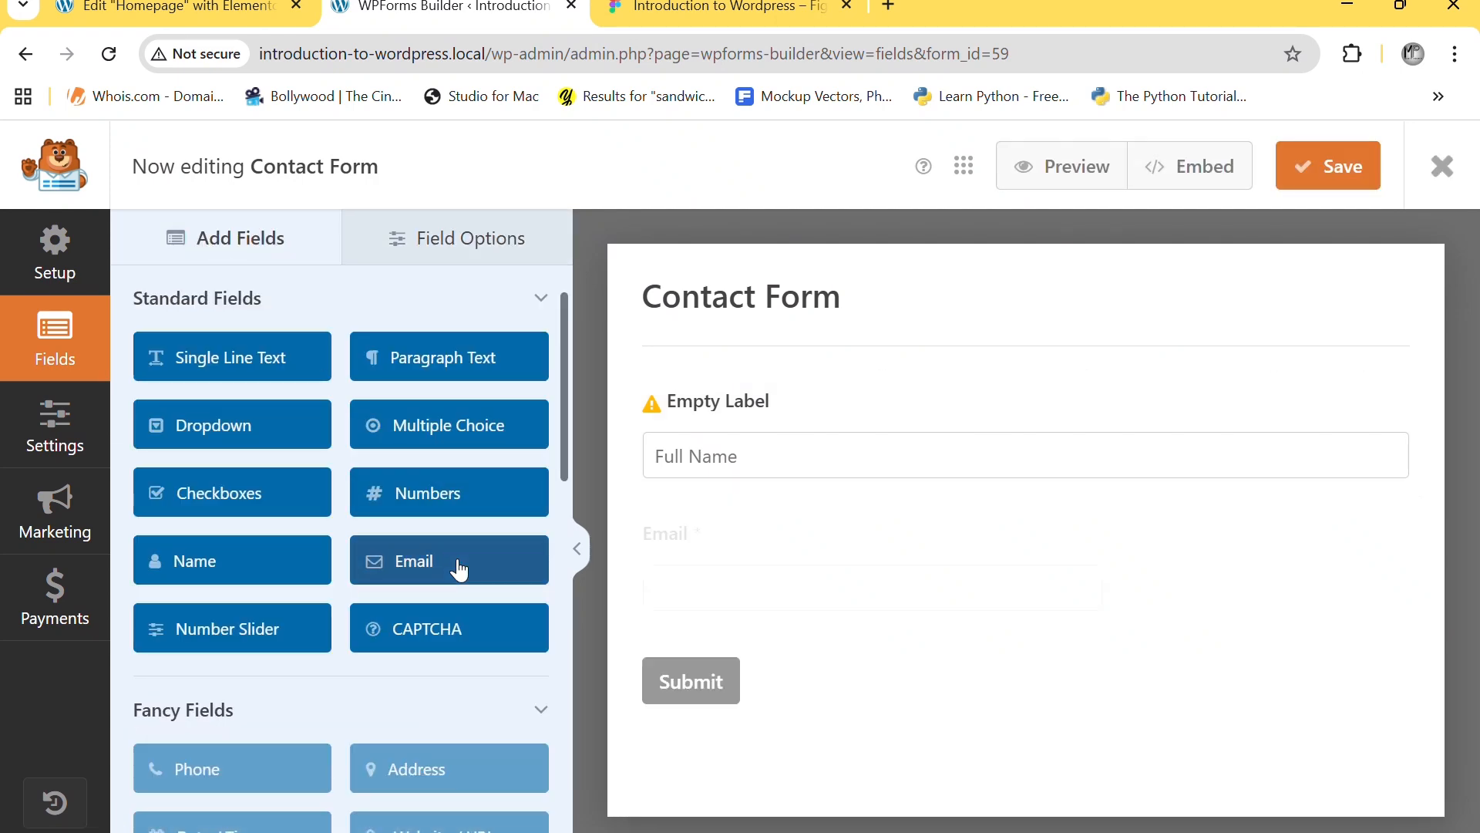
{"action": "left_click", "coordinate": [752, 532]}
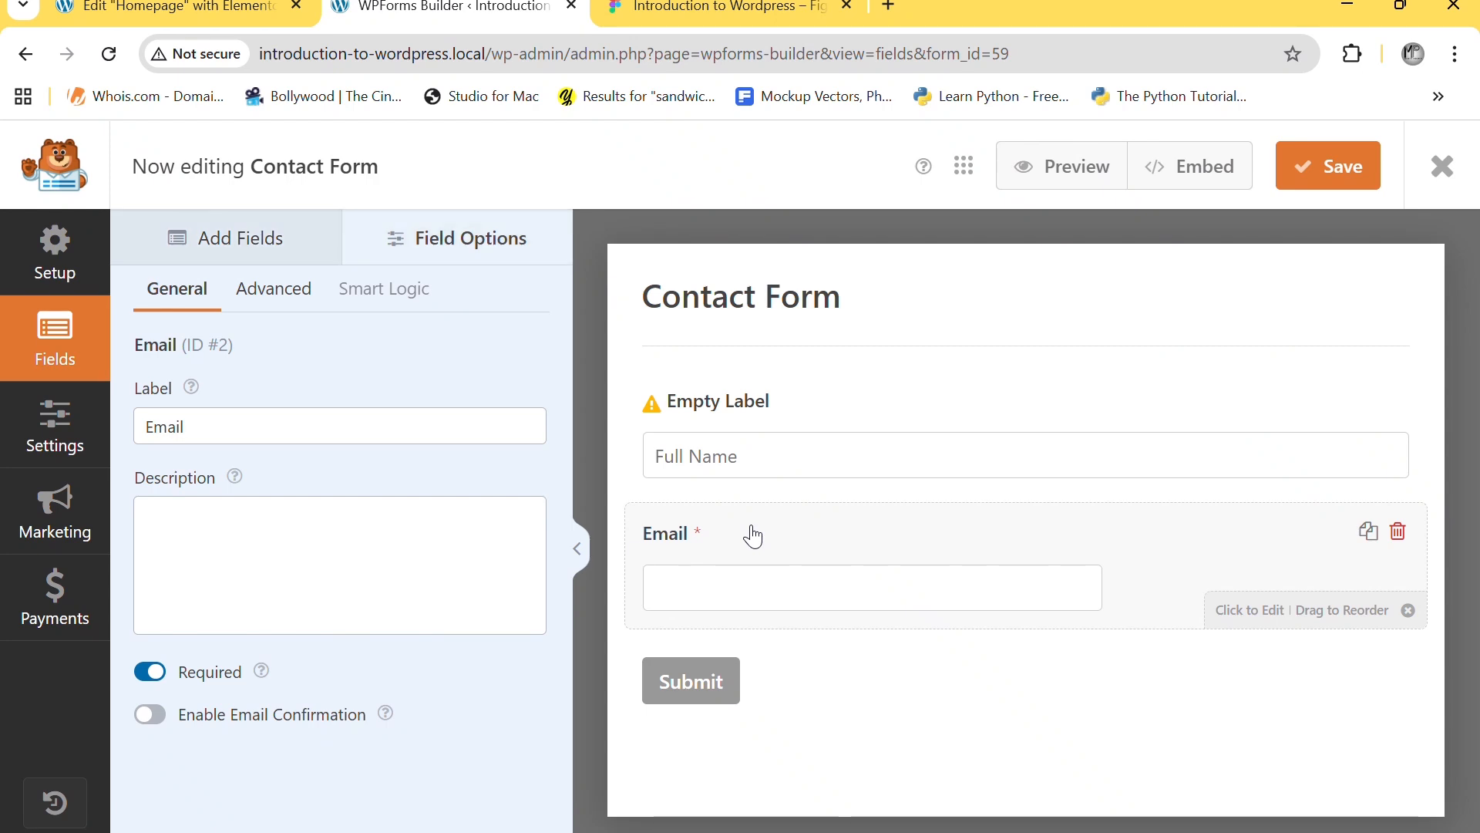
- Make the Full Name field required
{"action": "left_click", "coordinate": [786, 428]}
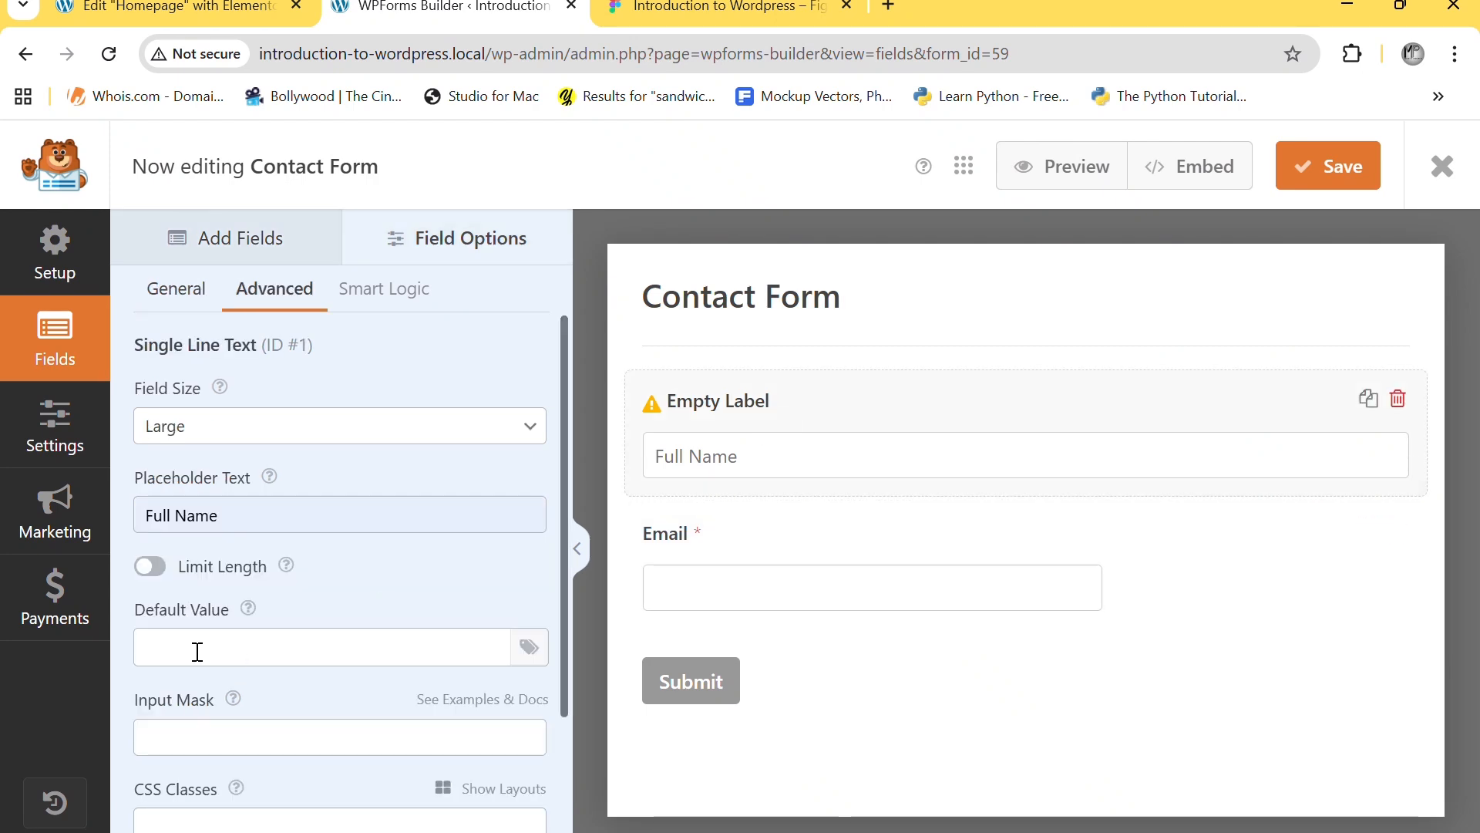
{"action": "scroll", "coordinate": [197, 652], "scroll_direction": "down", "scroll_amount": 2}
{"action": "scroll", "coordinate": [198, 651], "scroll_direction": "up", "scroll_amount": 3}
{"action": "left_click", "coordinate": [177, 302]}
{"action": "left_click", "coordinate": [145, 674]}
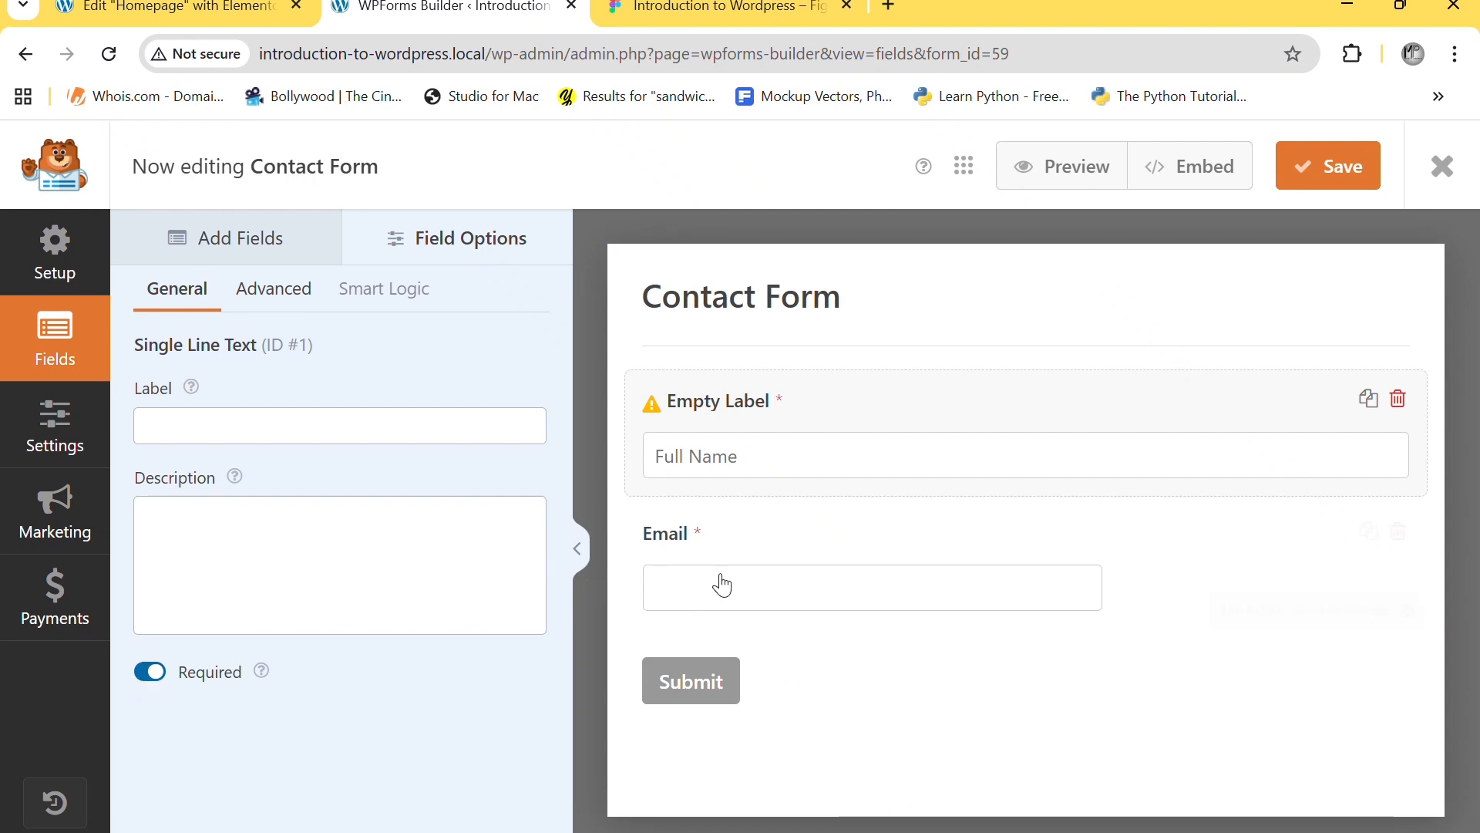
- Set the Email field's size to Large and its placeholder text to "Email"
{"action": "left_click", "coordinate": [778, 581]}
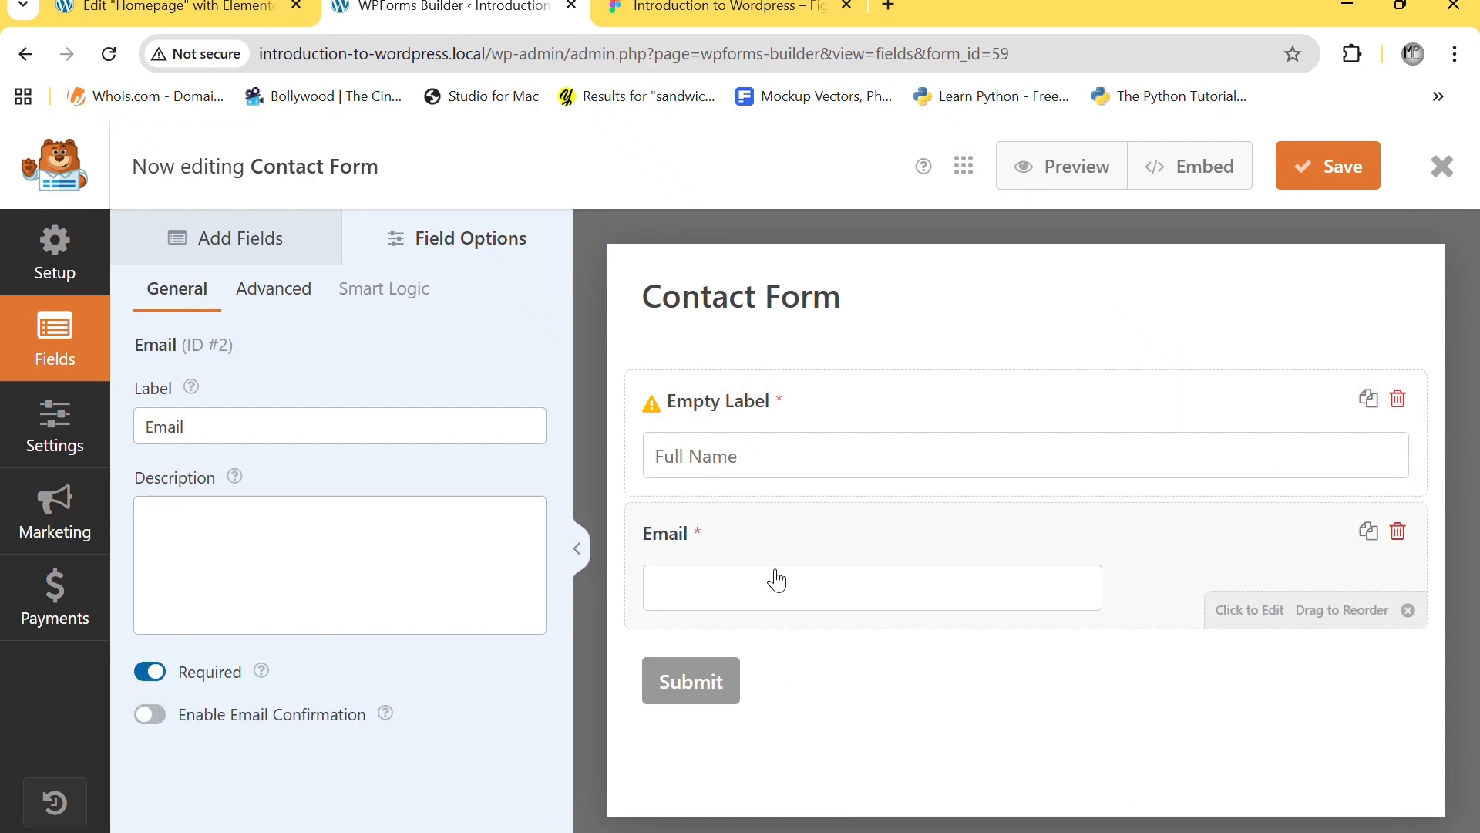
{"action": "left_click", "coordinate": [248, 293]}
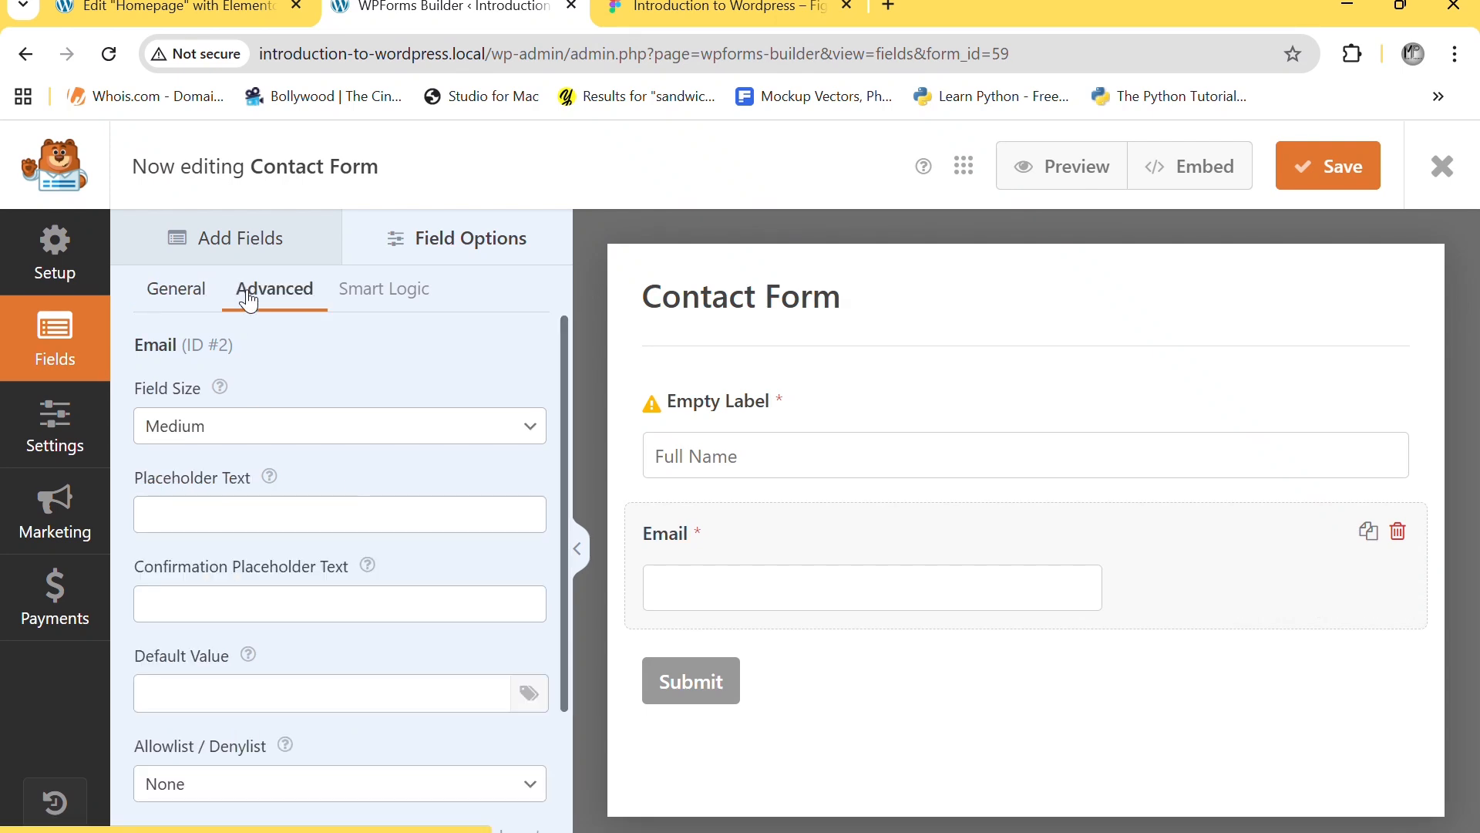
{"action": "left_click", "coordinate": [231, 444]}
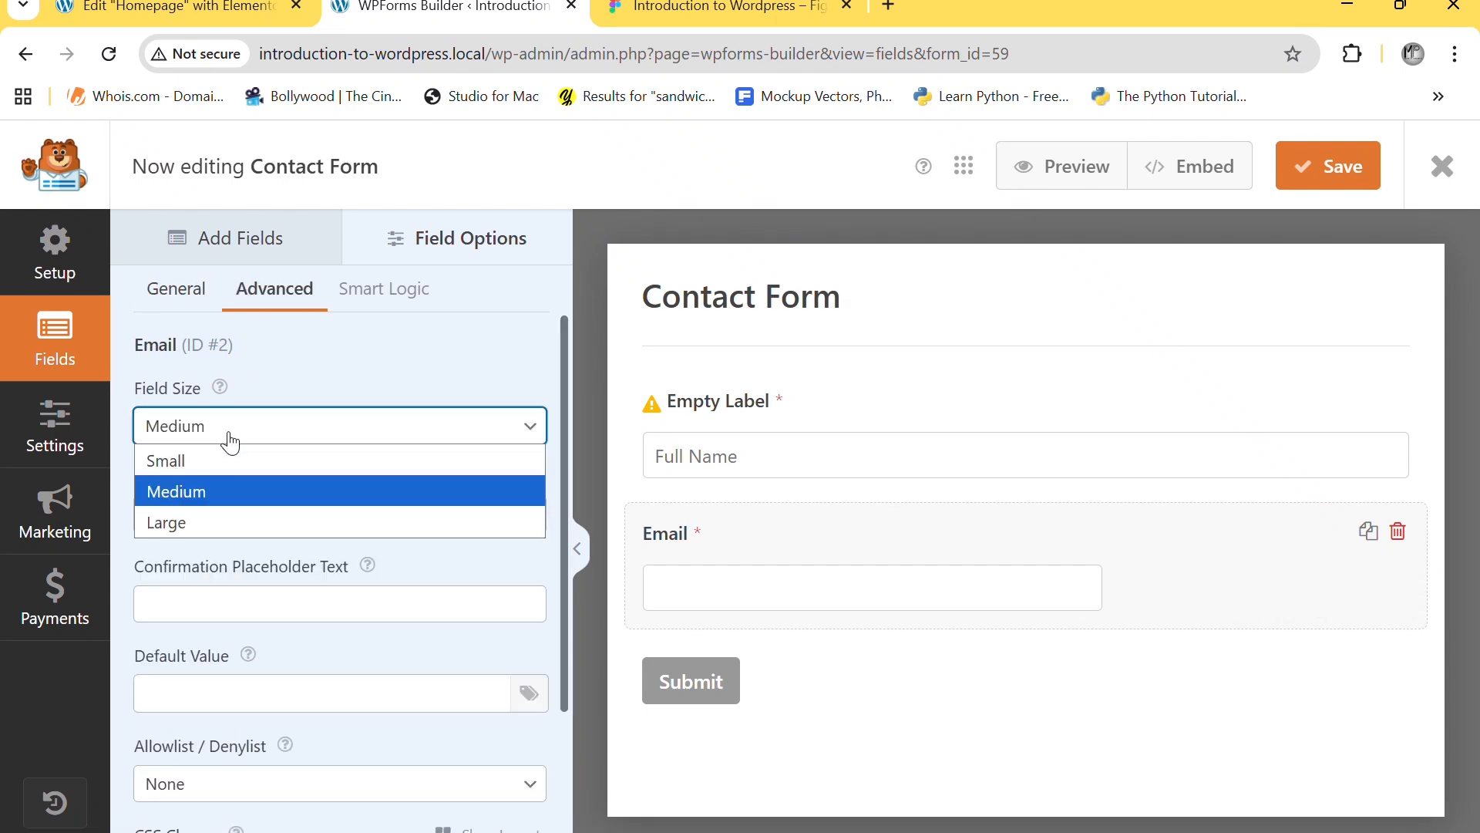
{"action": "left_click", "coordinate": [199, 523]}
{"action": "left_click", "coordinate": [202, 518]}
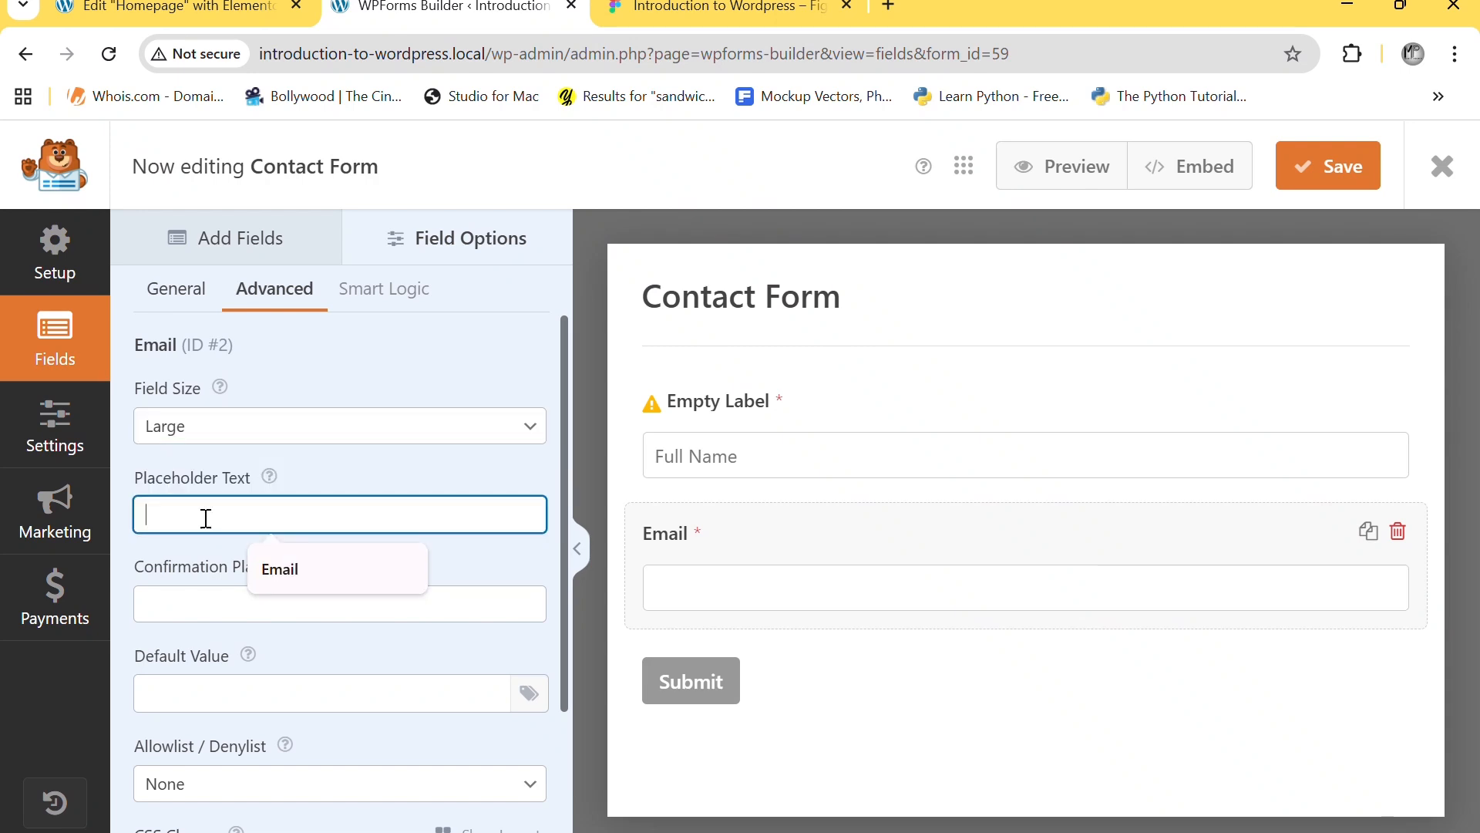
{"action": "left_click", "coordinate": [316, 571]}
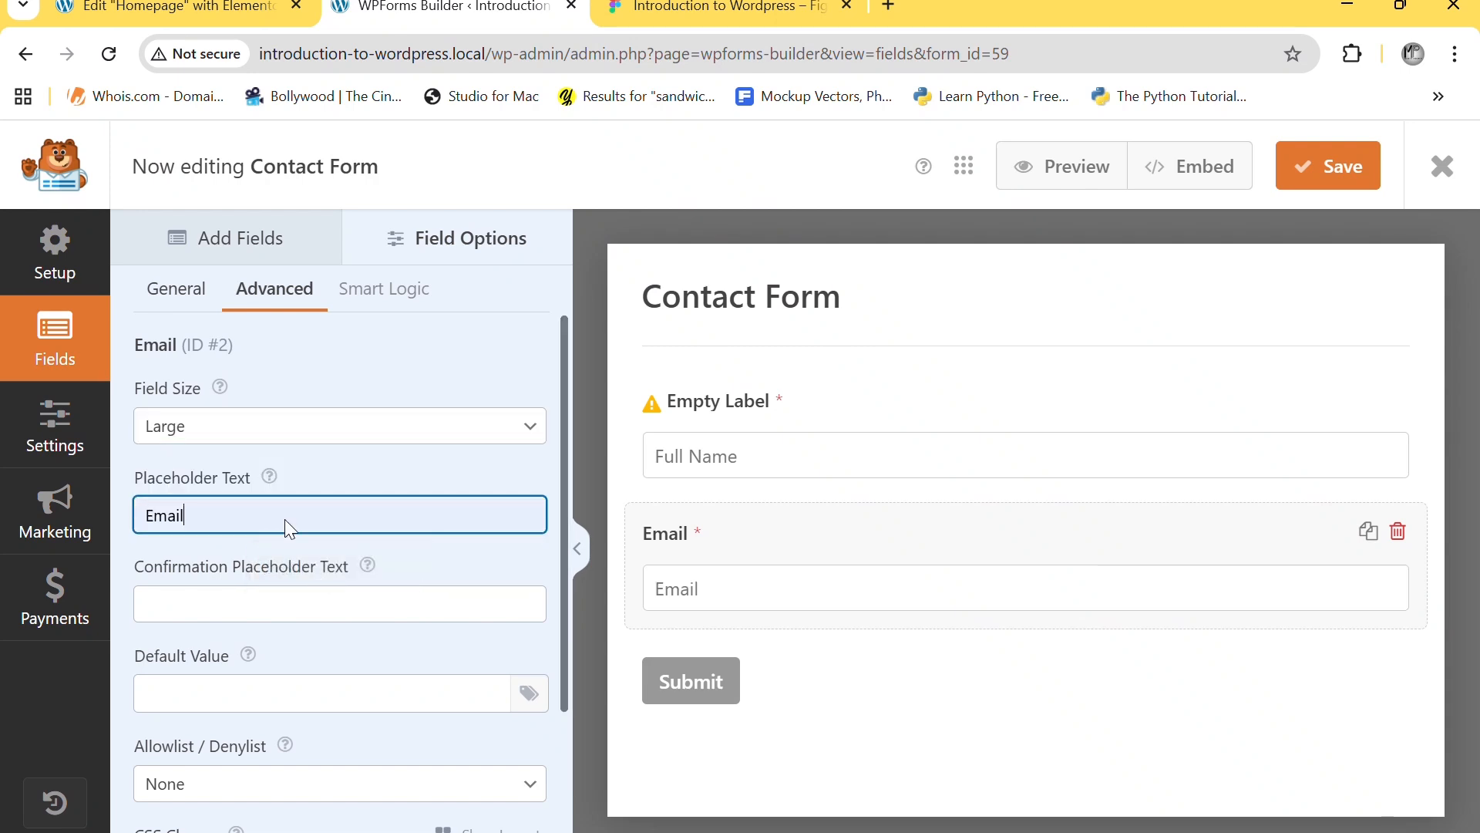
- Clear the Email field's label
{"action": "left_click", "coordinate": [177, 291]}
{"action": "double_click", "coordinate": [203, 417]}
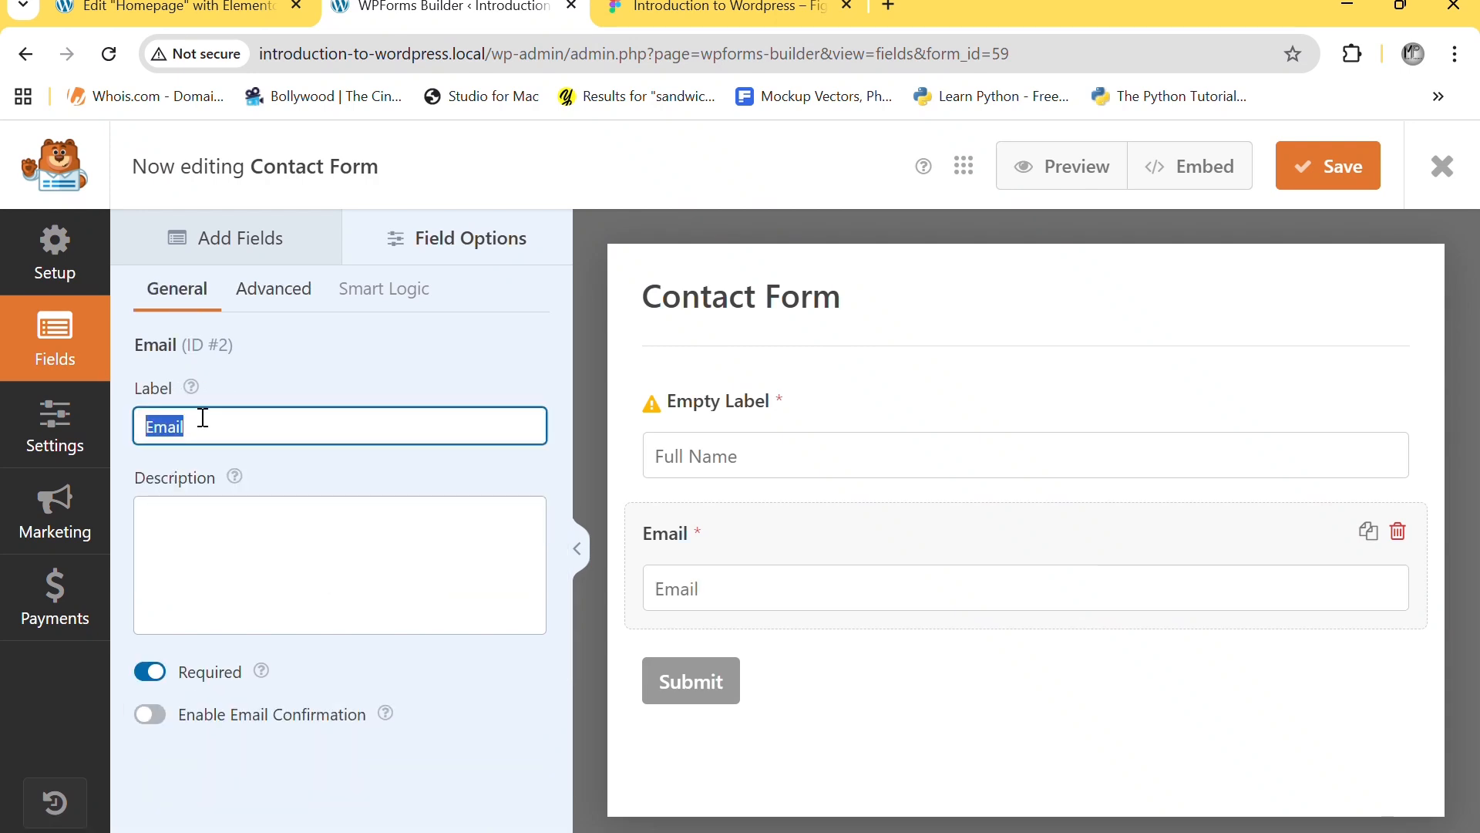
{"action": "key", "text": "BackSpace"}
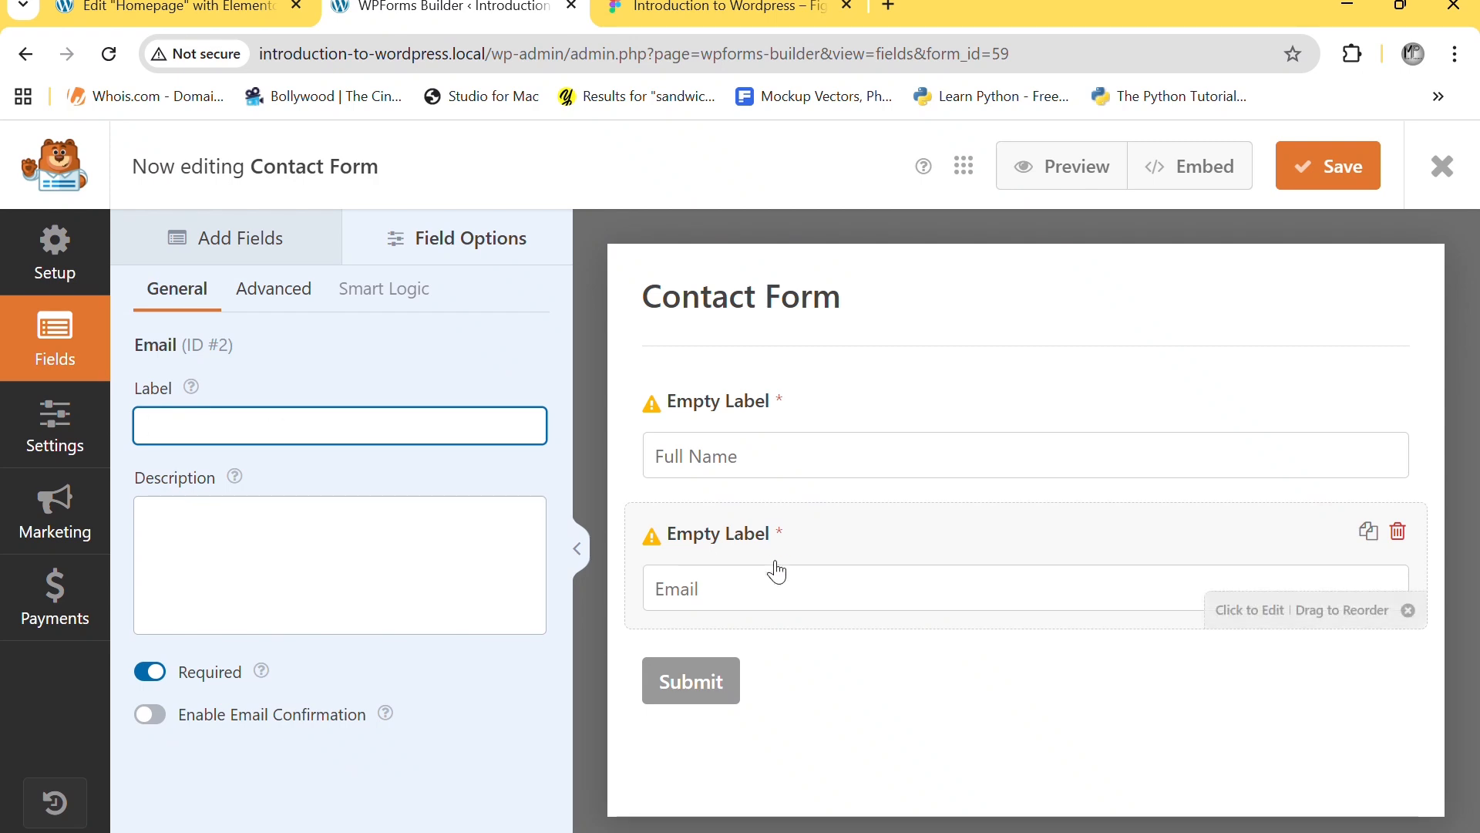
- Add a Single Line Text field below the Email field, make it required and clear its label
{"action": "left_click", "coordinate": [256, 244]}
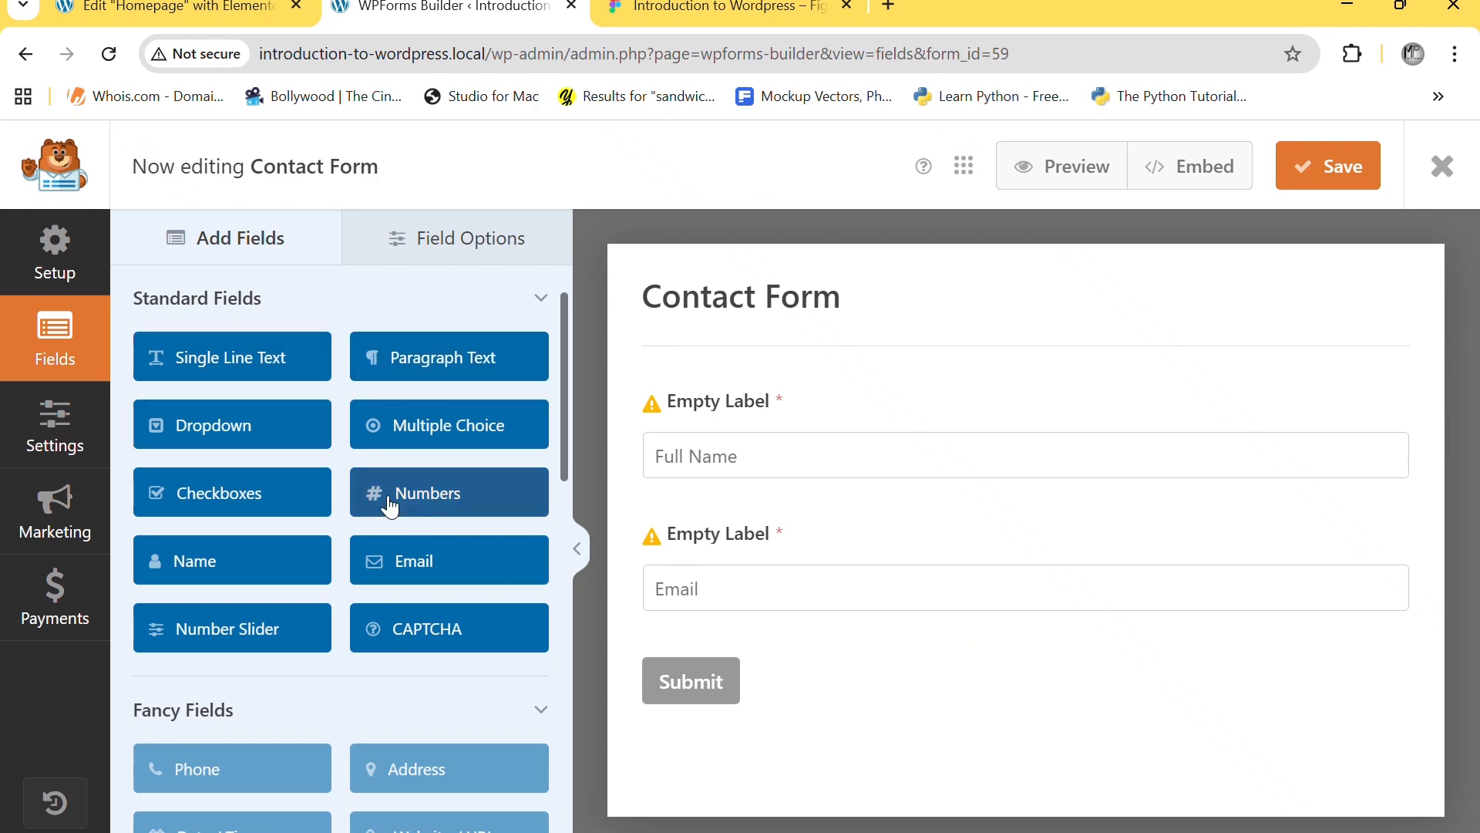
{"action": "left_click_drag", "start_coordinate": [200, 363], "coordinate": [766, 609]}
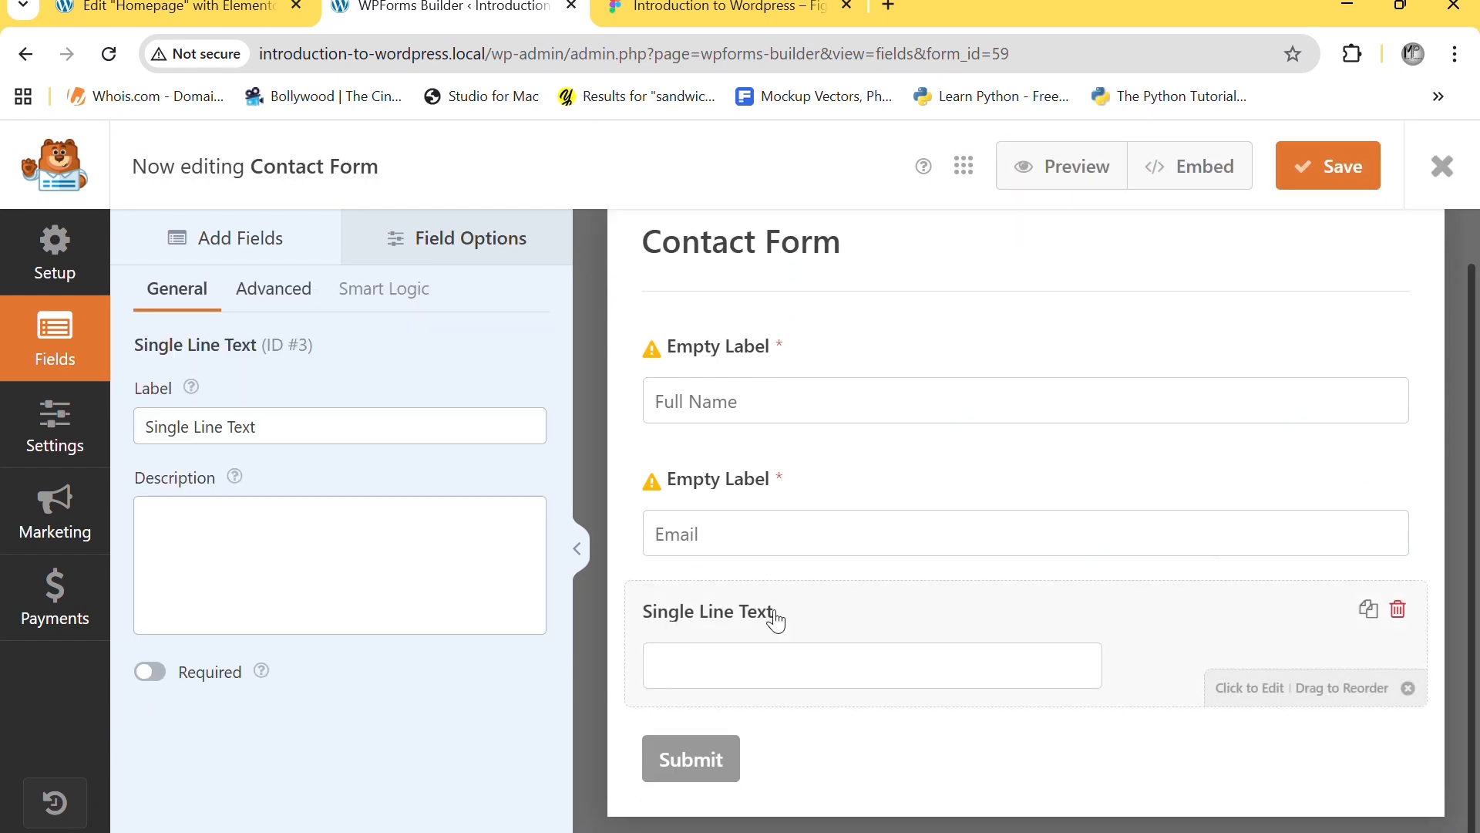
{"action": "left_click", "coordinate": [157, 673]}
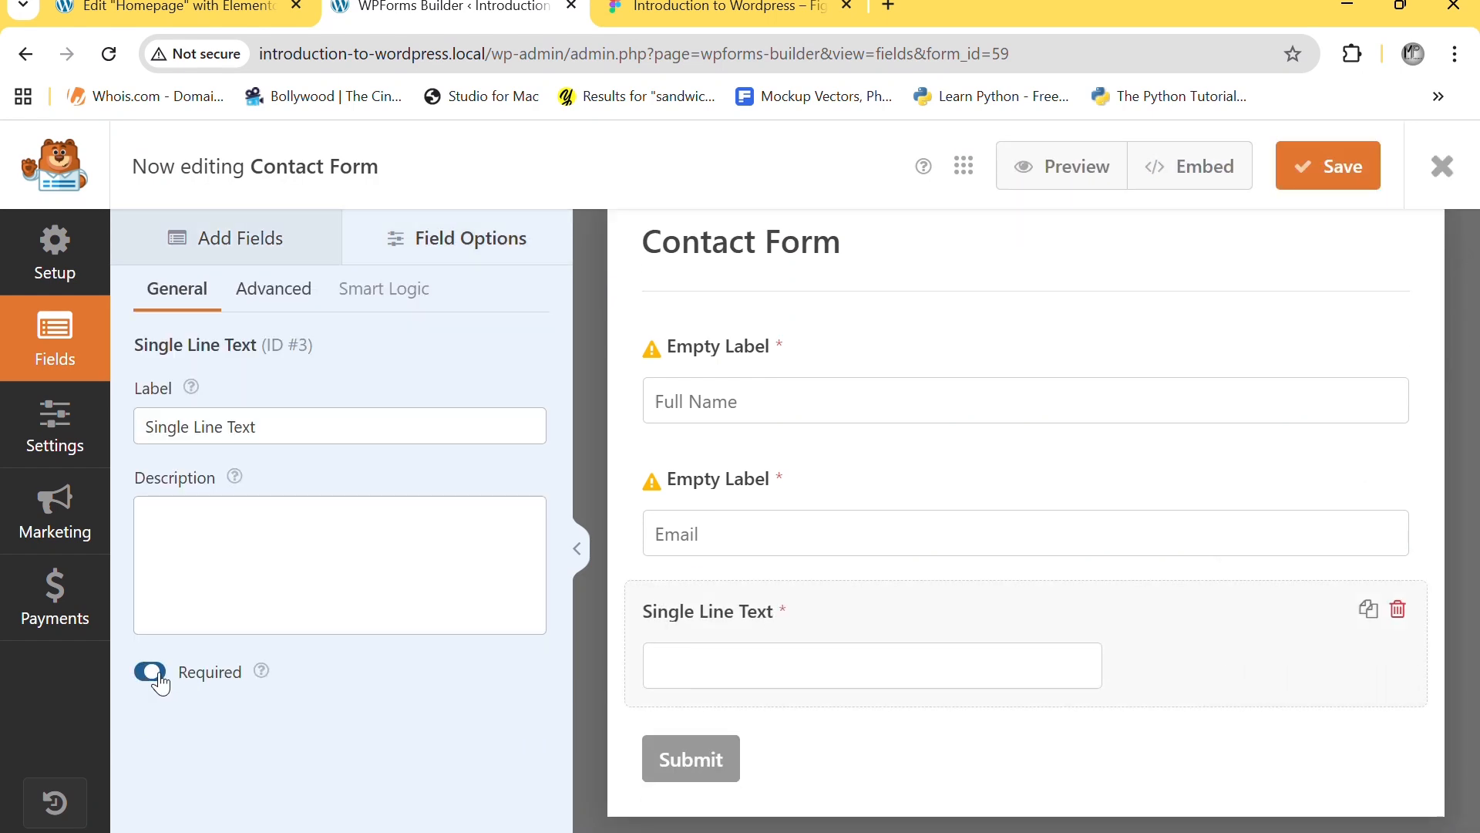
{"action": "left_click", "coordinate": [253, 434]}
{"action": "key", "text": "ctrl+a"}
{"action": "key", "text": "BackSpace"}
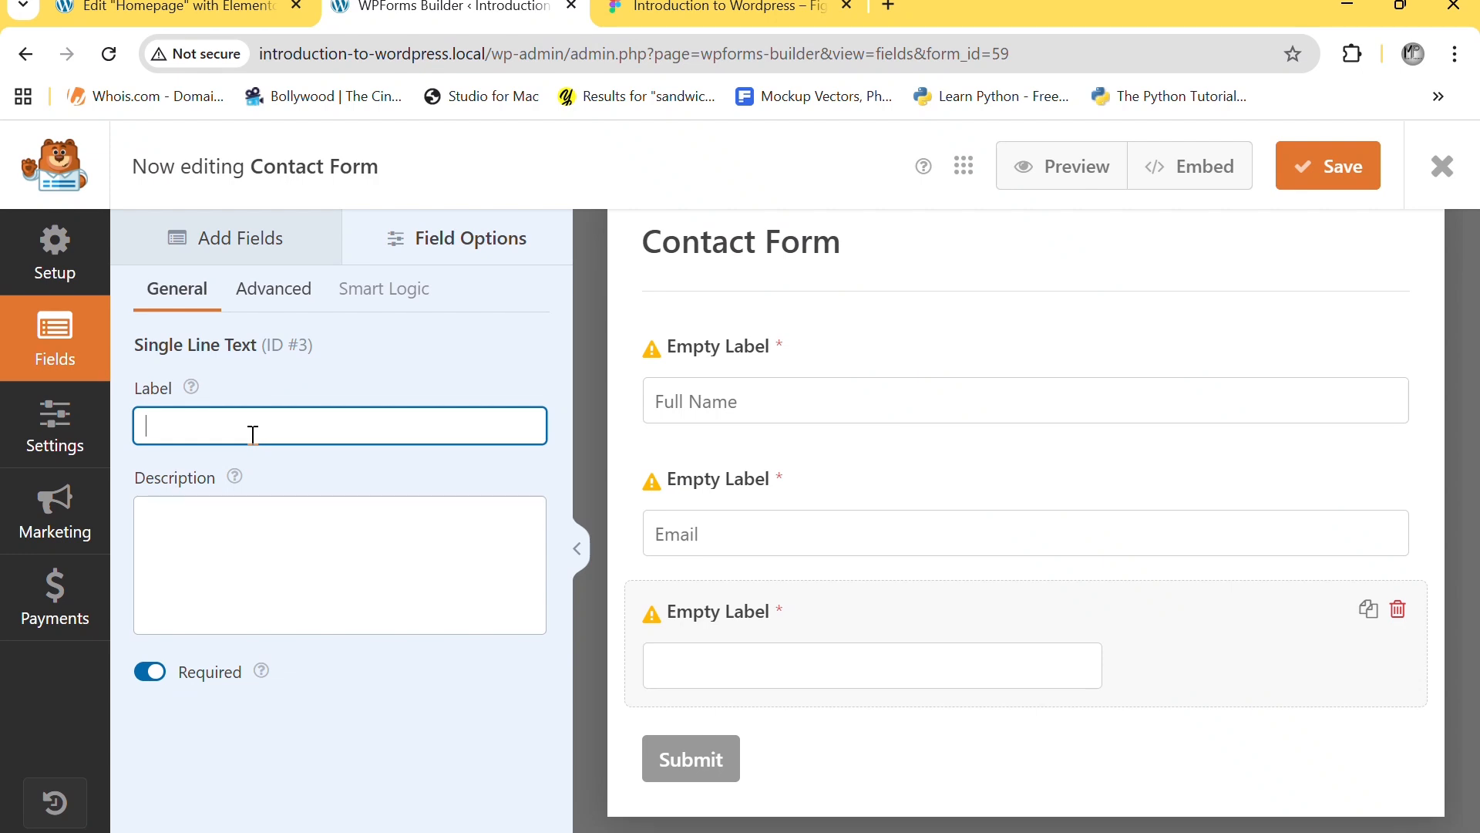
- Set the third field's size to Large and its placeholder text to "Subject"
{"action": "left_click", "coordinate": [272, 295]}
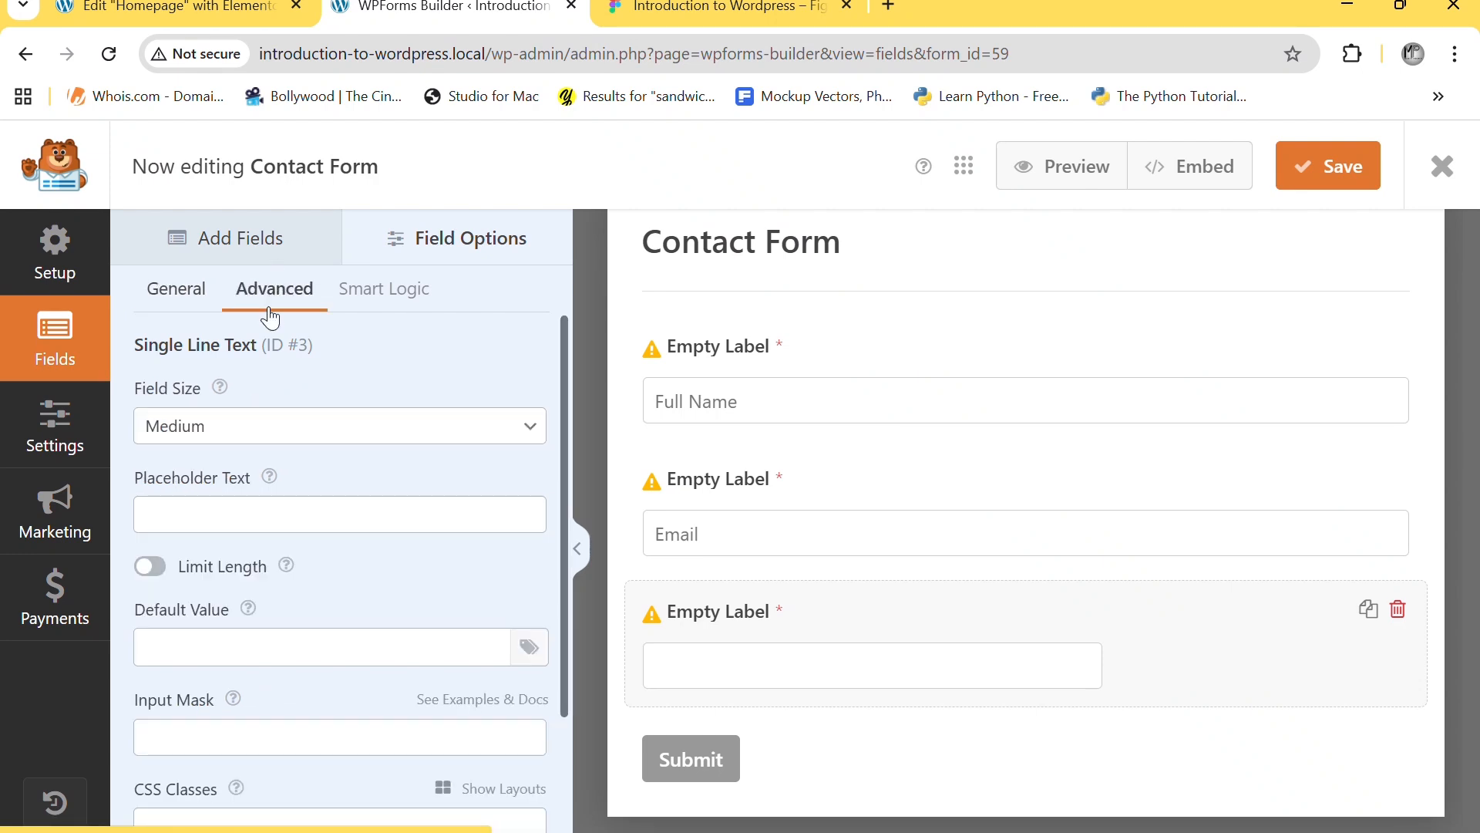
{"action": "left_click", "coordinate": [264, 423]}
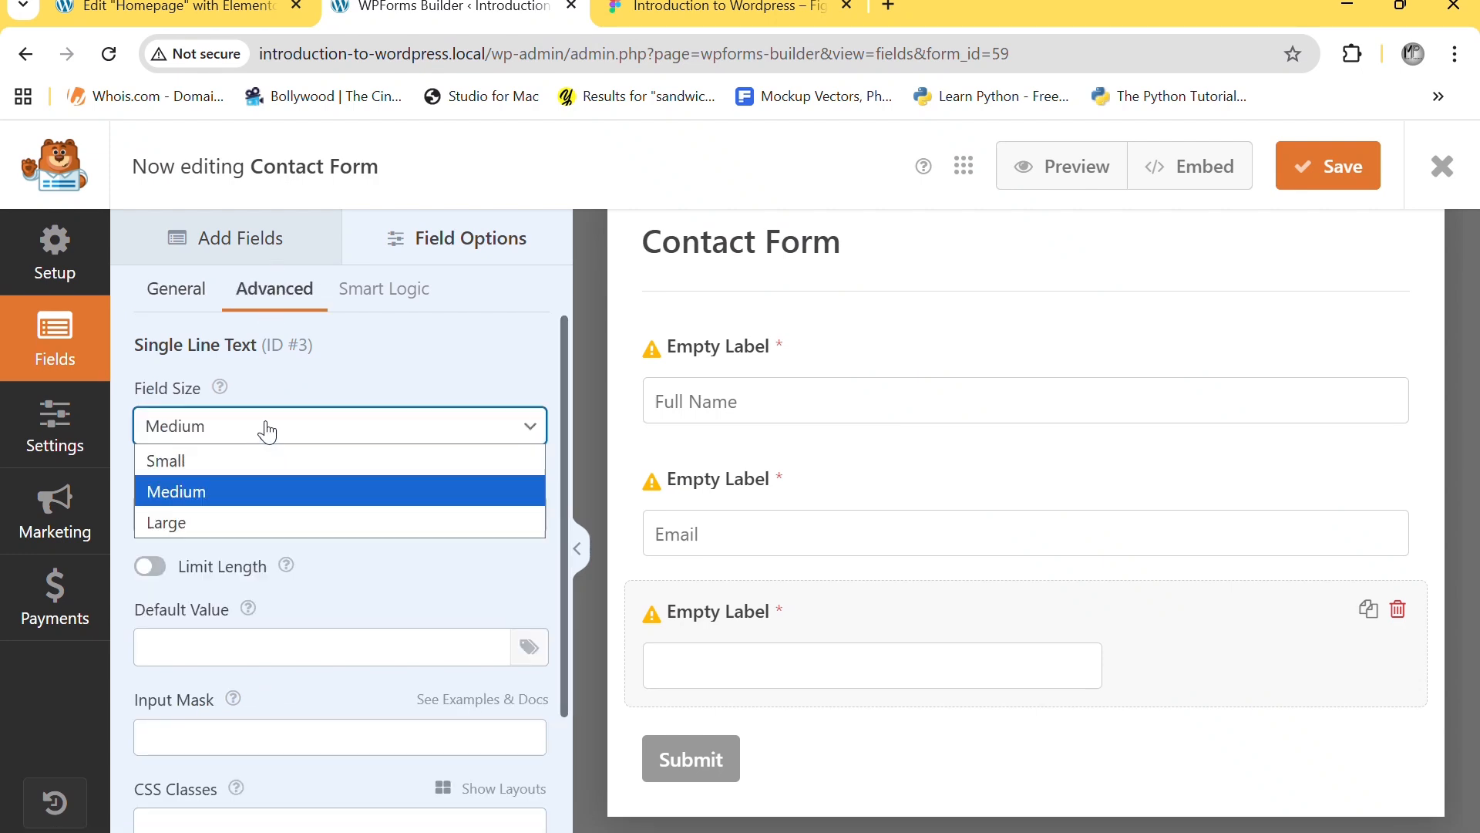
{"action": "left_click", "coordinate": [230, 521]}
{"action": "left_click", "coordinate": [208, 515]}
{"action": "left_click", "coordinate": [308, 578]}
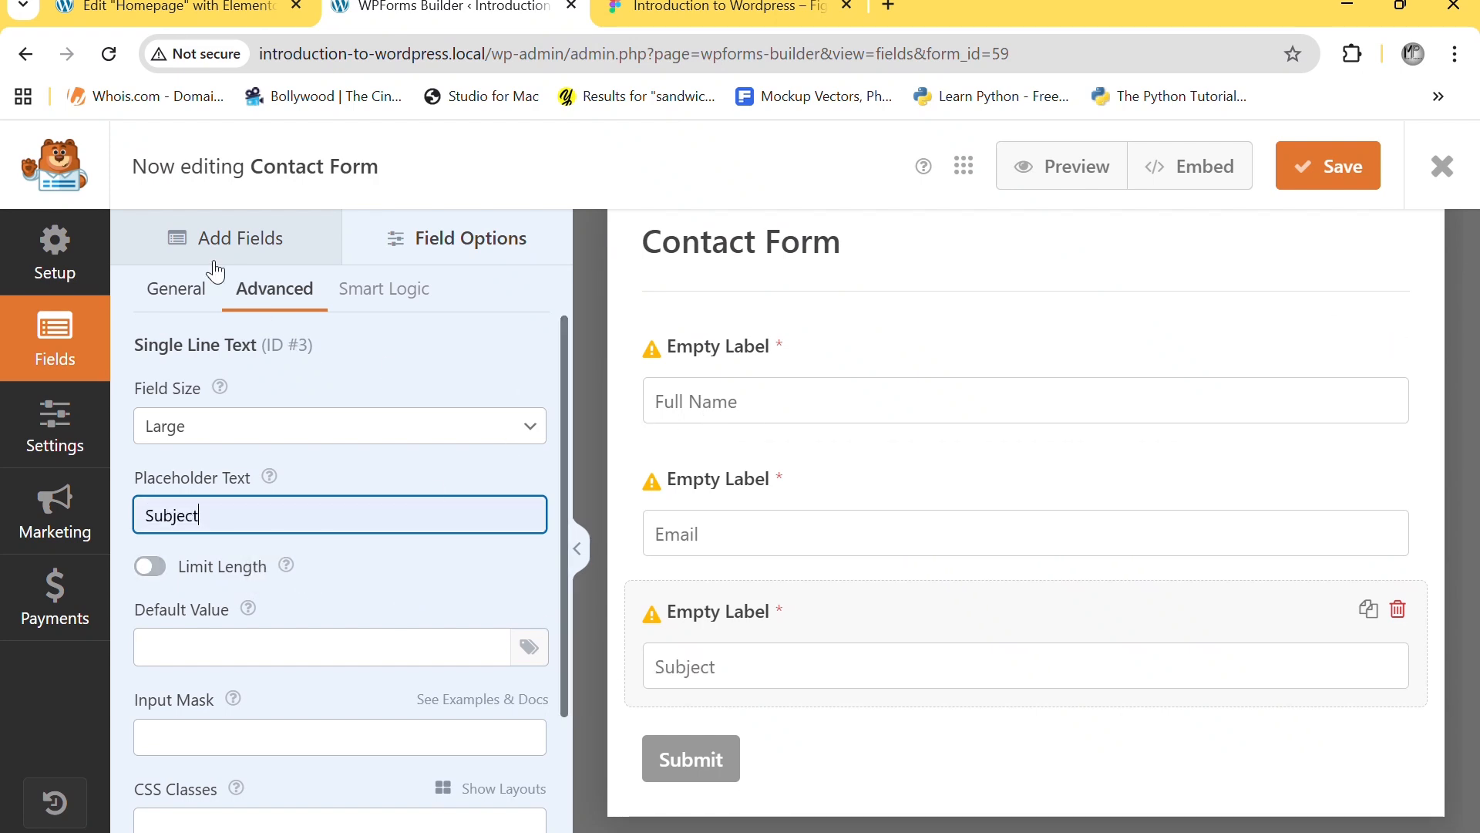
- Add a Paragraph Text field below the Subject field, clear its label and make it required
{"action": "left_click", "coordinate": [198, 243]}
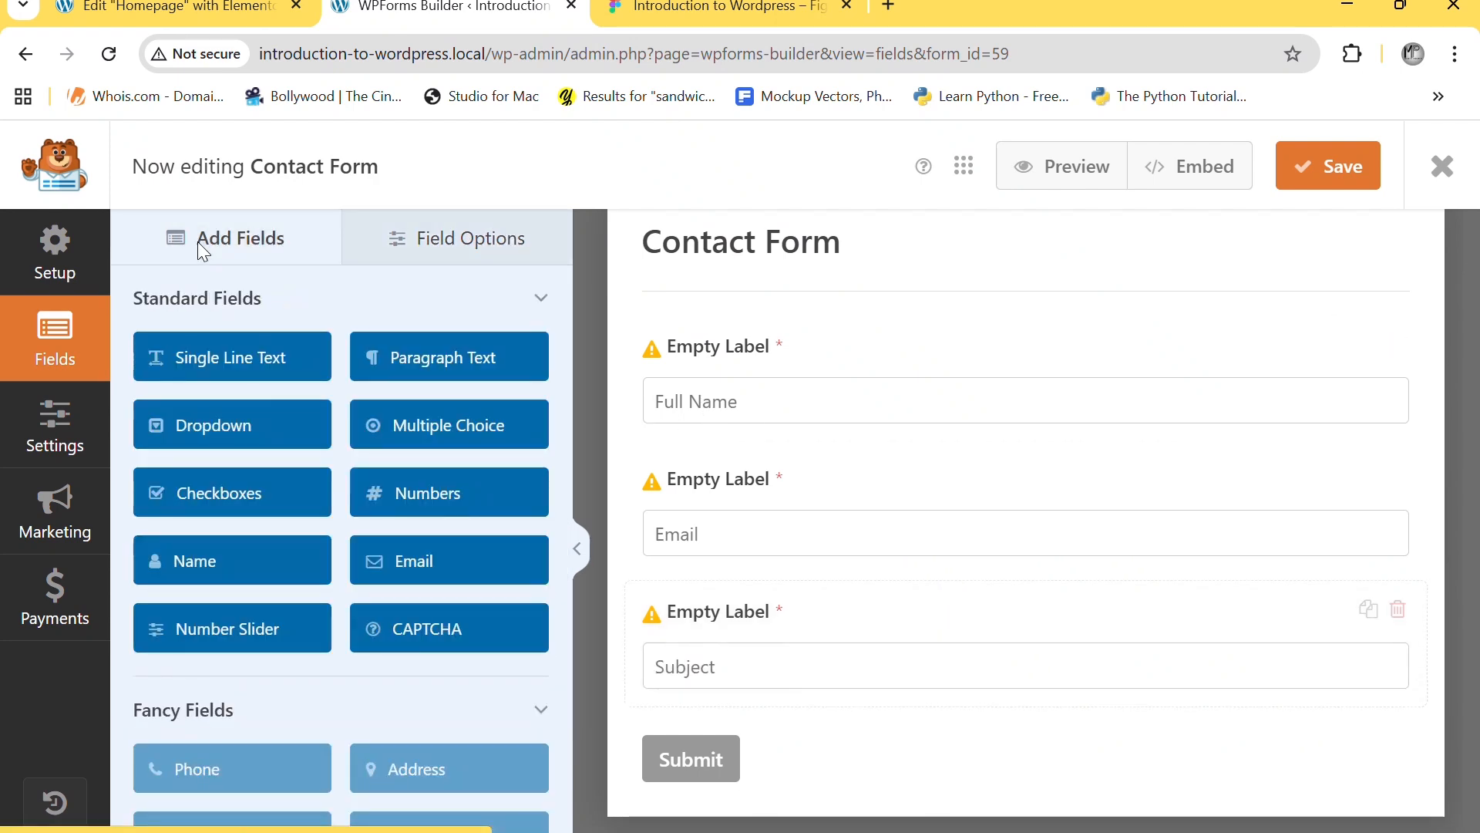
{"action": "left_click", "coordinate": [434, 371]}
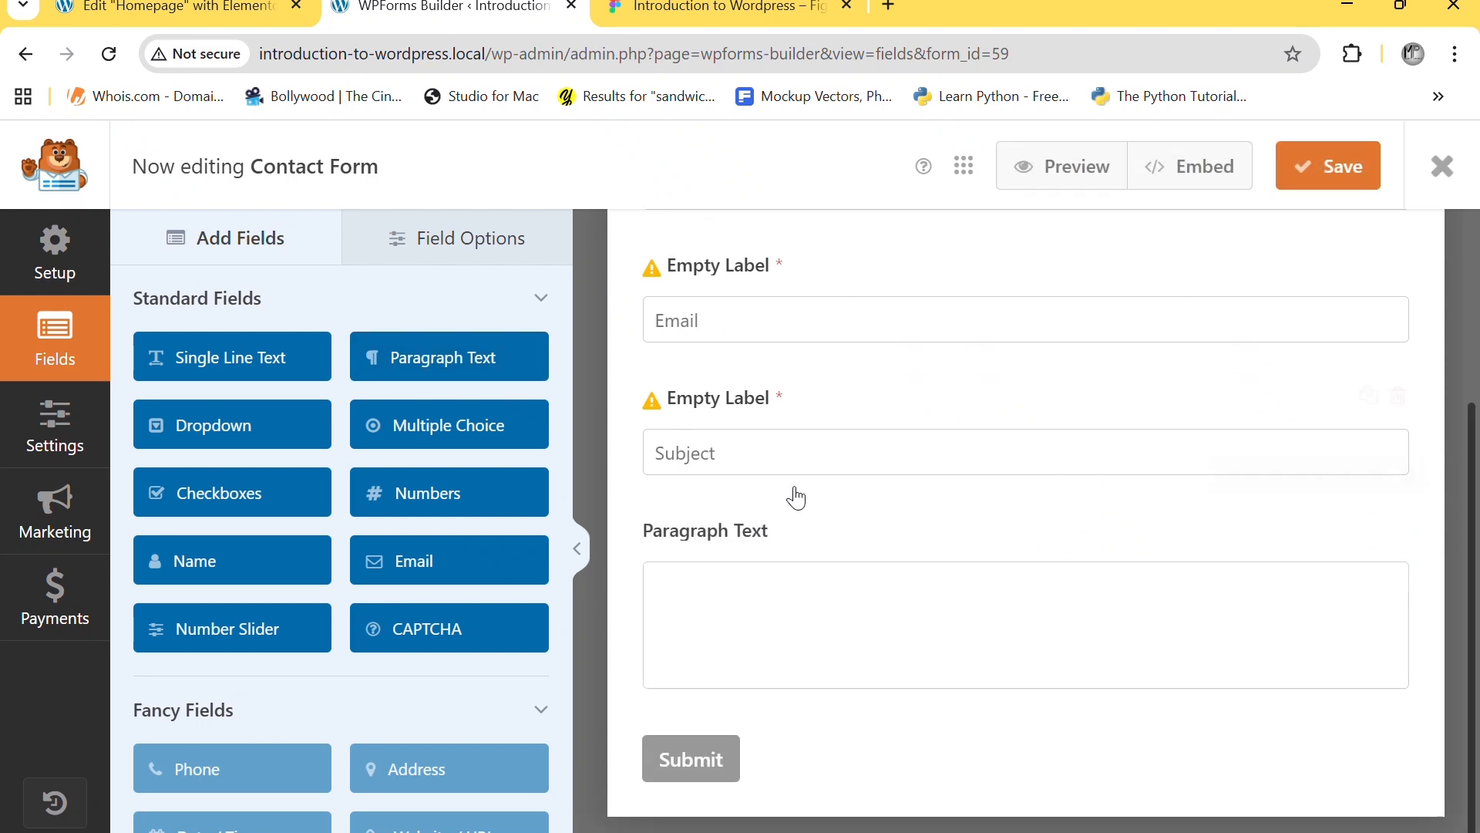
{"action": "left_click", "coordinate": [803, 538]}
{"action": "triple_click", "coordinate": [230, 442]}
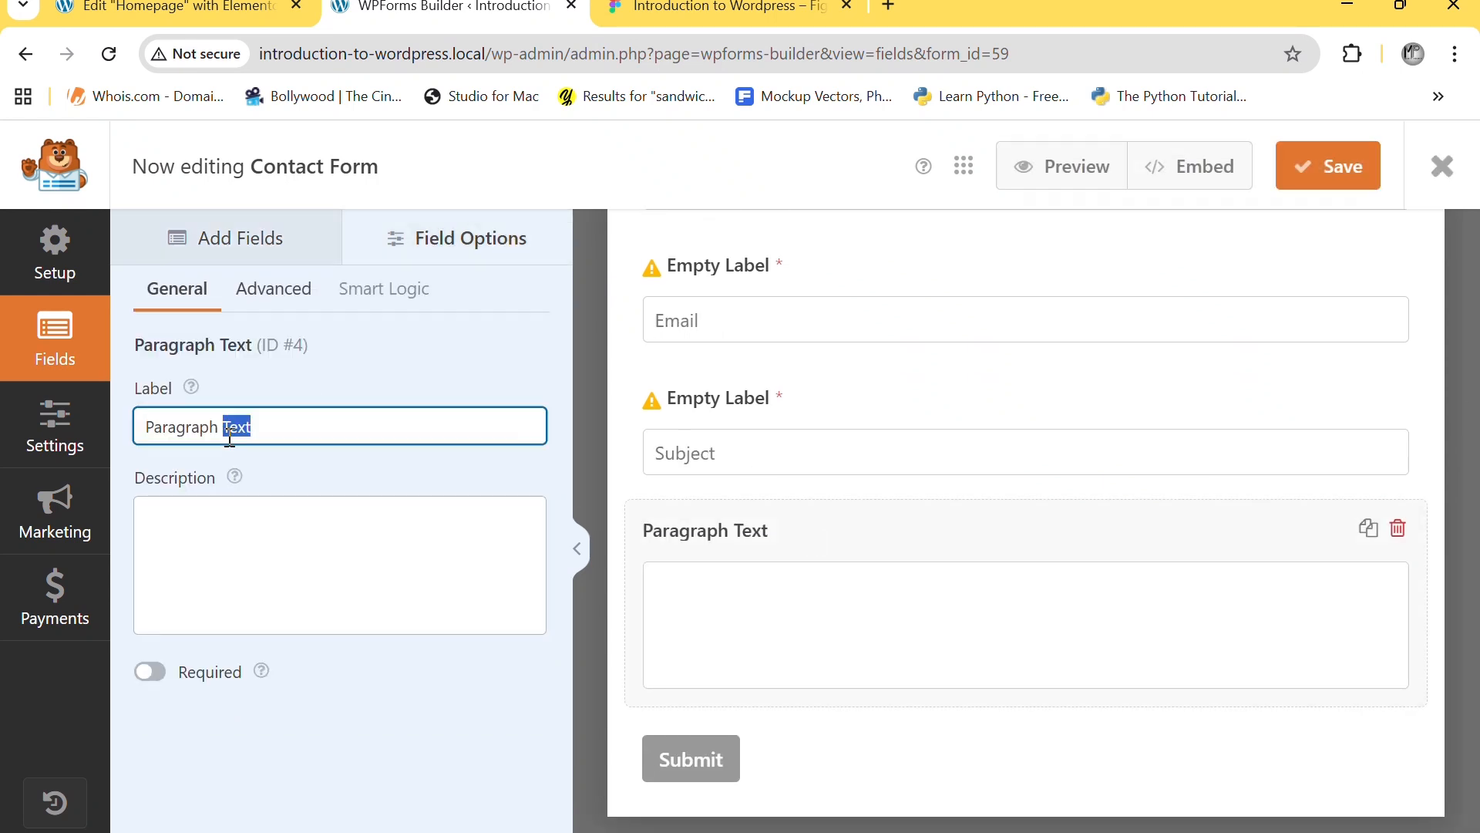
{"action": "key", "text": "BackSpace"}
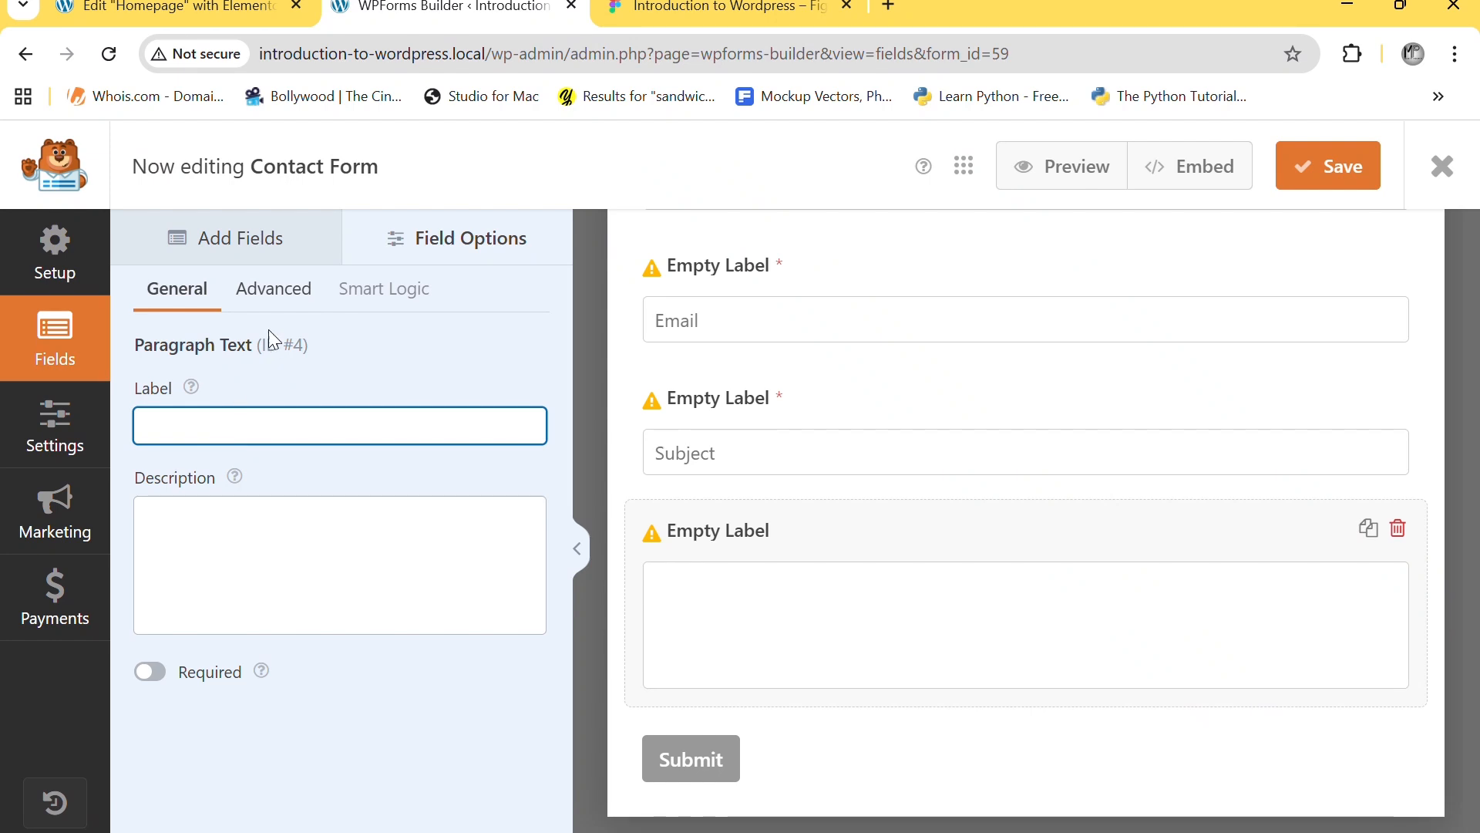
{"action": "left_click", "coordinate": [149, 672]}
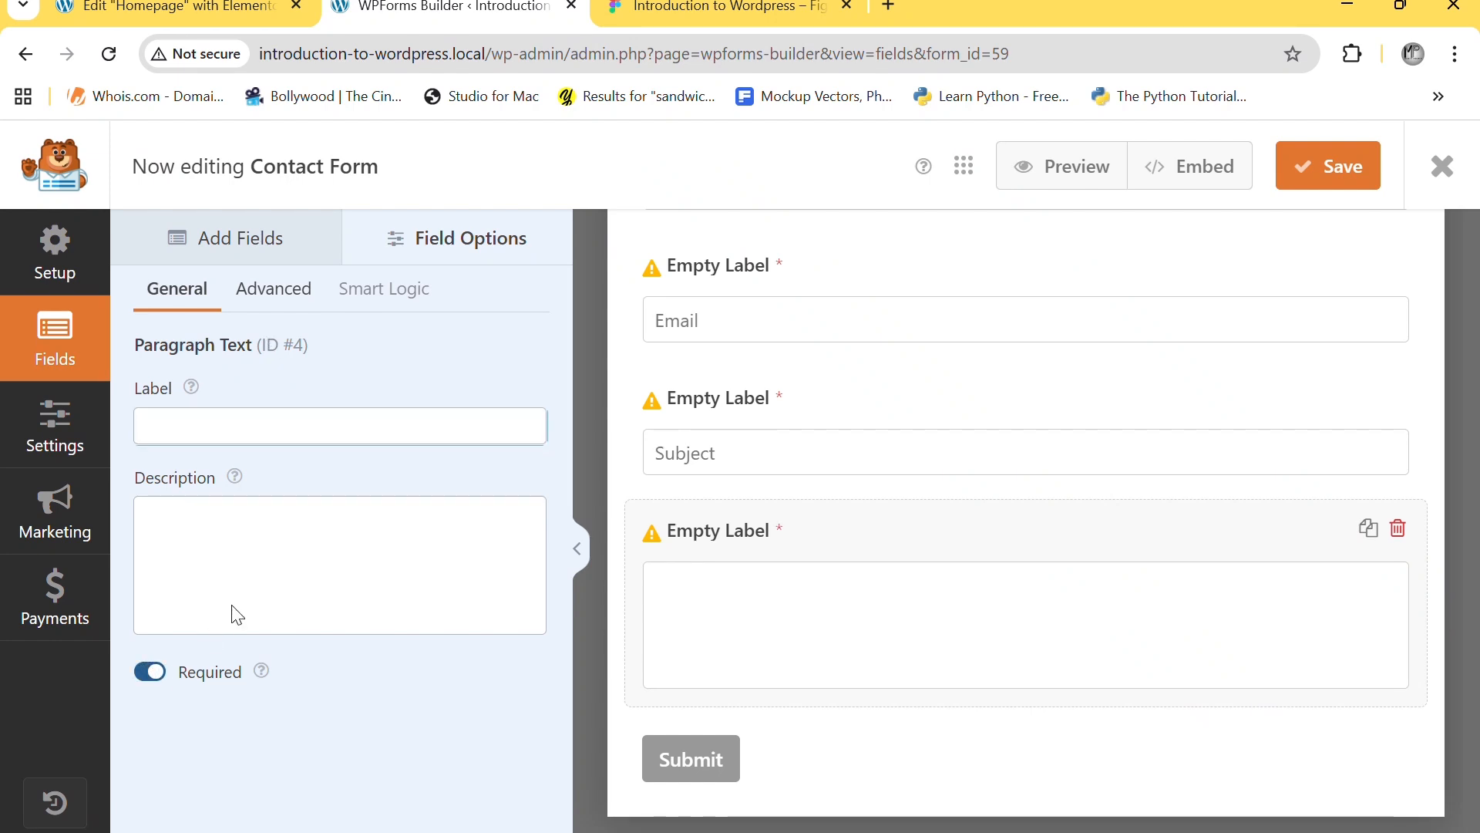
- Try the Large field size on the Paragraph Text field, and set it back to Medium
{"action": "left_click", "coordinate": [291, 290]}
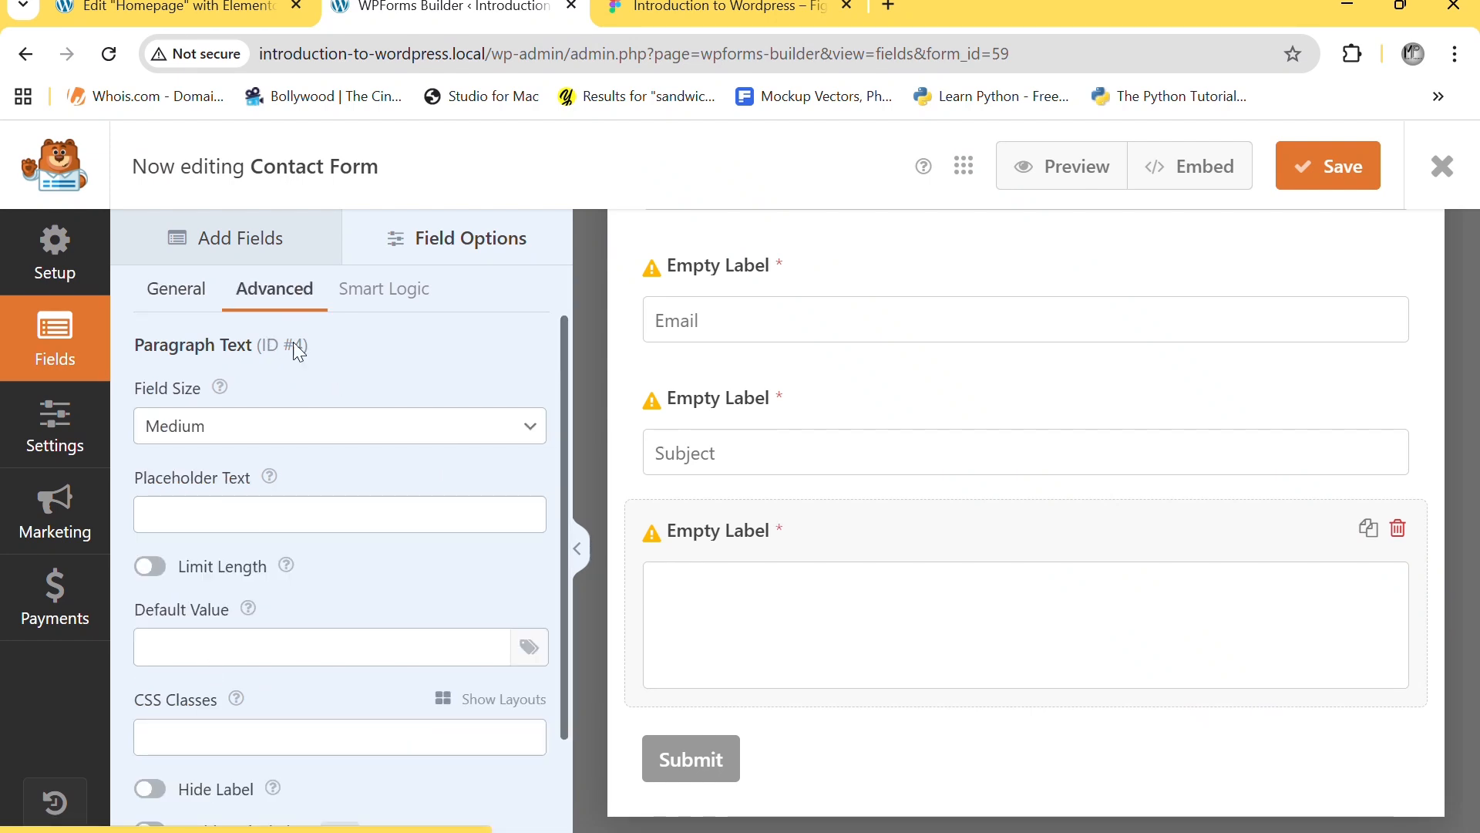
{"action": "left_click", "coordinate": [285, 436]}
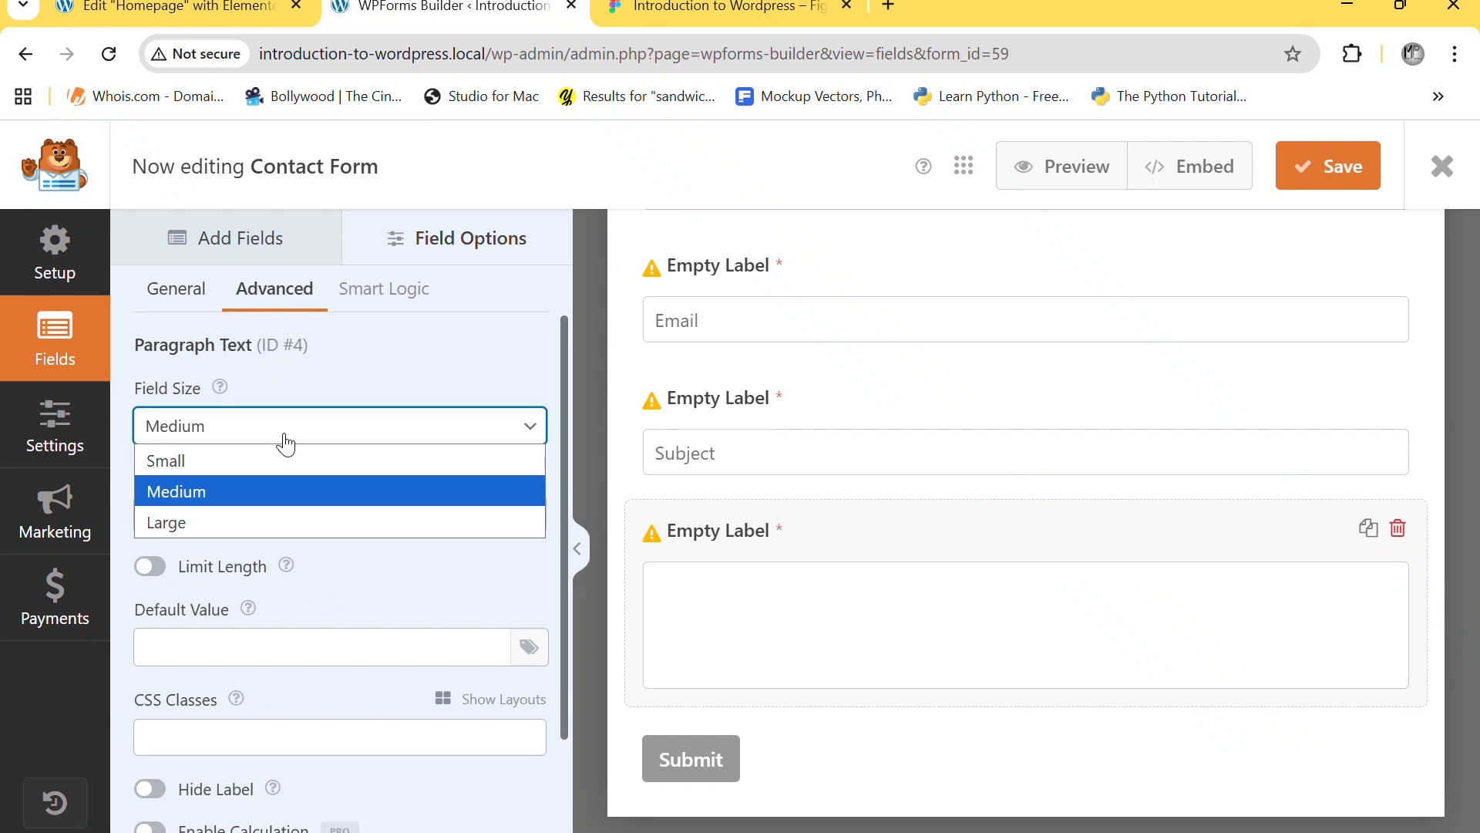
{"action": "left_click", "coordinate": [252, 512]}
{"action": "left_click", "coordinate": [234, 434]}
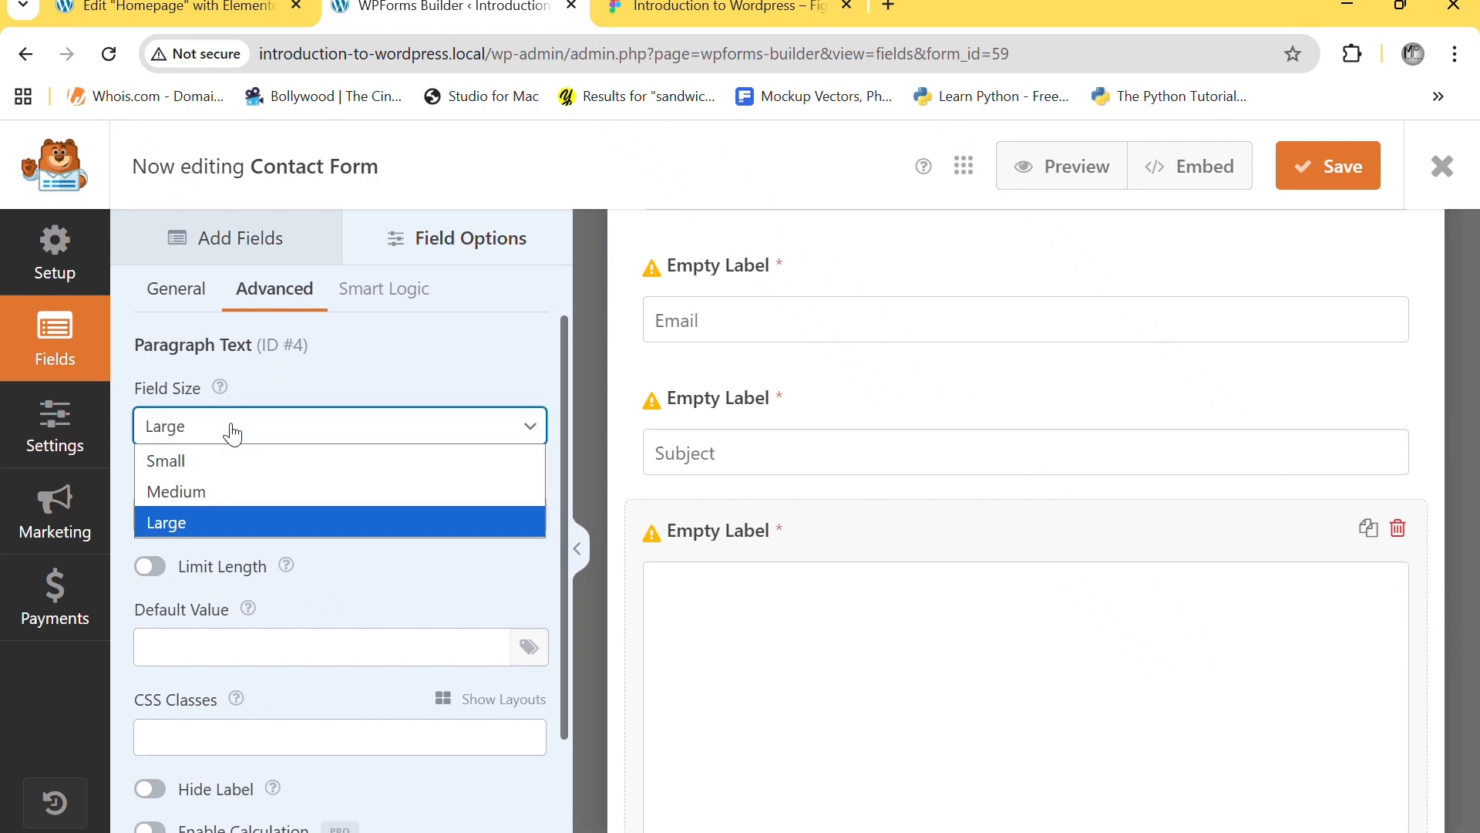
{"action": "left_click", "coordinate": [205, 491]}
- Set the Paragraph Text field's placeholder to "Message" and save the form
{"action": "left_click", "coordinate": [199, 502]}
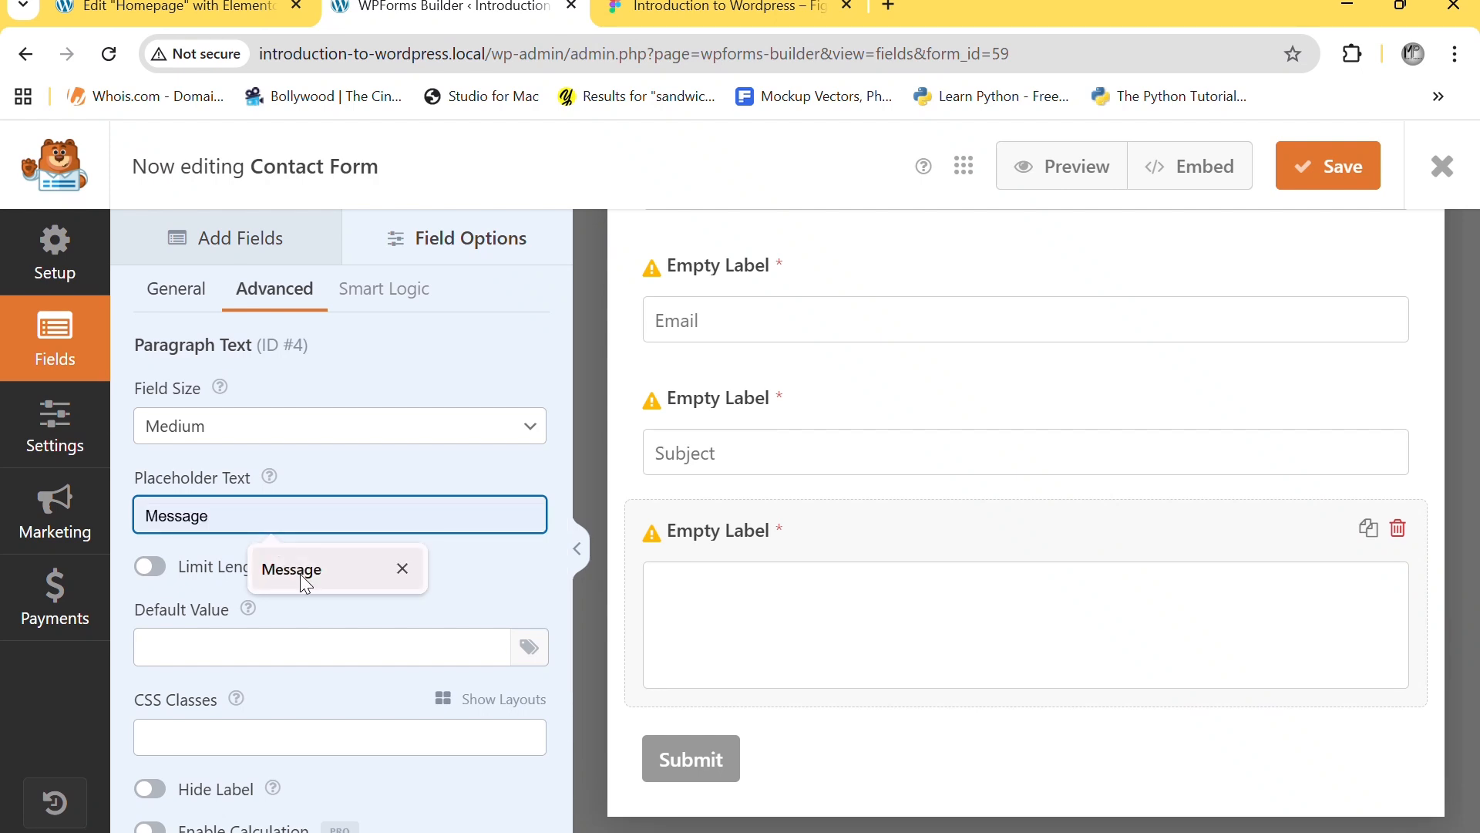
{"action": "left_click", "coordinate": [303, 574]}
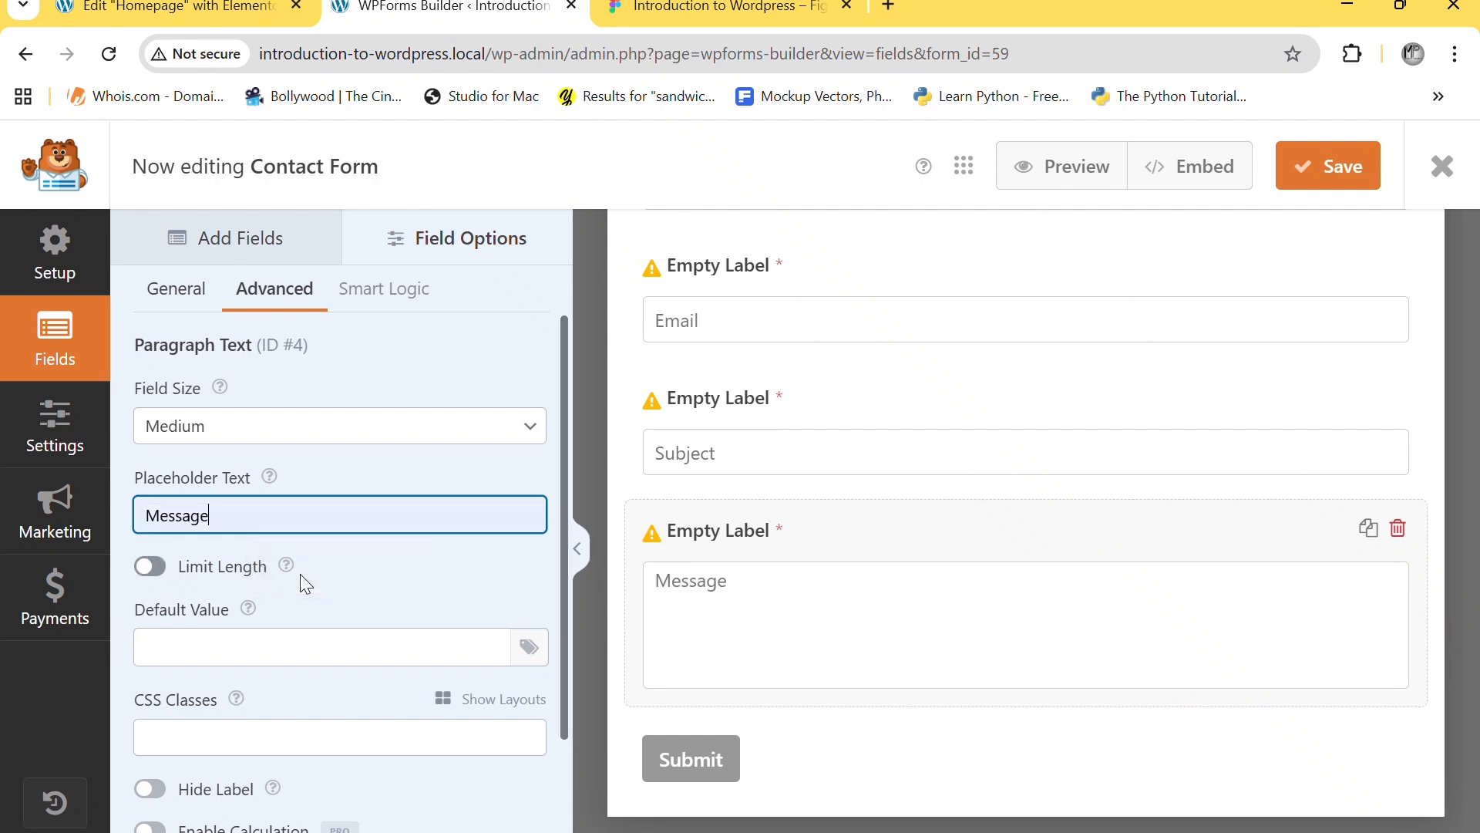
{"action": "left_click", "coordinate": [1367, 180]}
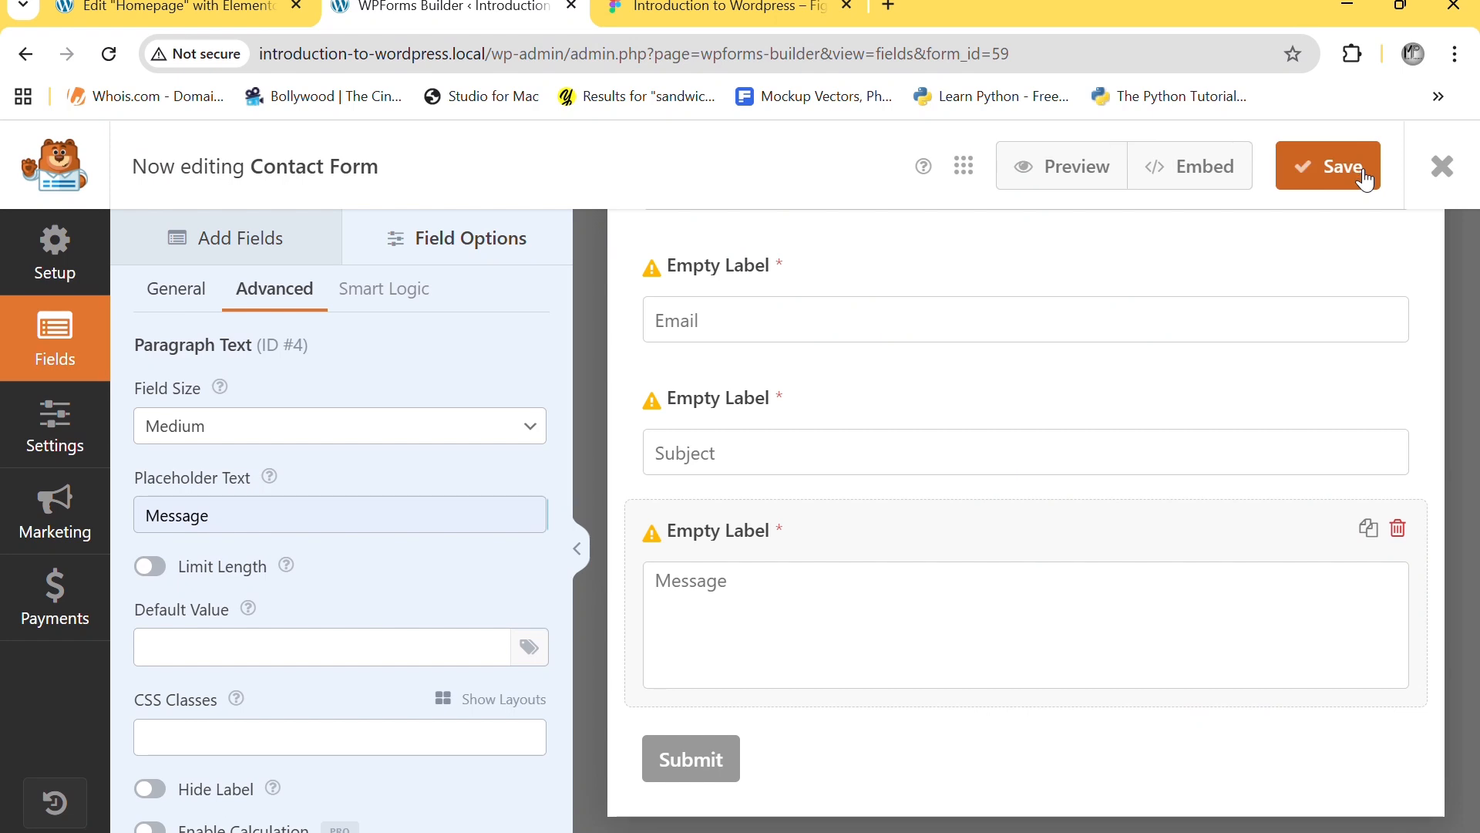
- Switch to the homepage's Elementor editor, reload it and go to the Contact Us section
{"action": "left_click", "coordinate": [141, 10]}
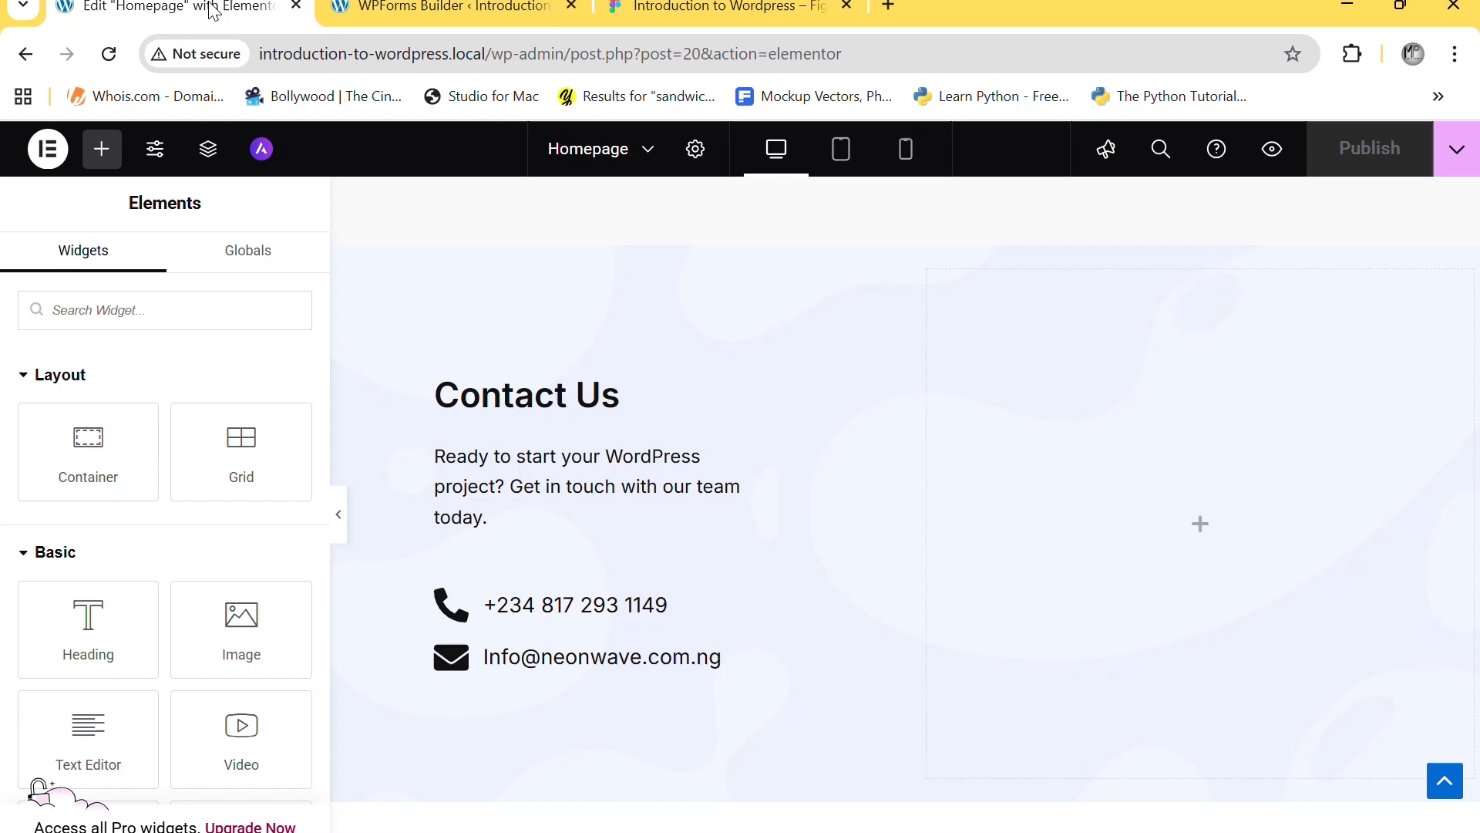
{"action": "scroll", "coordinate": [733, 220], "scroll_direction": "up", "scroll_amount": 9}
{"action": "scroll", "coordinate": [733, 220], "scroll_direction": "down", "scroll_amount": 13}
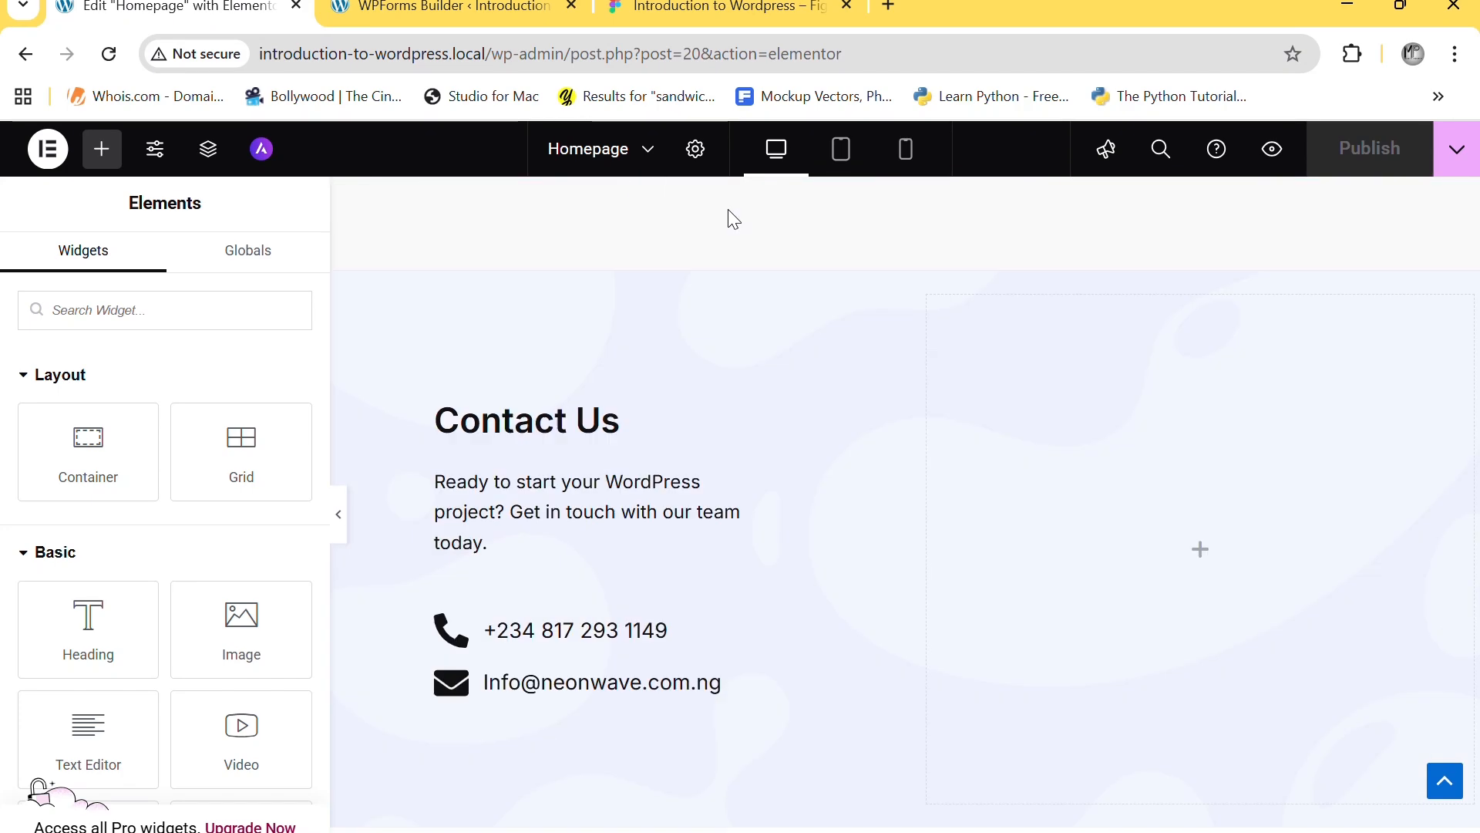
{"action": "scroll", "coordinate": [478, 219], "scroll_direction": "up", "scroll_amount": 7}
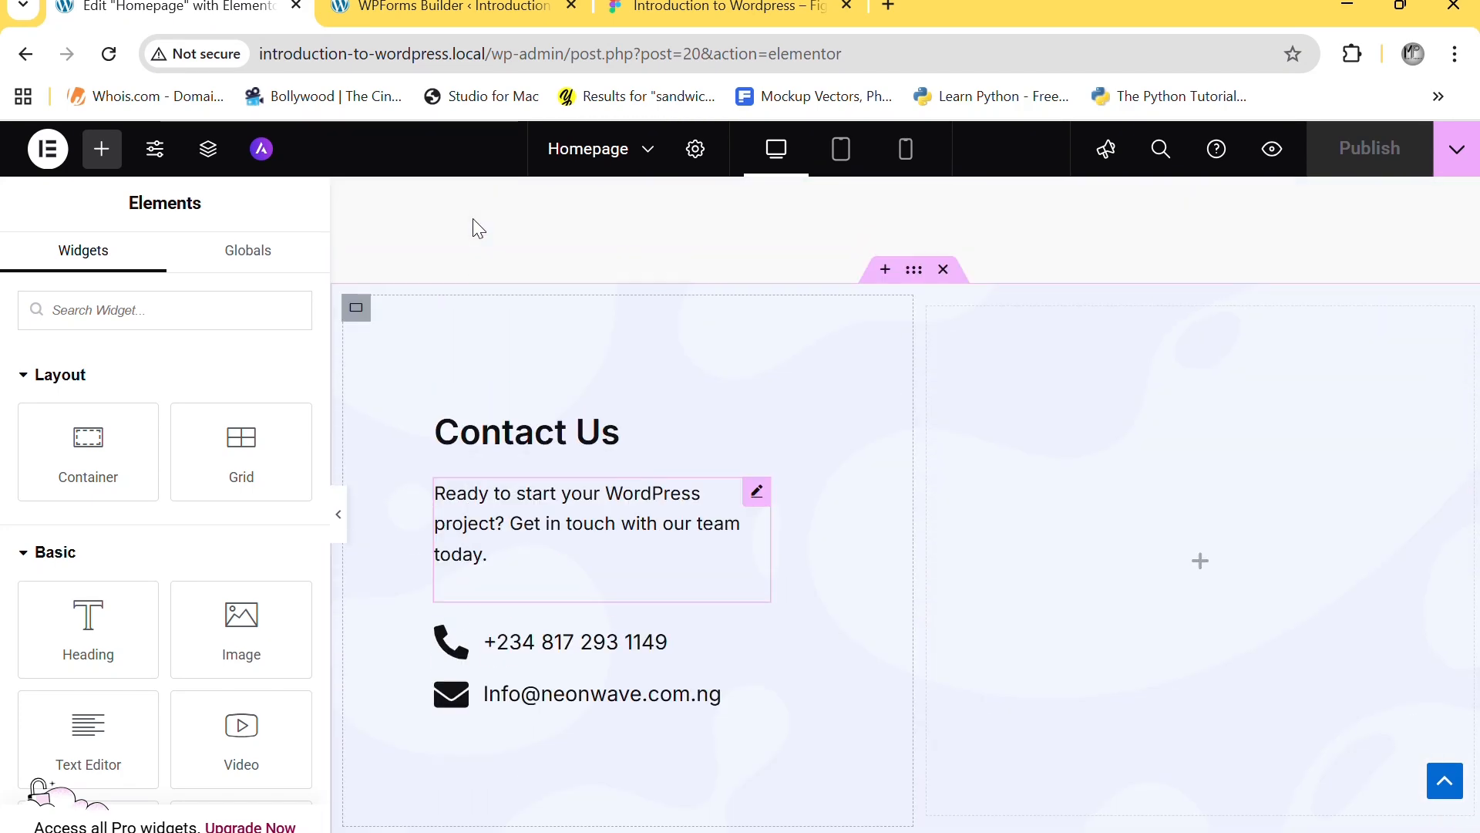
{"action": "left_click", "coordinate": [108, 54]}
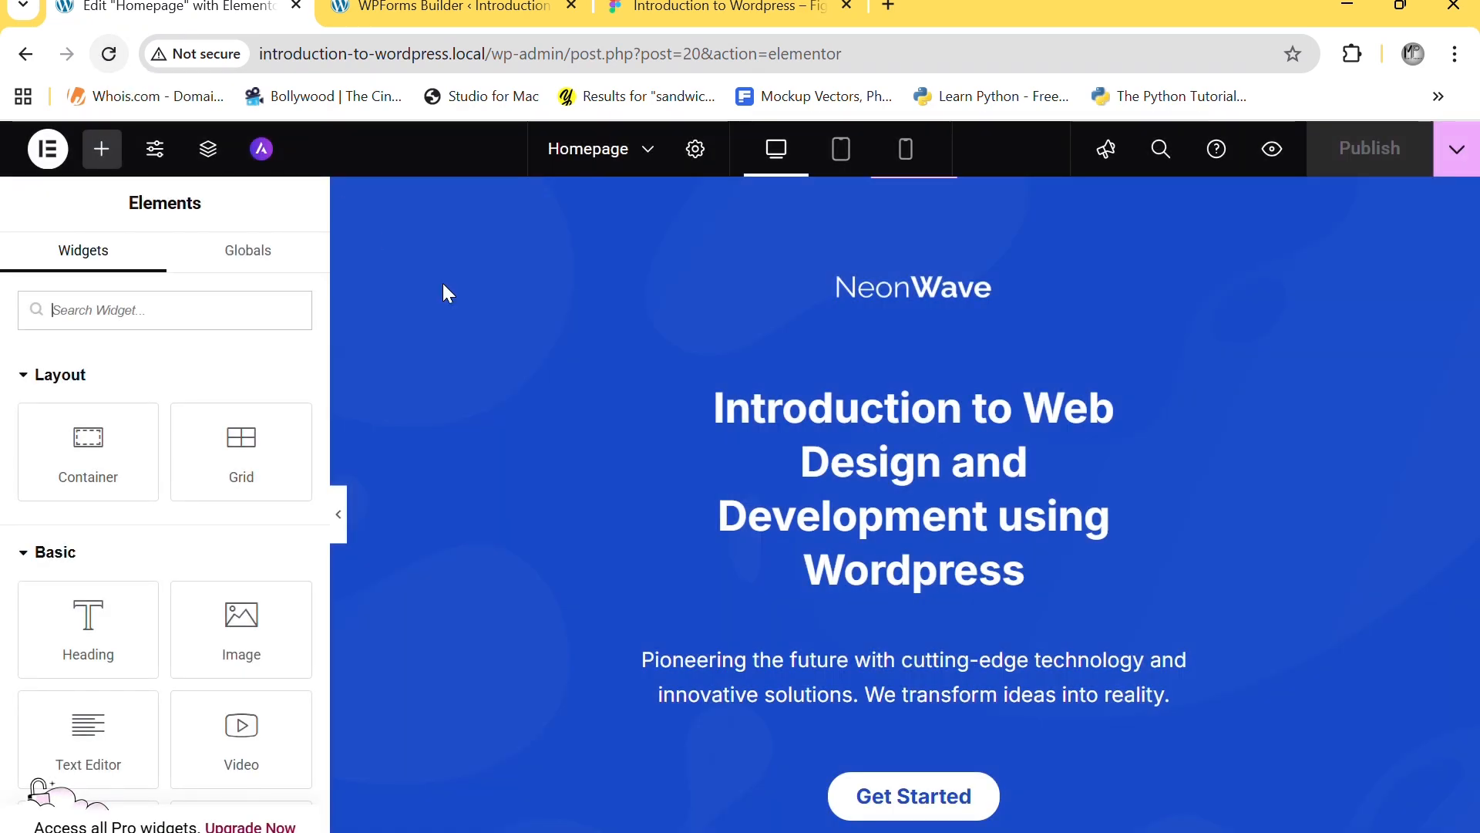
{"action": "scroll", "coordinate": [729, 401], "scroll_direction": "down", "scroll_amount": 20}
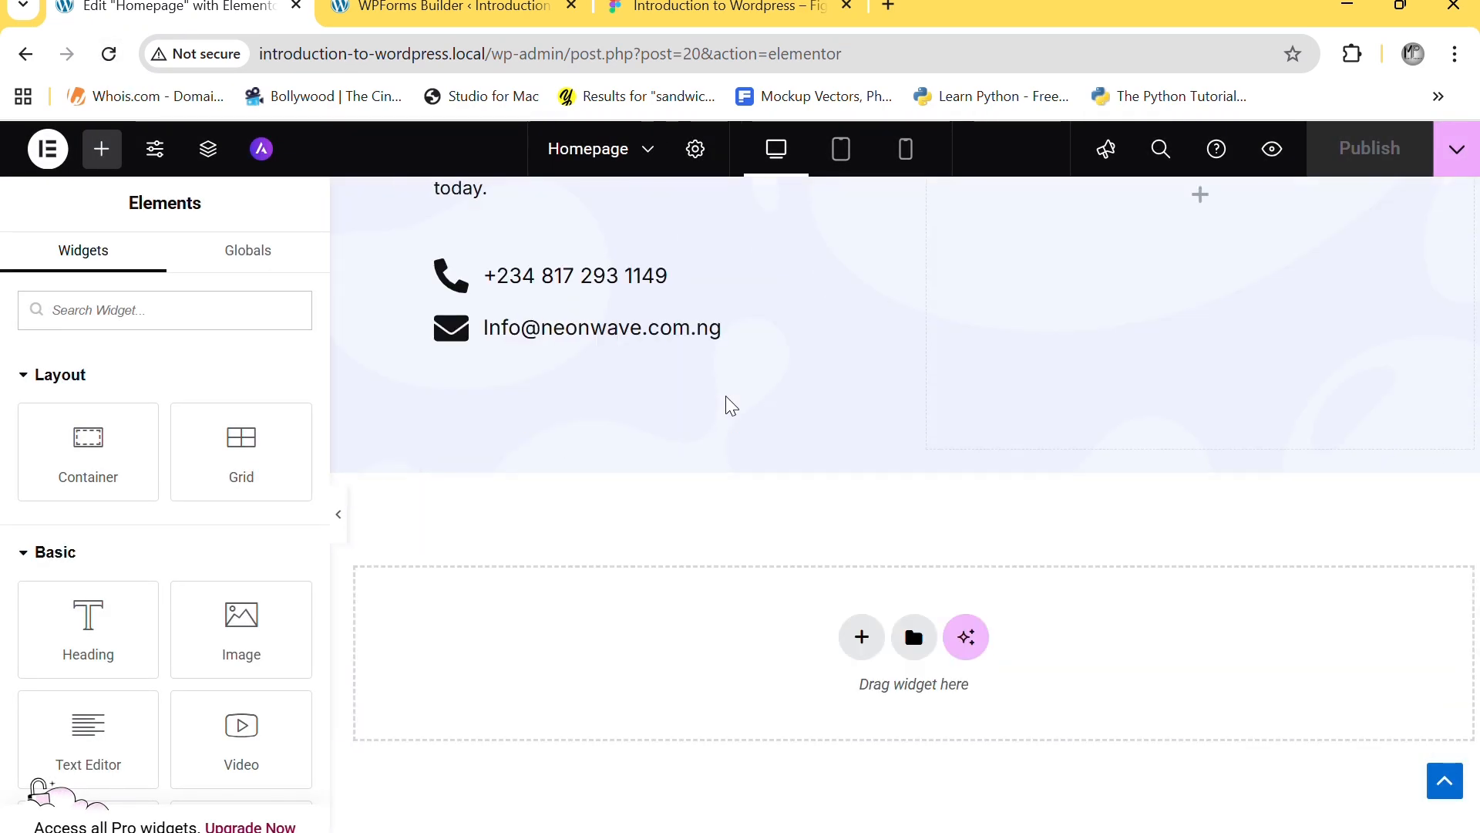
- Add a WPForms widget to the empty container beside the Contact Us text and choose Contact Form as its form
{"action": "left_click", "coordinate": [168, 304]}
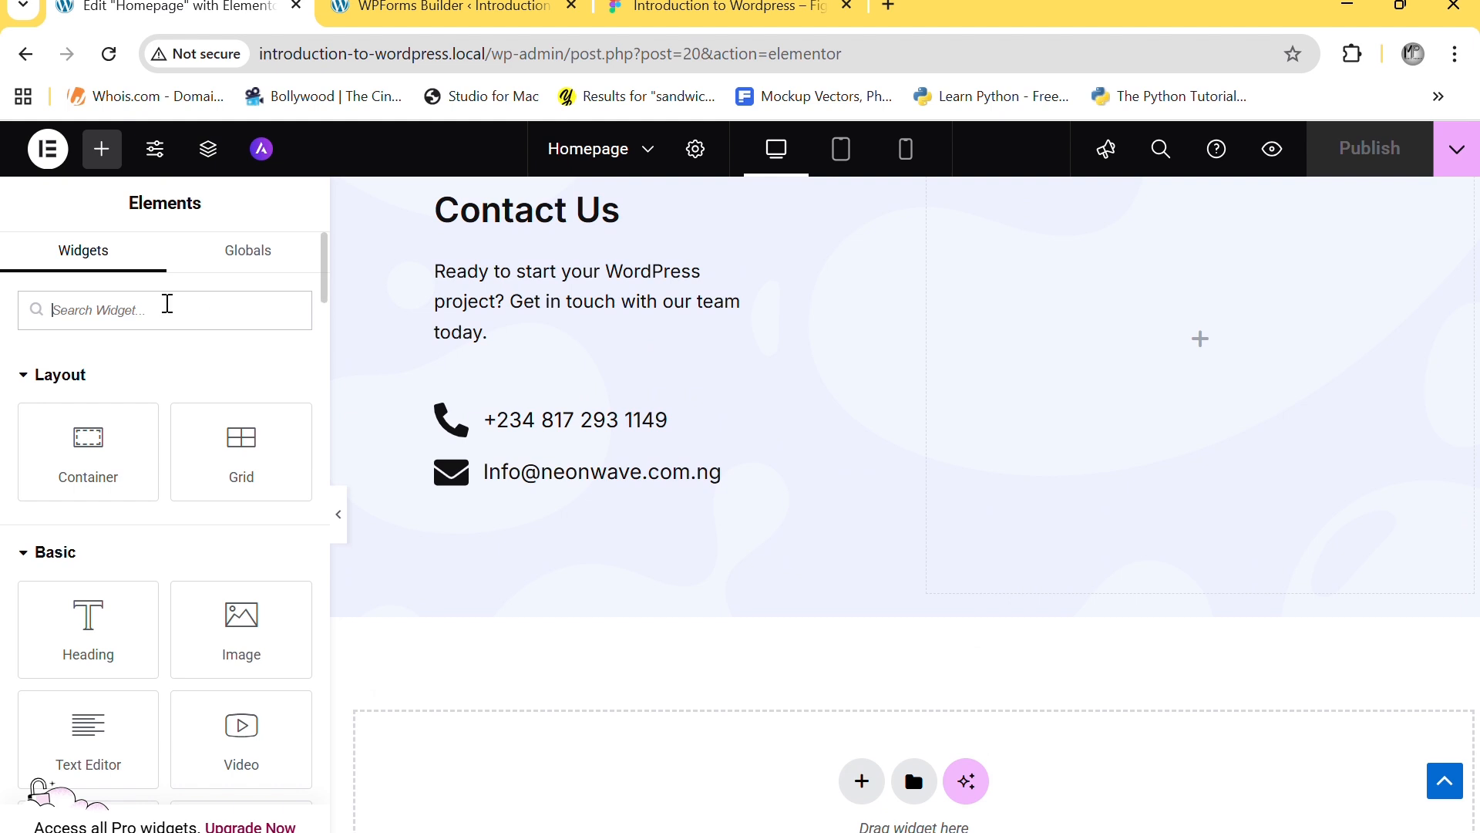
{"action": "type", "text": "wpf"}
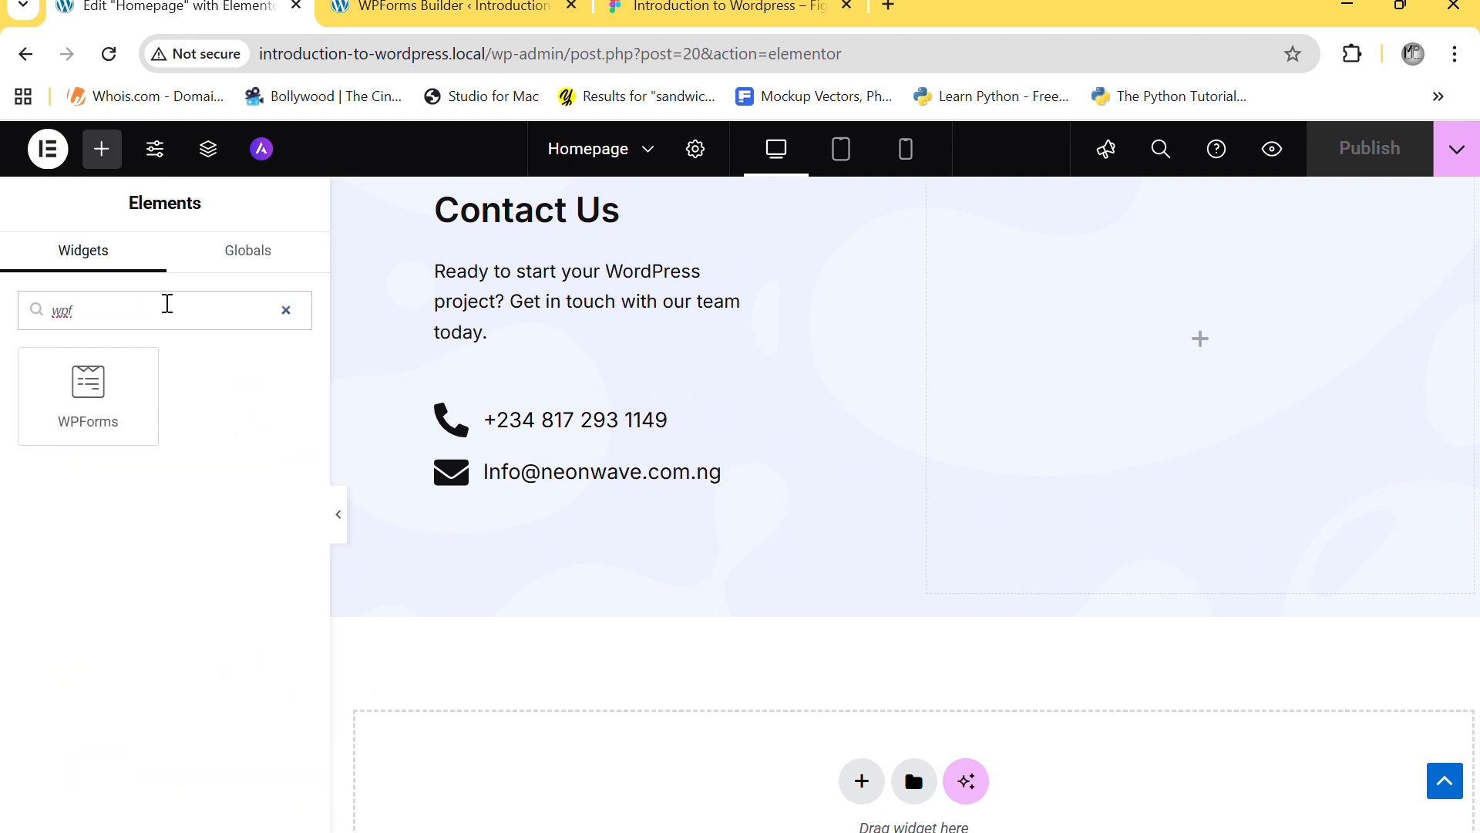
{"action": "scroll", "coordinate": [831, 354], "scroll_direction": "up", "scroll_amount": 2}
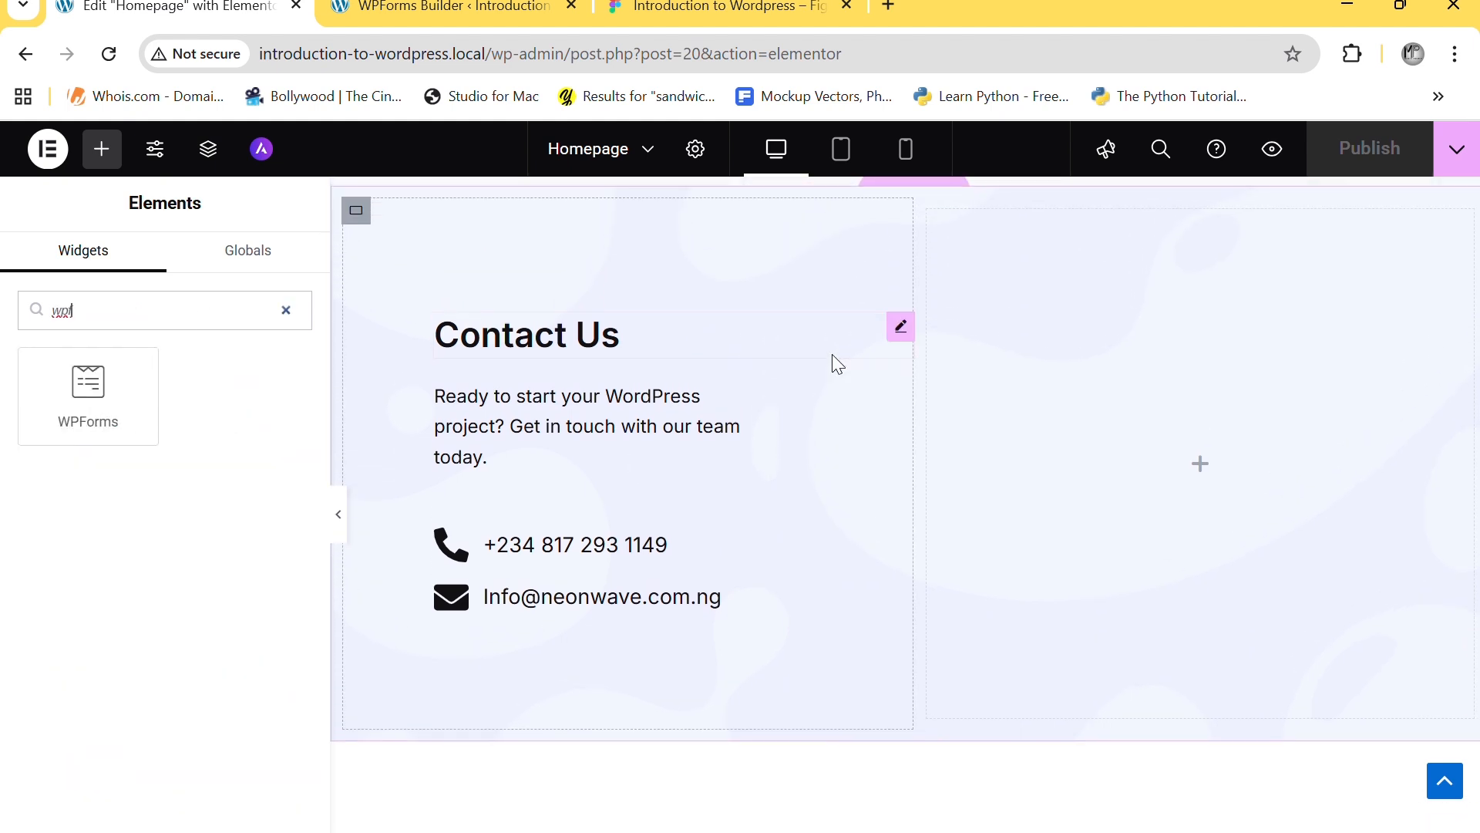
{"action": "left_click_drag", "start_coordinate": [78, 414], "coordinate": [1052, 445]}
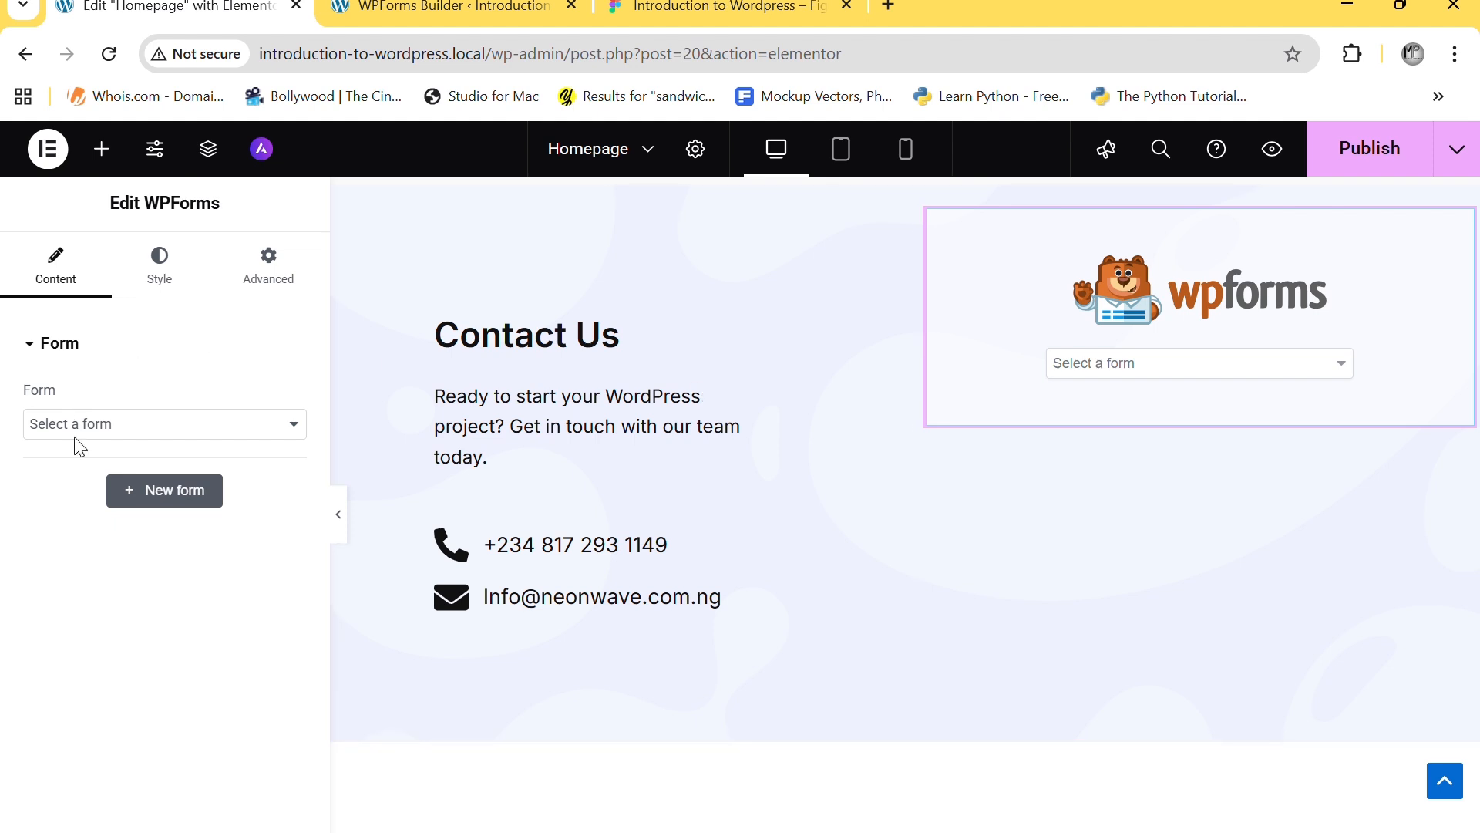
{"action": "left_click", "coordinate": [119, 438]}
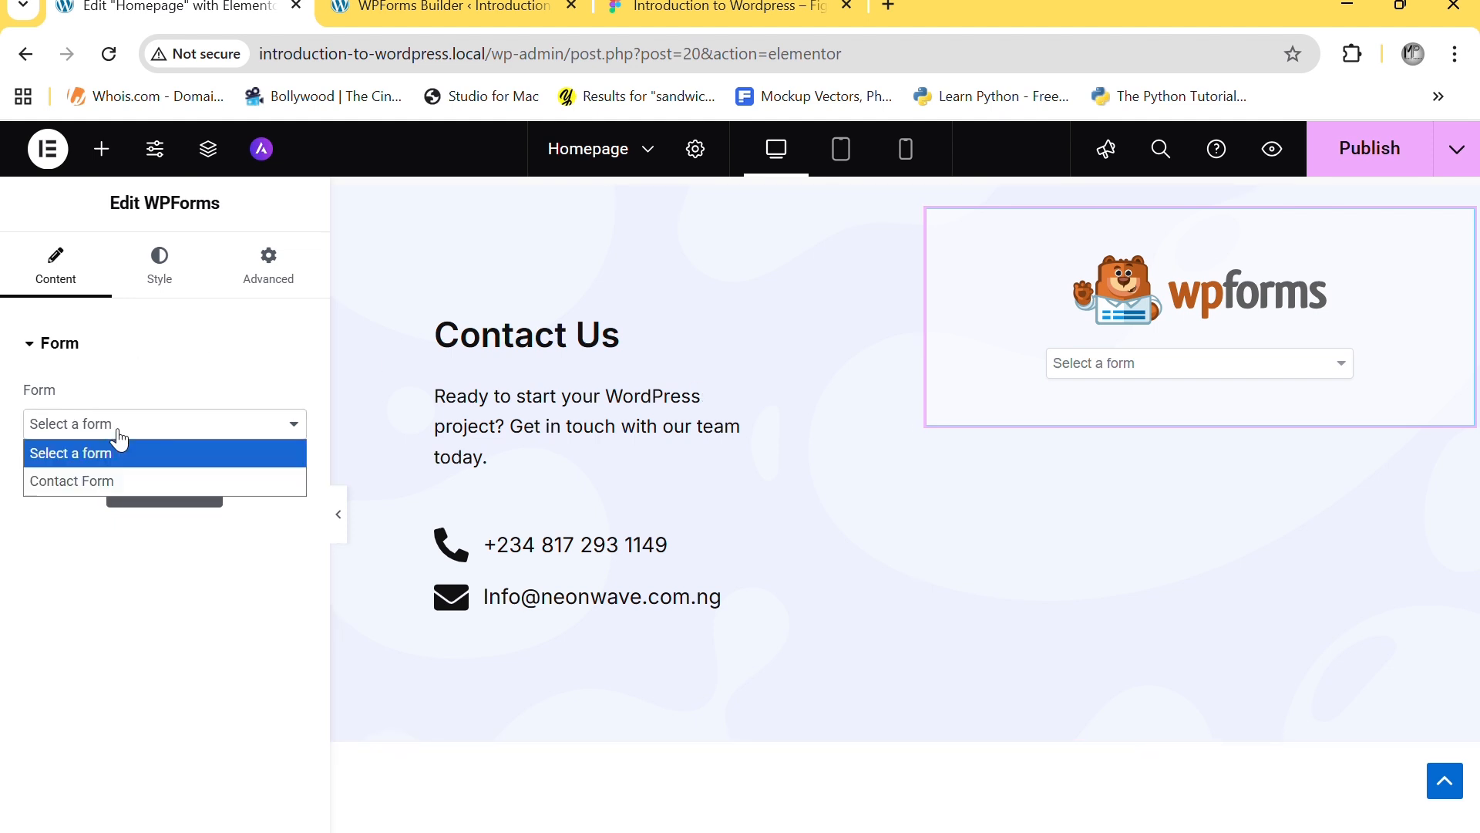
{"action": "left_click", "coordinate": [108, 479]}
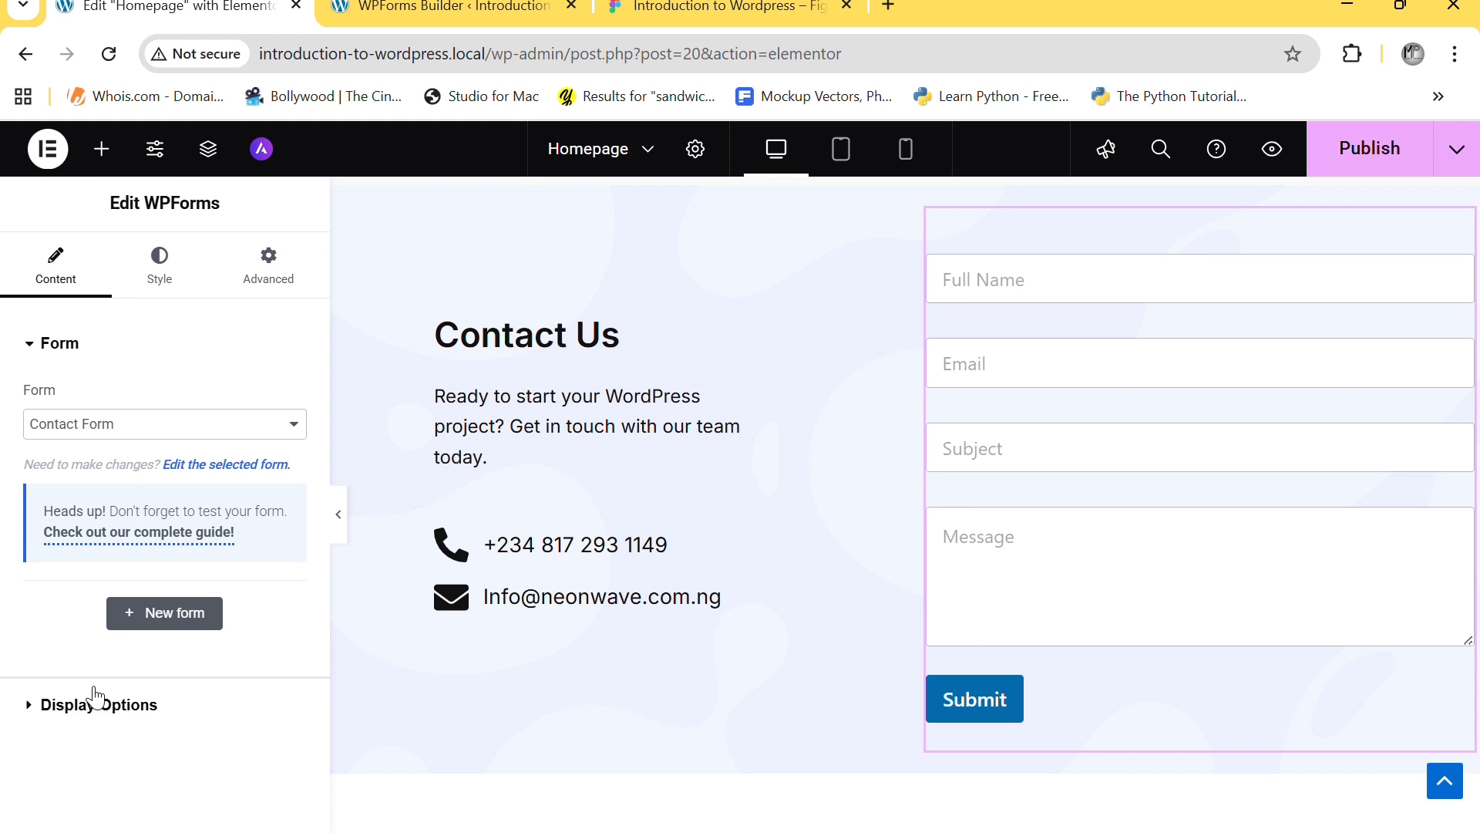
- Try showing the form name above the contact form, and hide it again
{"action": "left_click", "coordinate": [337, 650]}
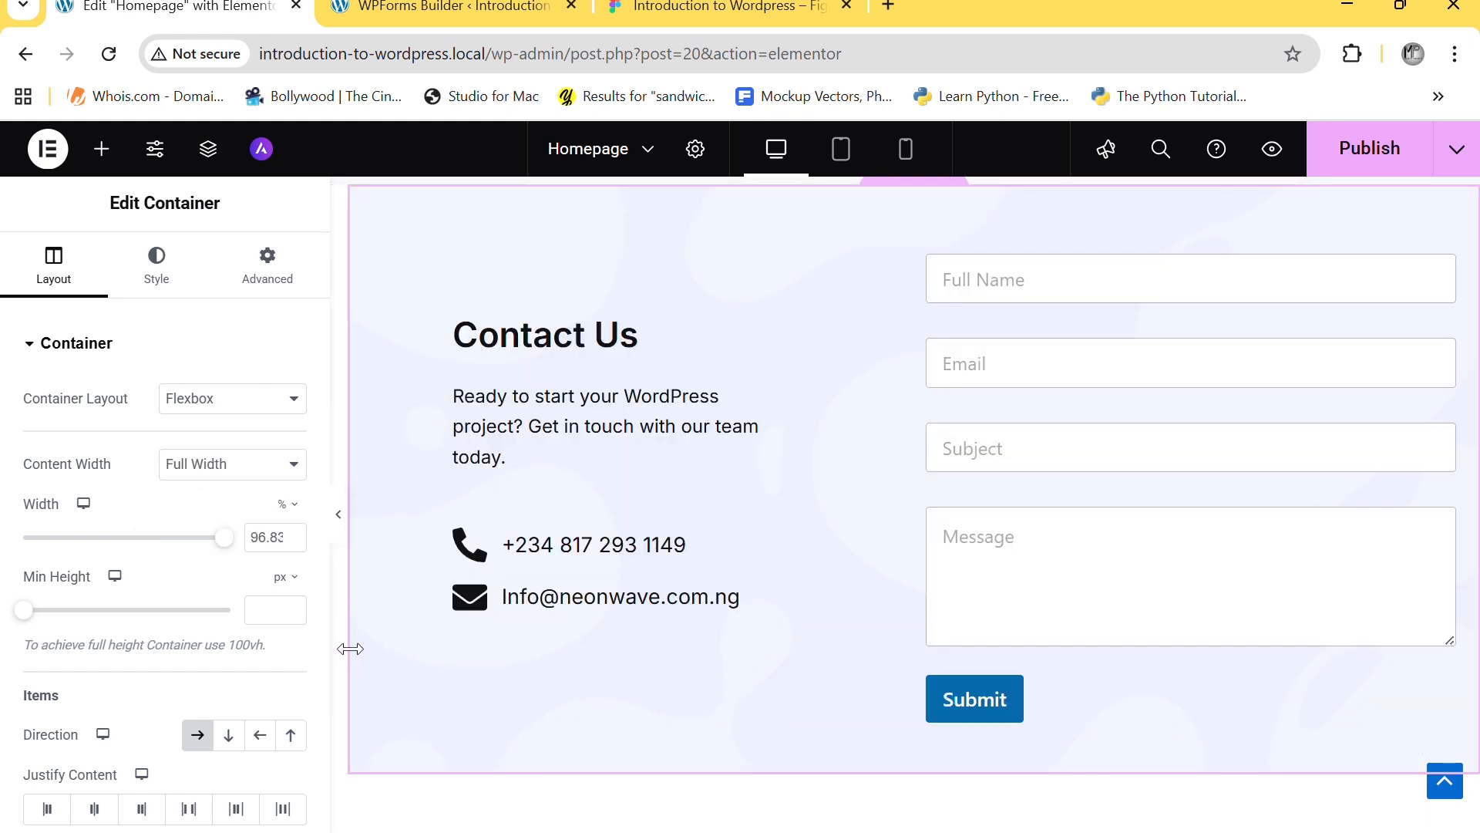
{"action": "key", "text": "ctrl+z"}
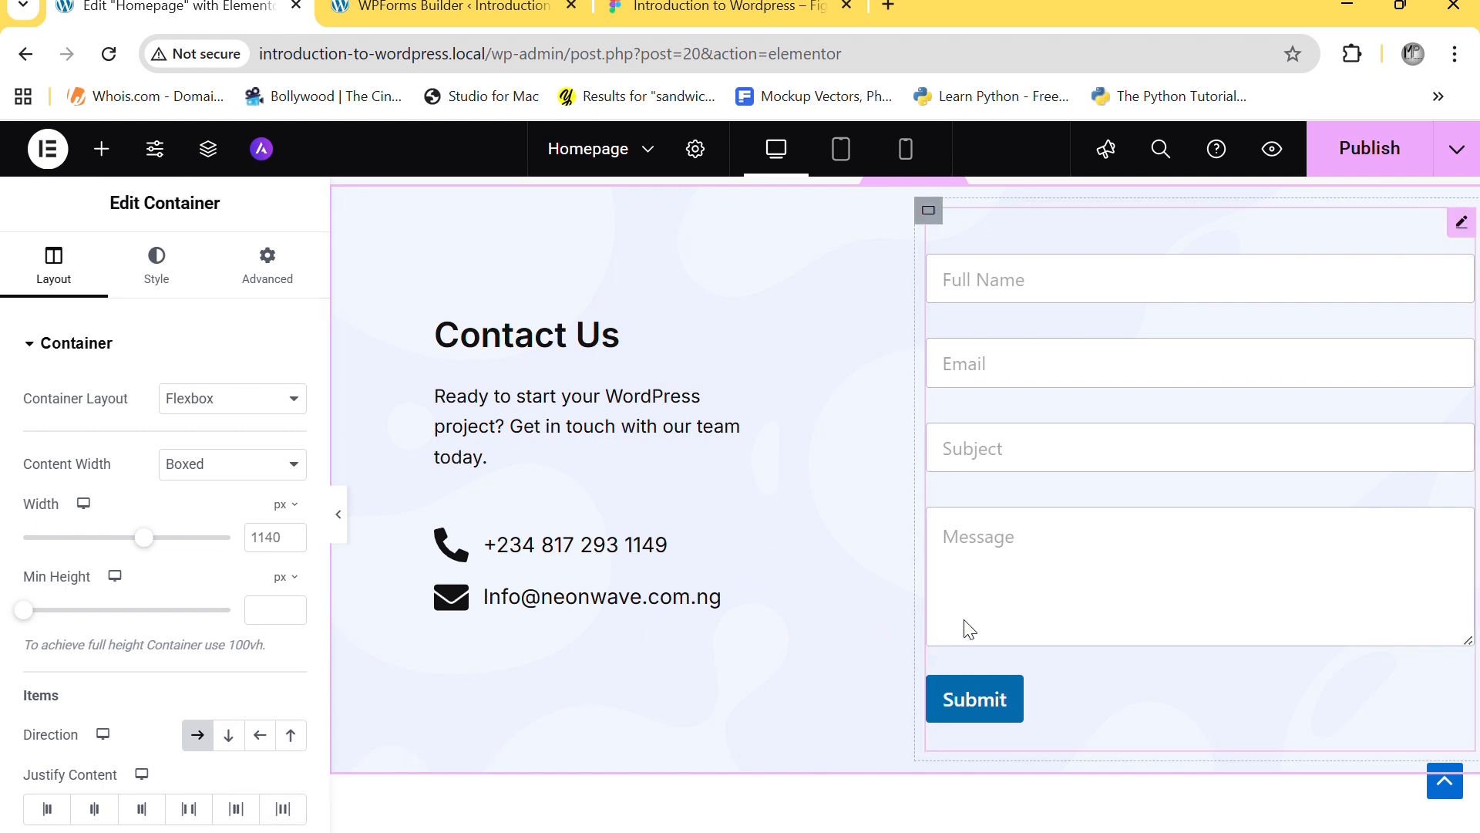
{"action": "left_click", "coordinate": [1114, 584]}
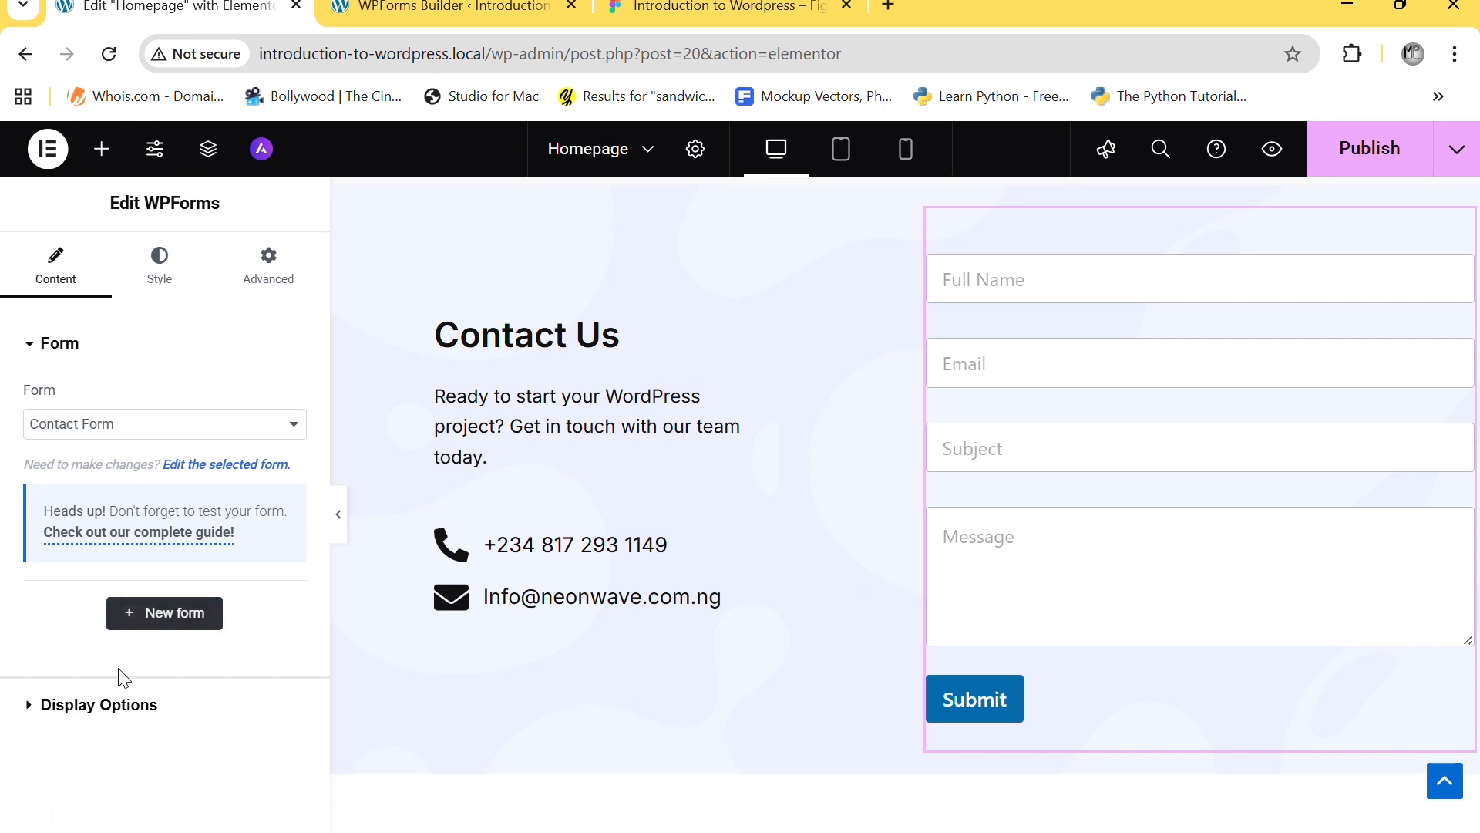
{"action": "left_click", "coordinate": [87, 706]}
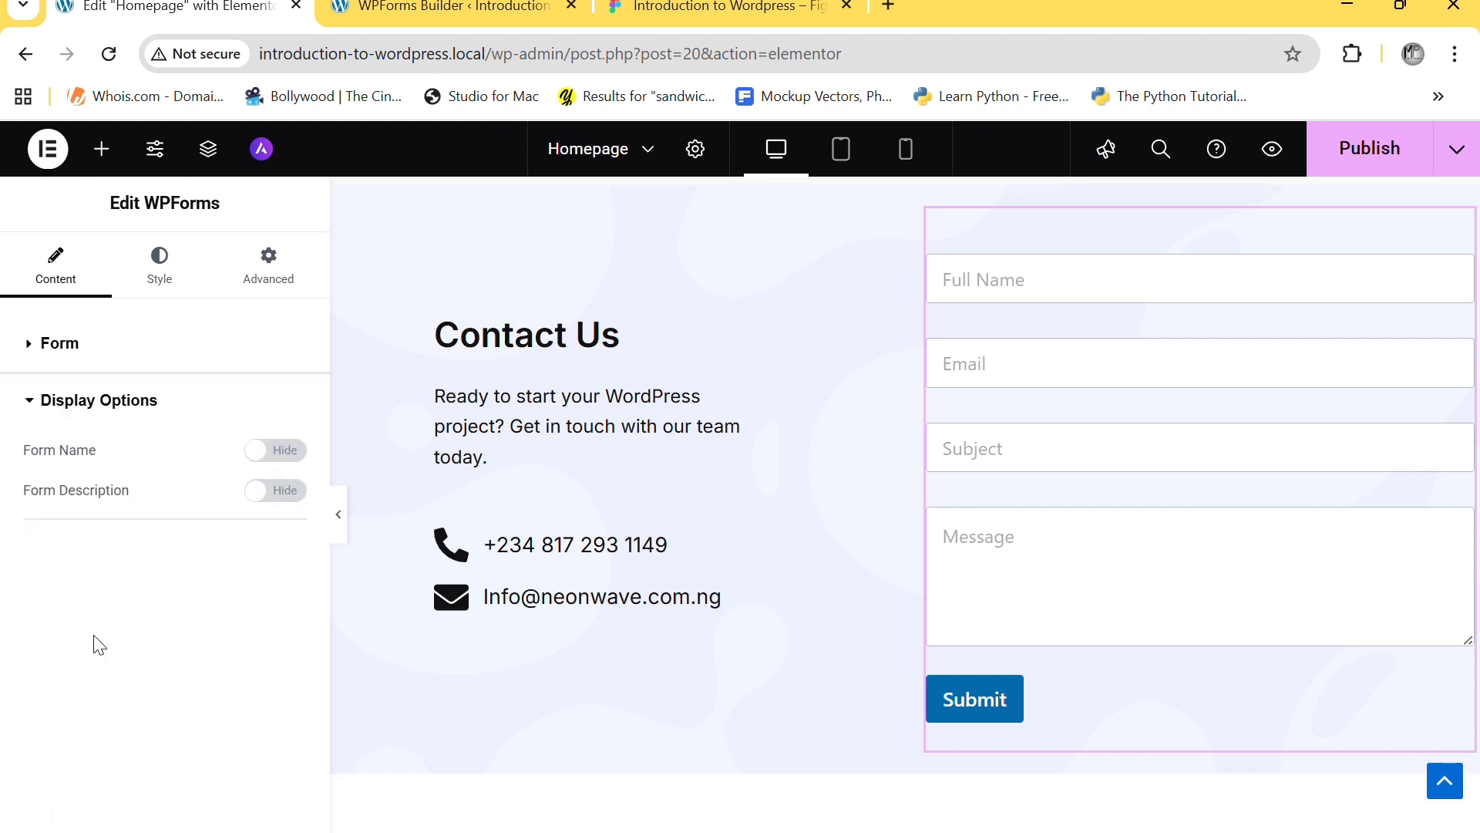
{"action": "left_click", "coordinate": [276, 453]}
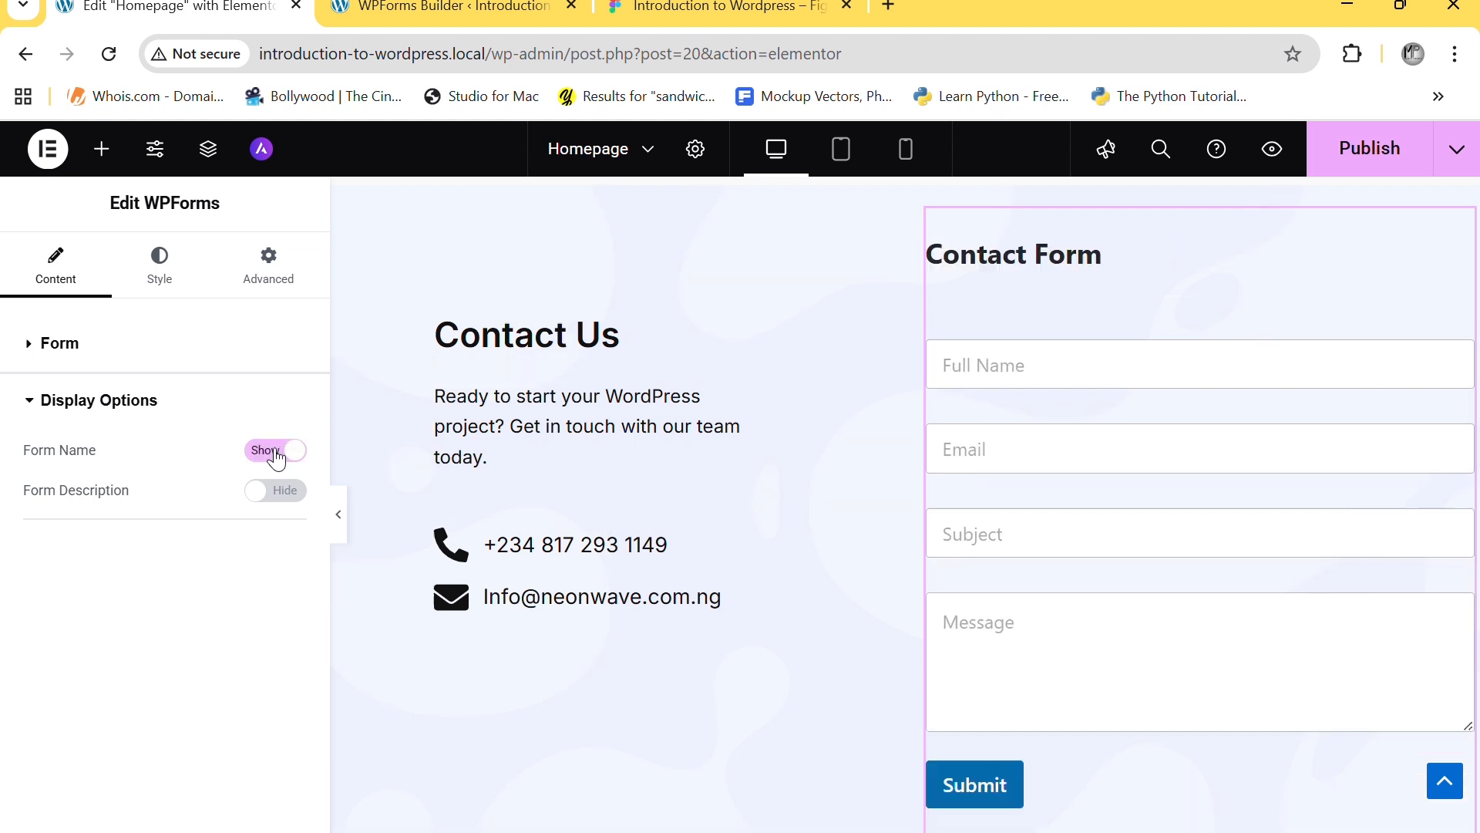
{"action": "left_click", "coordinate": [278, 453]}
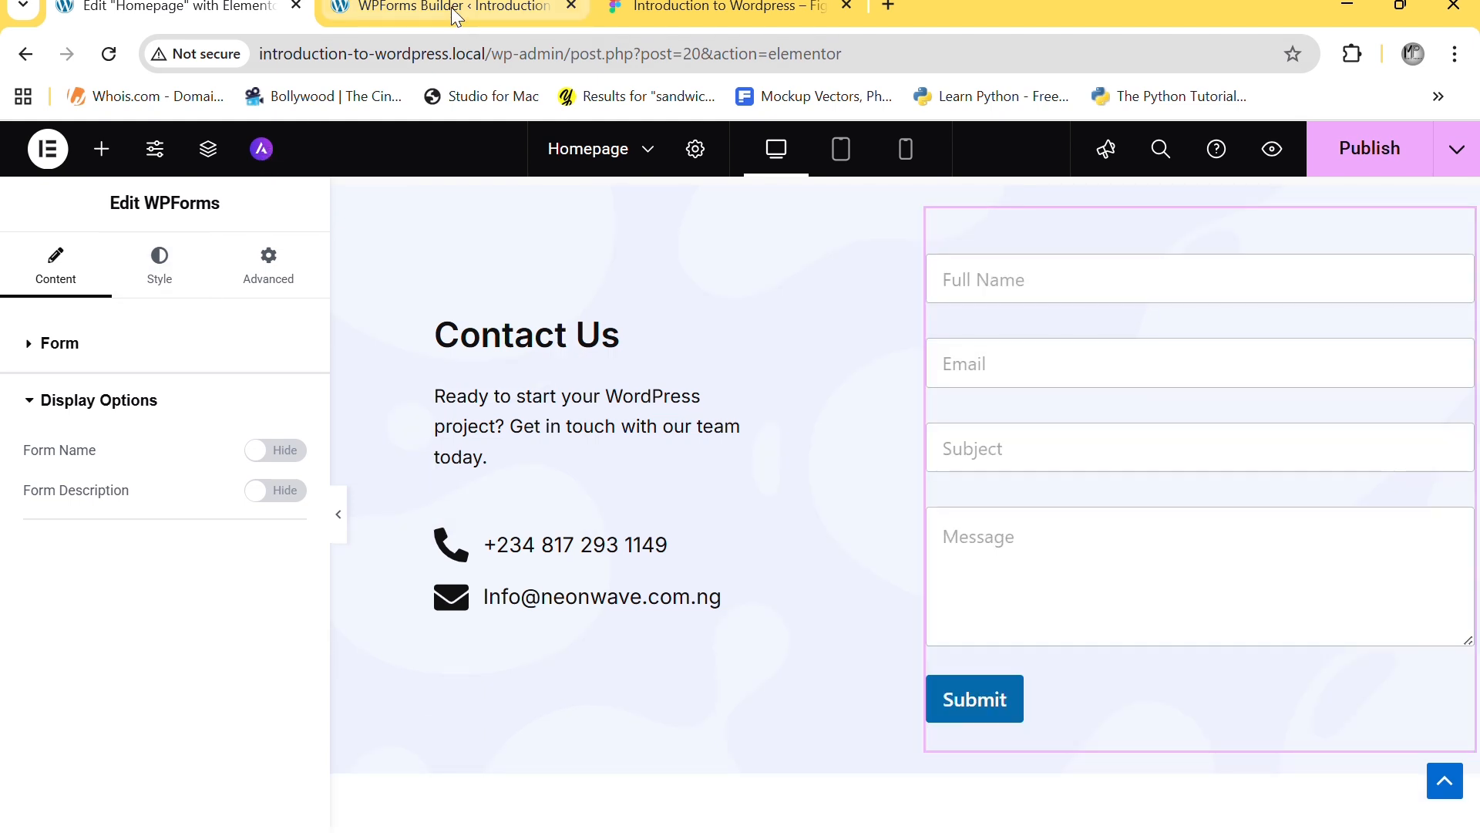
- Close the WPForms Builder page, check the Contact Us form in the Figma design and return to the Elementor editor
{"action": "left_click", "coordinate": [571, 8]}
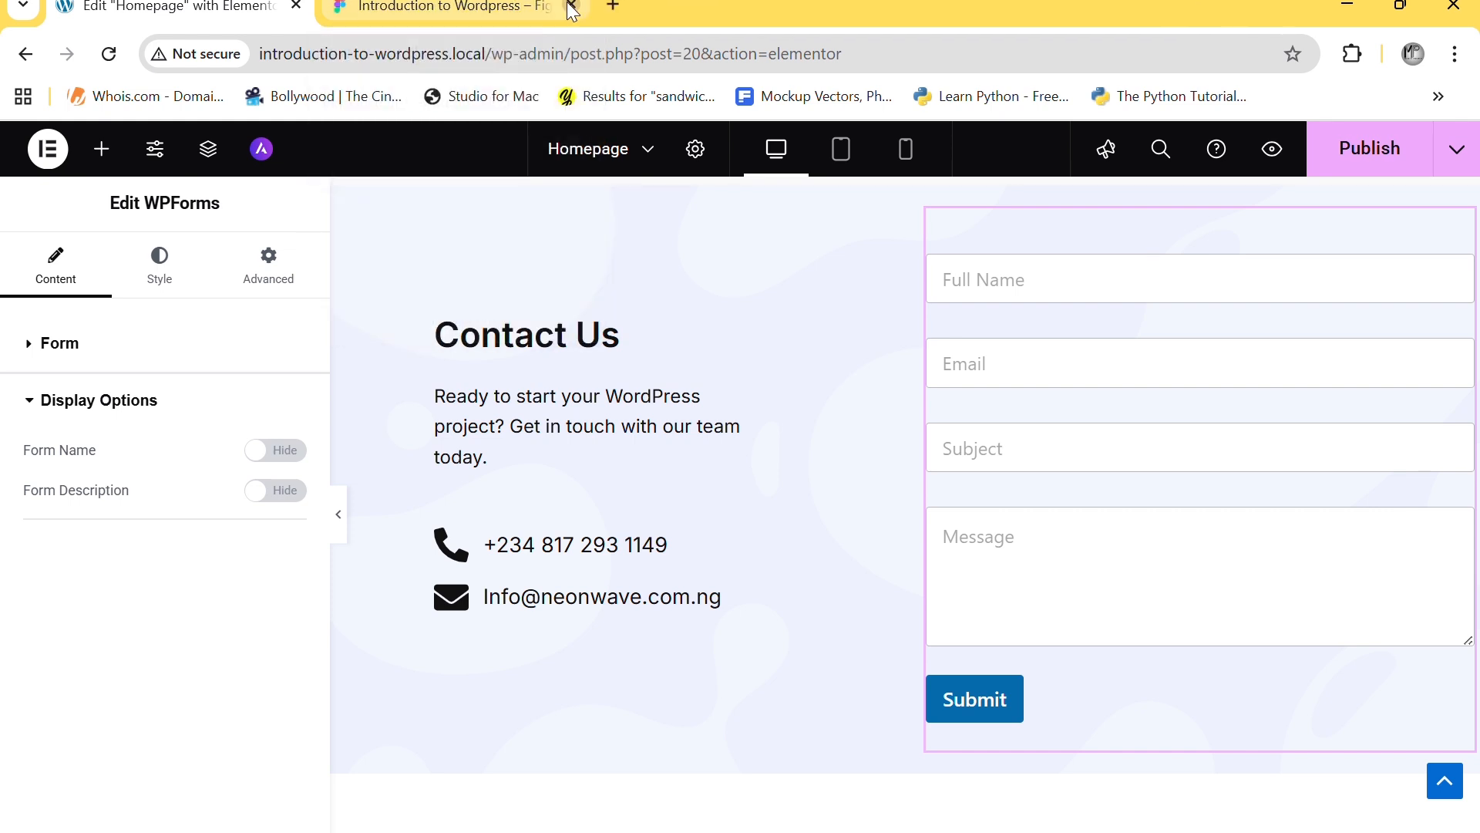
{"action": "left_click", "coordinate": [442, 8]}
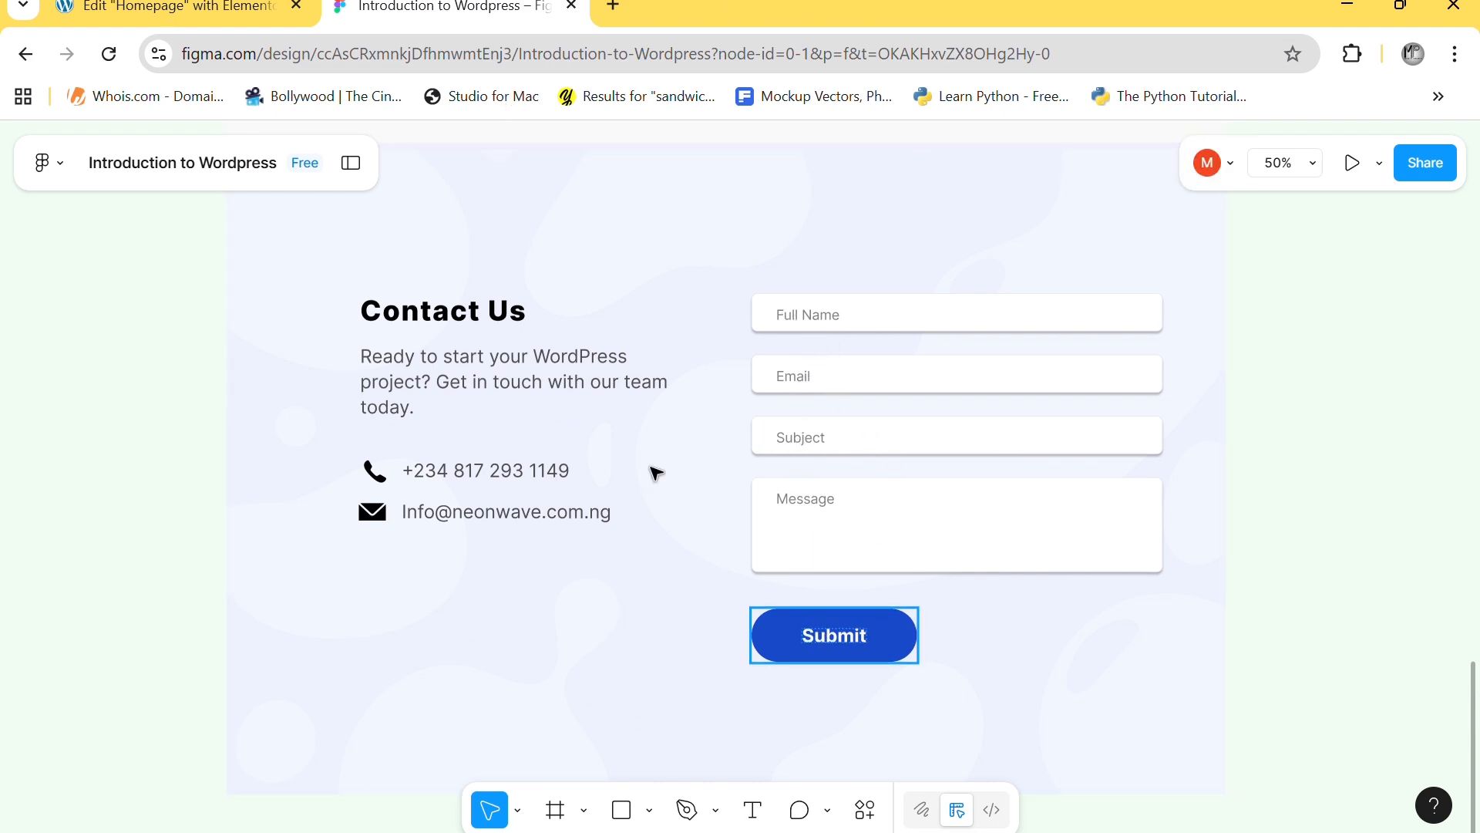
{"action": "left_click", "coordinate": [165, 7]}
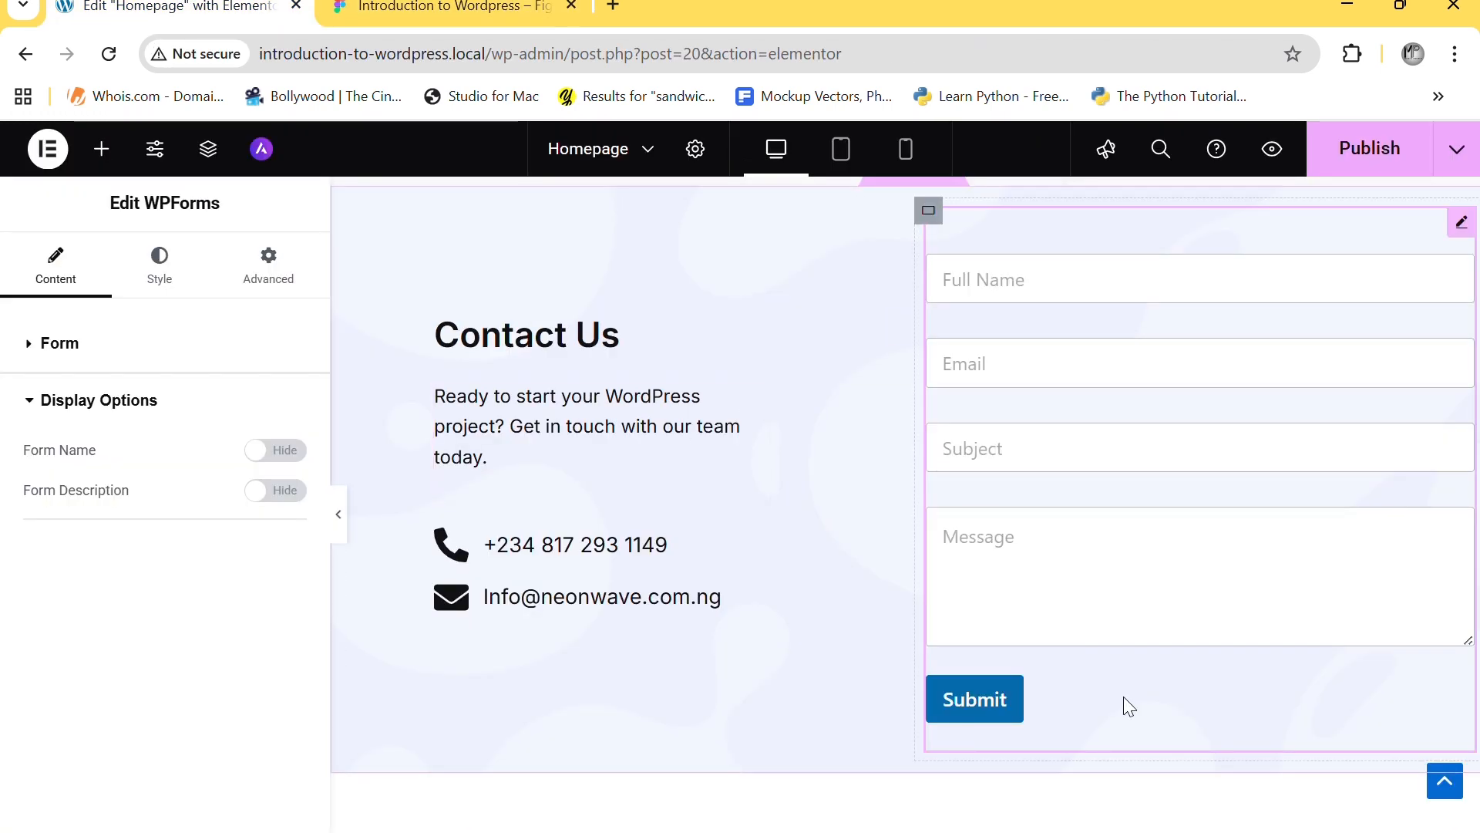
- Examine the theme choices and field style settings available for the contact form widget
{"action": "left_click", "coordinate": [154, 266]}
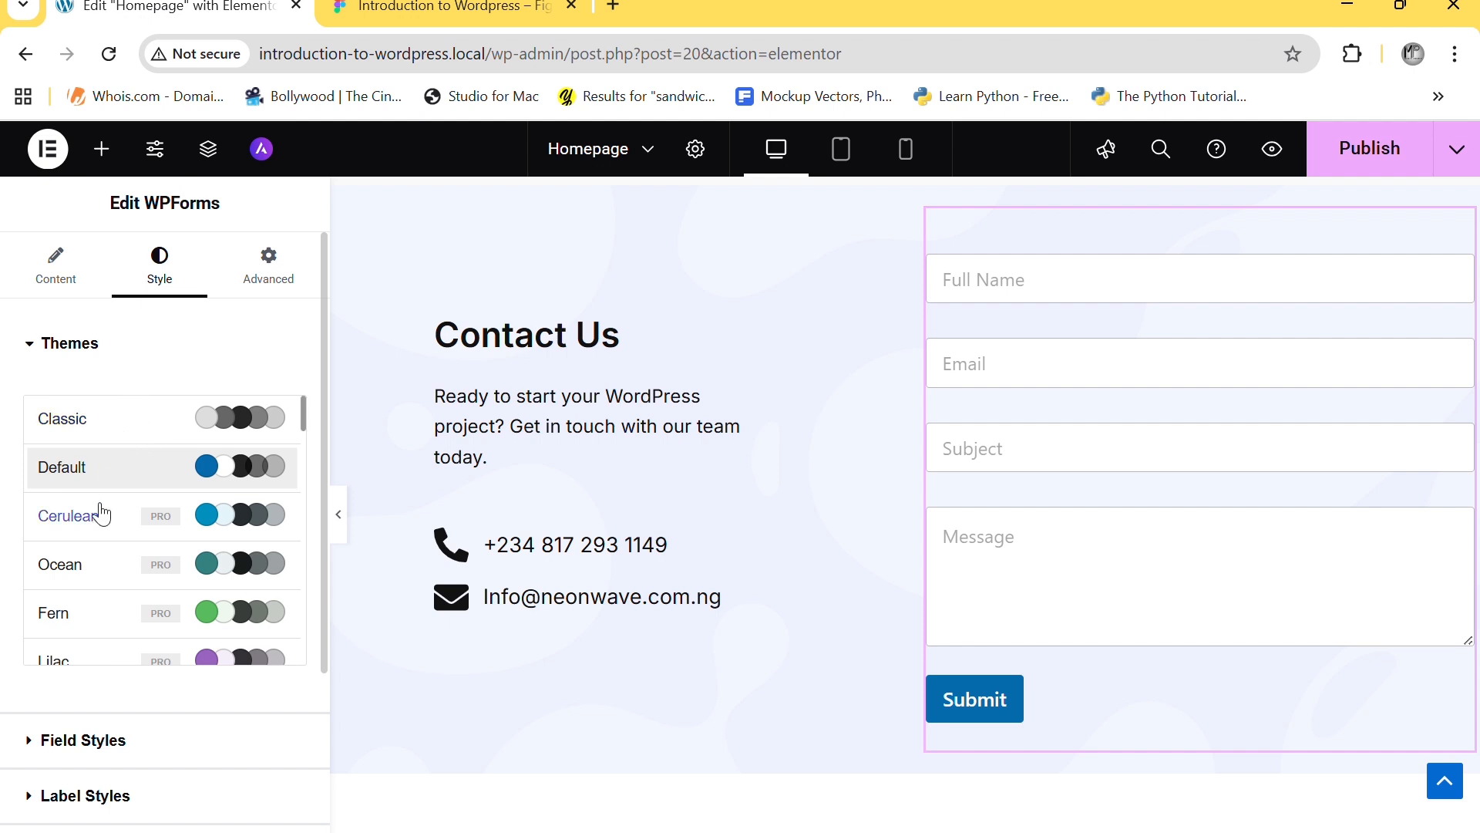
{"action": "scroll", "coordinate": [104, 545], "scroll_direction": "down", "scroll_amount": 5}
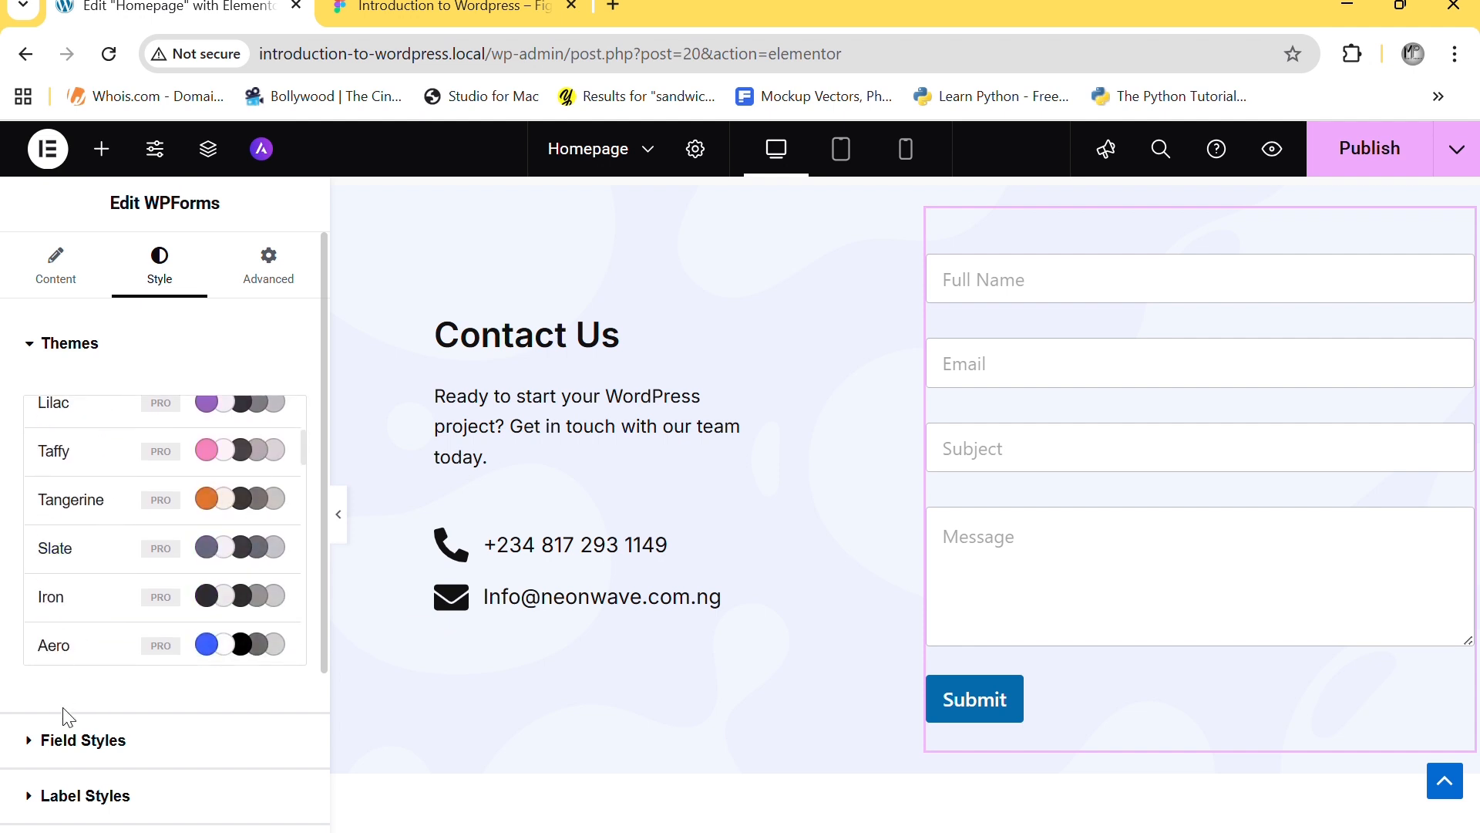
{"action": "scroll", "coordinate": [61, 725], "scroll_direction": "down", "scroll_amount": 3}
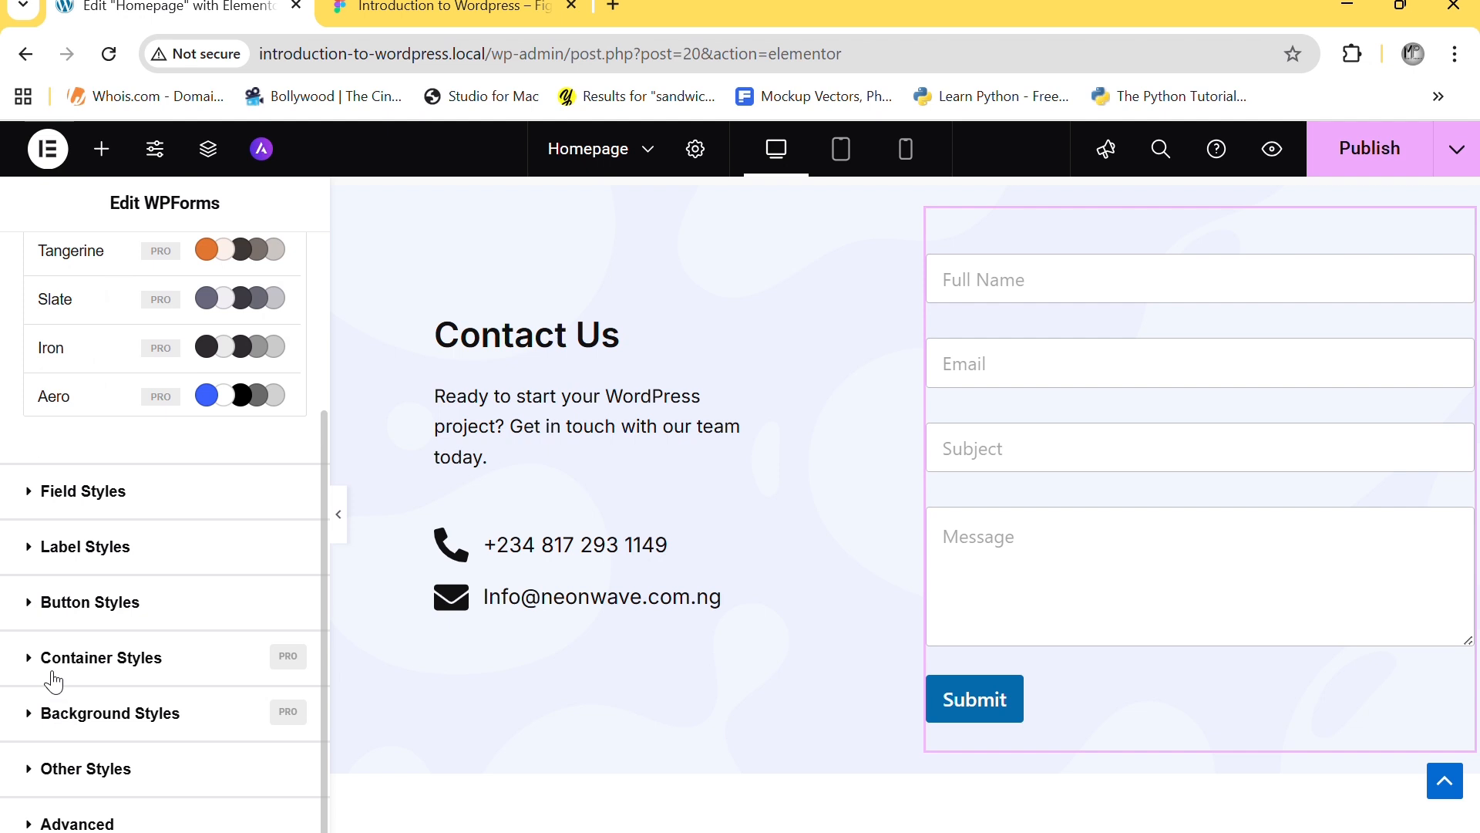
{"action": "left_click", "coordinate": [48, 491]}
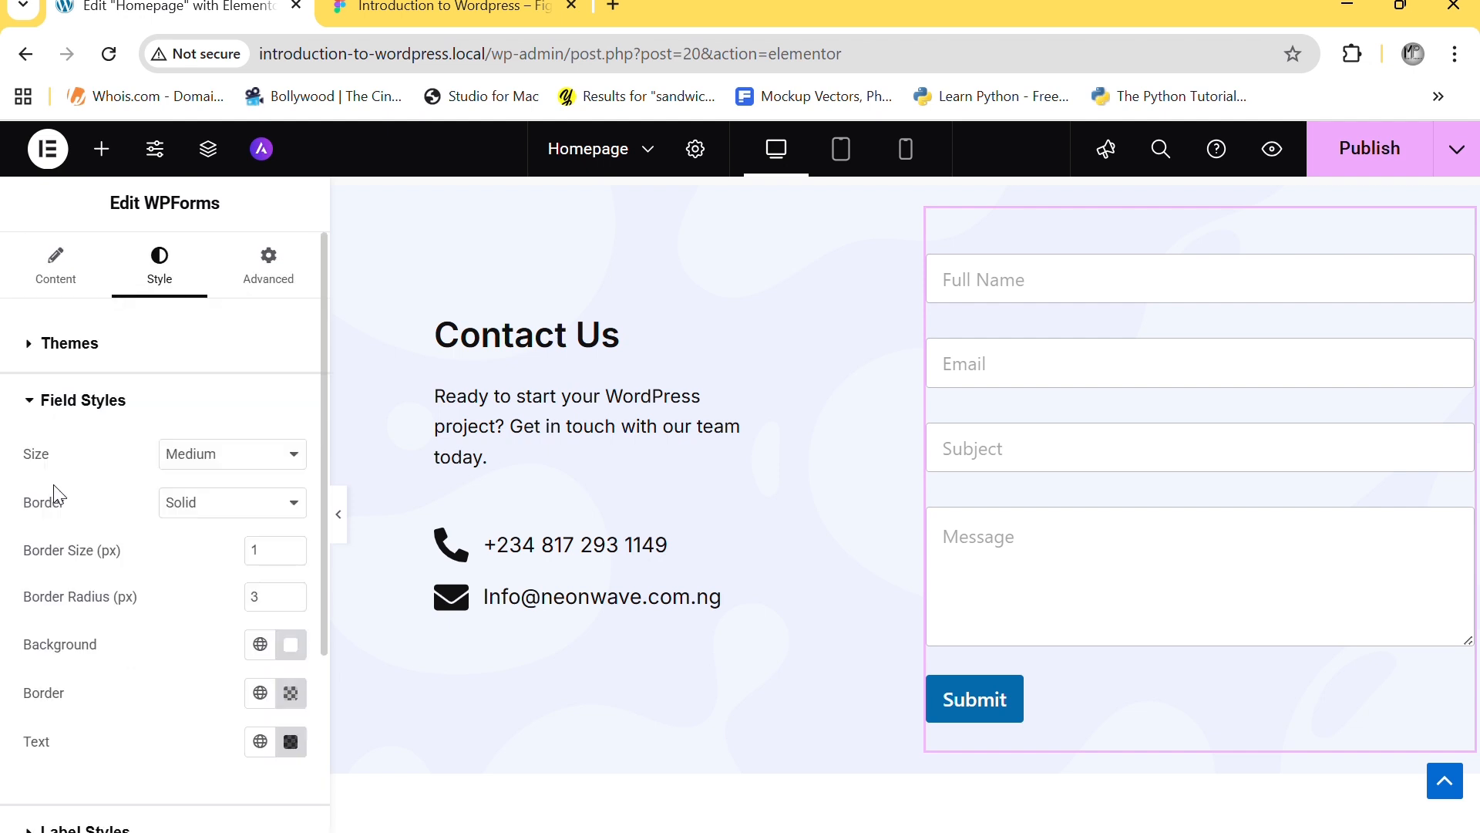
{"action": "scroll", "coordinate": [96, 591], "scroll_direction": "down", "scroll_amount": 3}
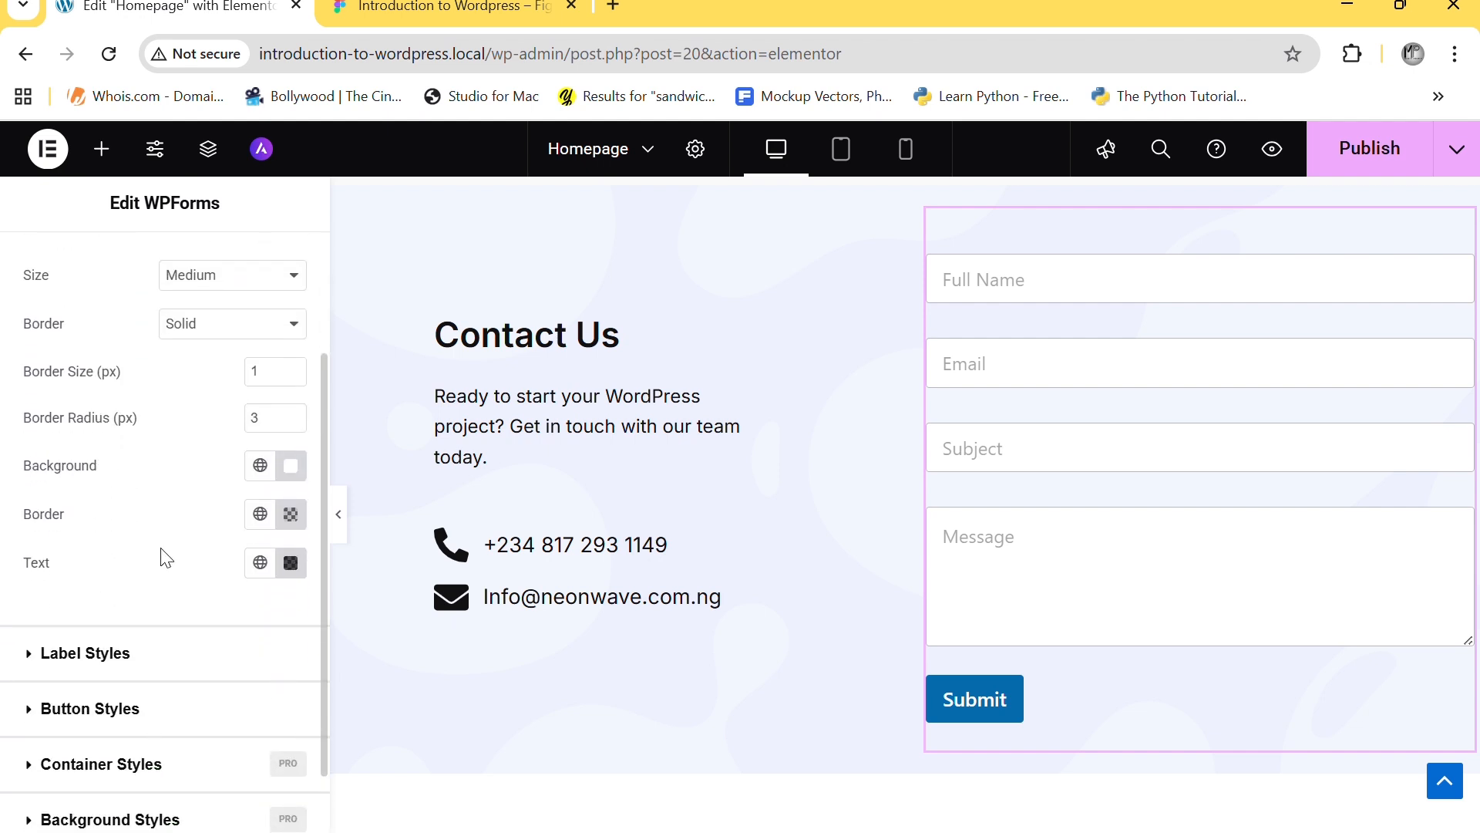
{"action": "scroll", "coordinate": [168, 522], "scroll_direction": "up", "scroll_amount": 1}
{"action": "scroll", "coordinate": [168, 522], "scroll_direction": "up", "scroll_amount": 1}
{"action": "scroll", "coordinate": [165, 519], "scroll_direction": "down", "scroll_amount": 4}
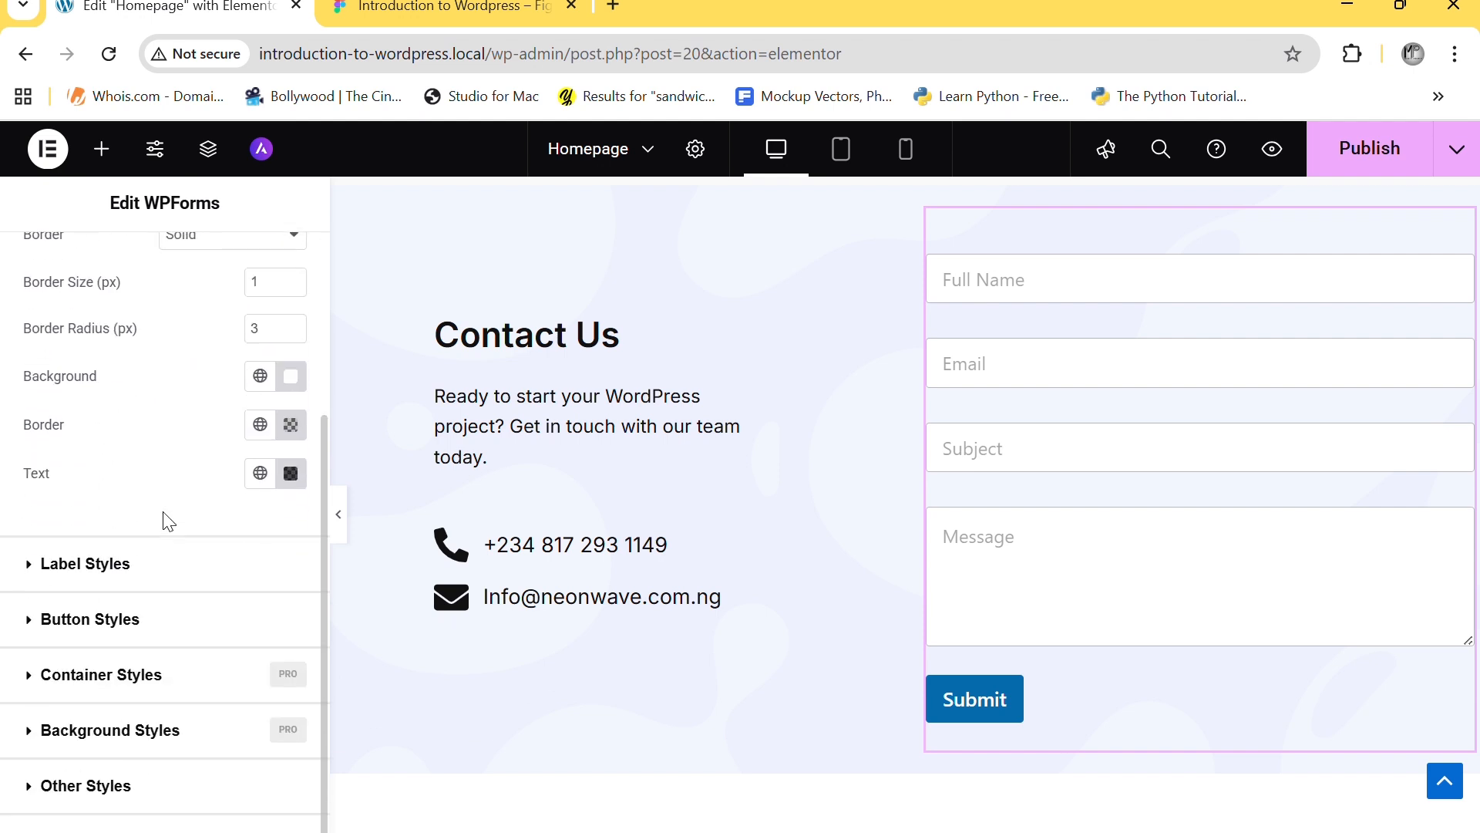
- Set the Submit button's size to Large and its border style to Solid
{"action": "left_click", "coordinate": [87, 611]}
{"action": "scroll", "coordinate": [85, 614], "scroll_direction": "down", "scroll_amount": 3}
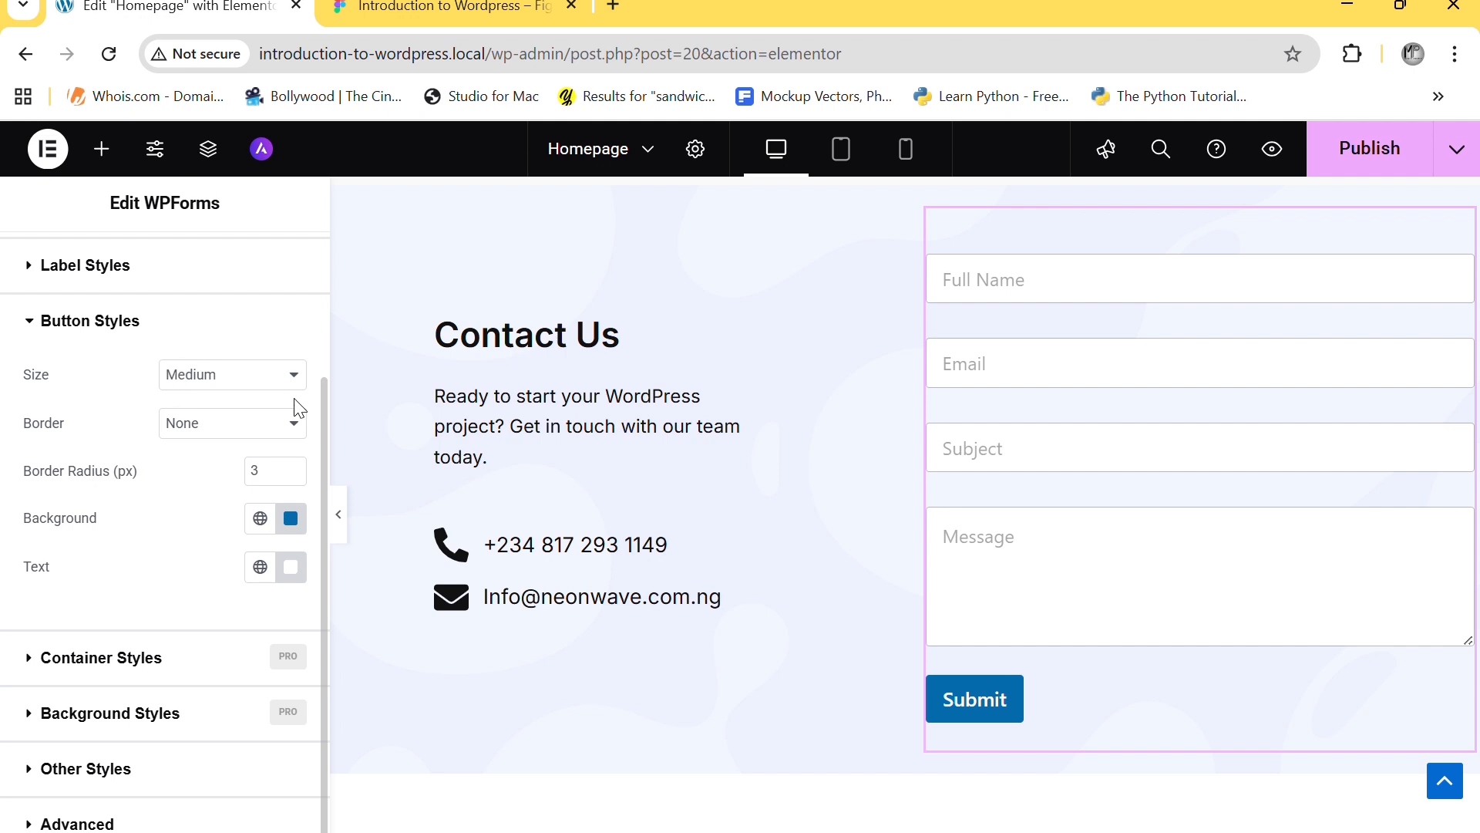
{"action": "left_click", "coordinate": [192, 376]}
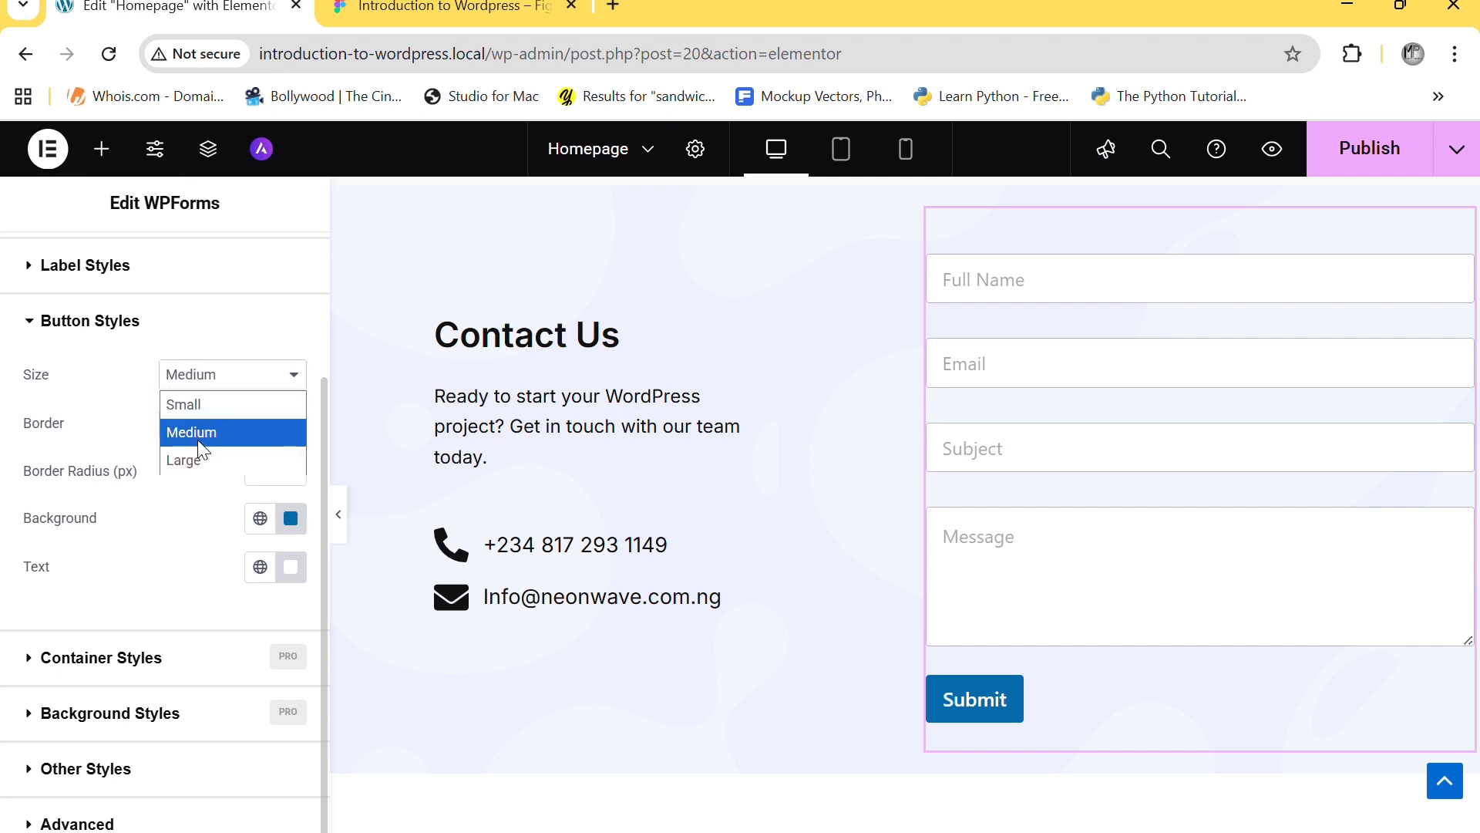
{"action": "left_click", "coordinate": [196, 461]}
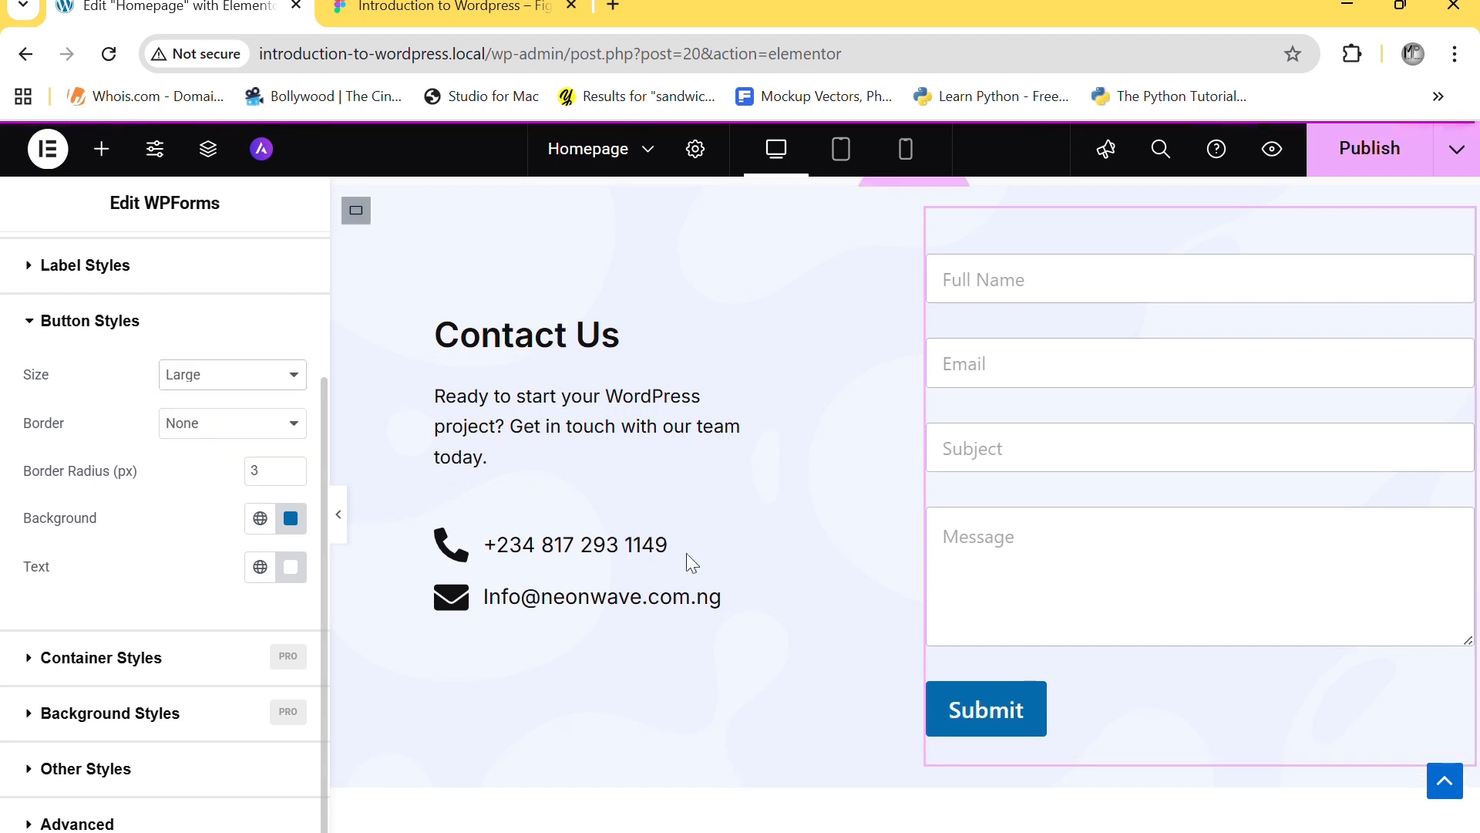
{"action": "left_click", "coordinate": [219, 426]}
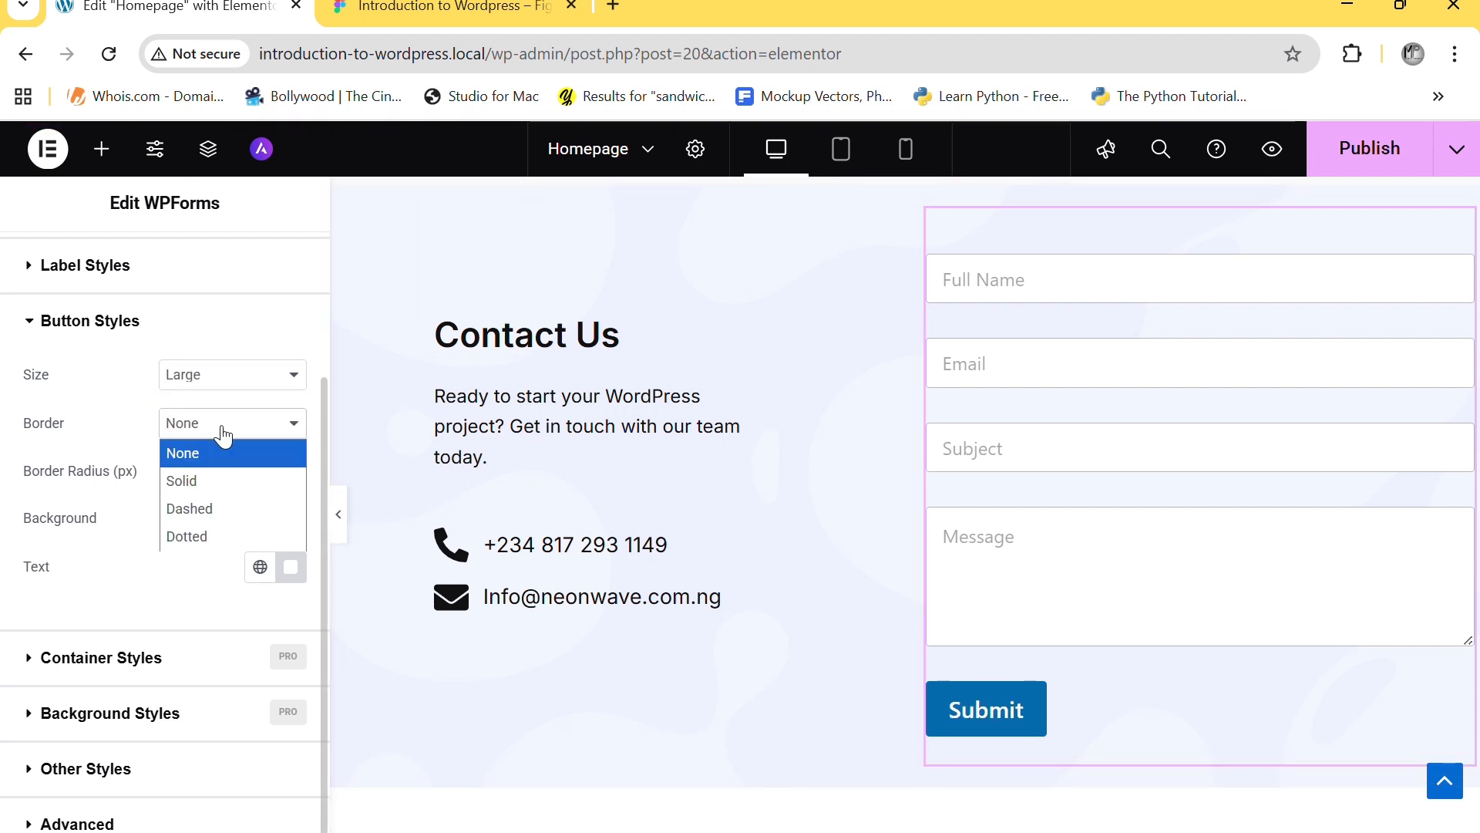
{"action": "left_click", "coordinate": [198, 478]}
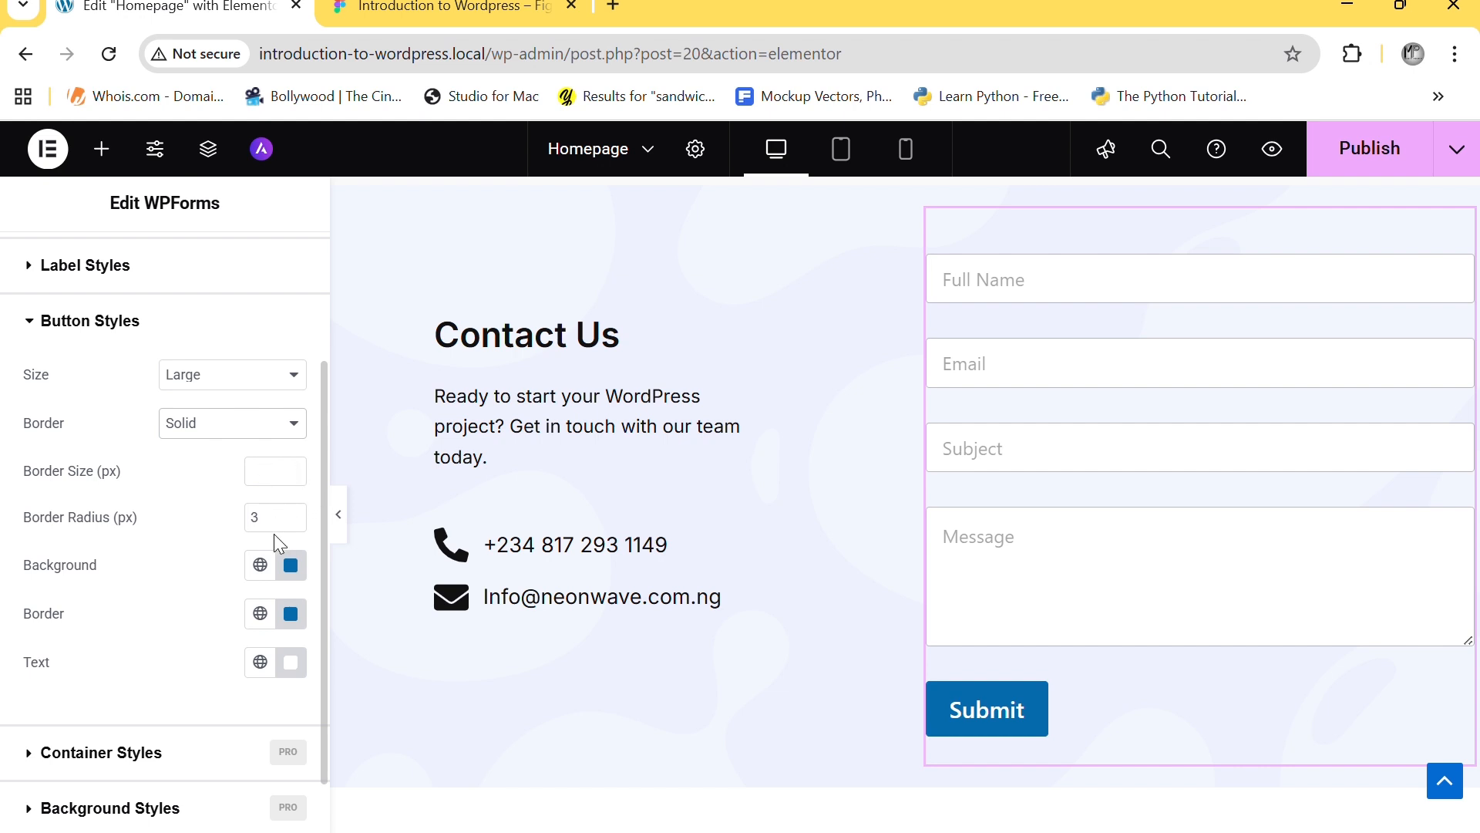
- Set the Submit button's border radius to 30 px
{"action": "type", "text": "20"}
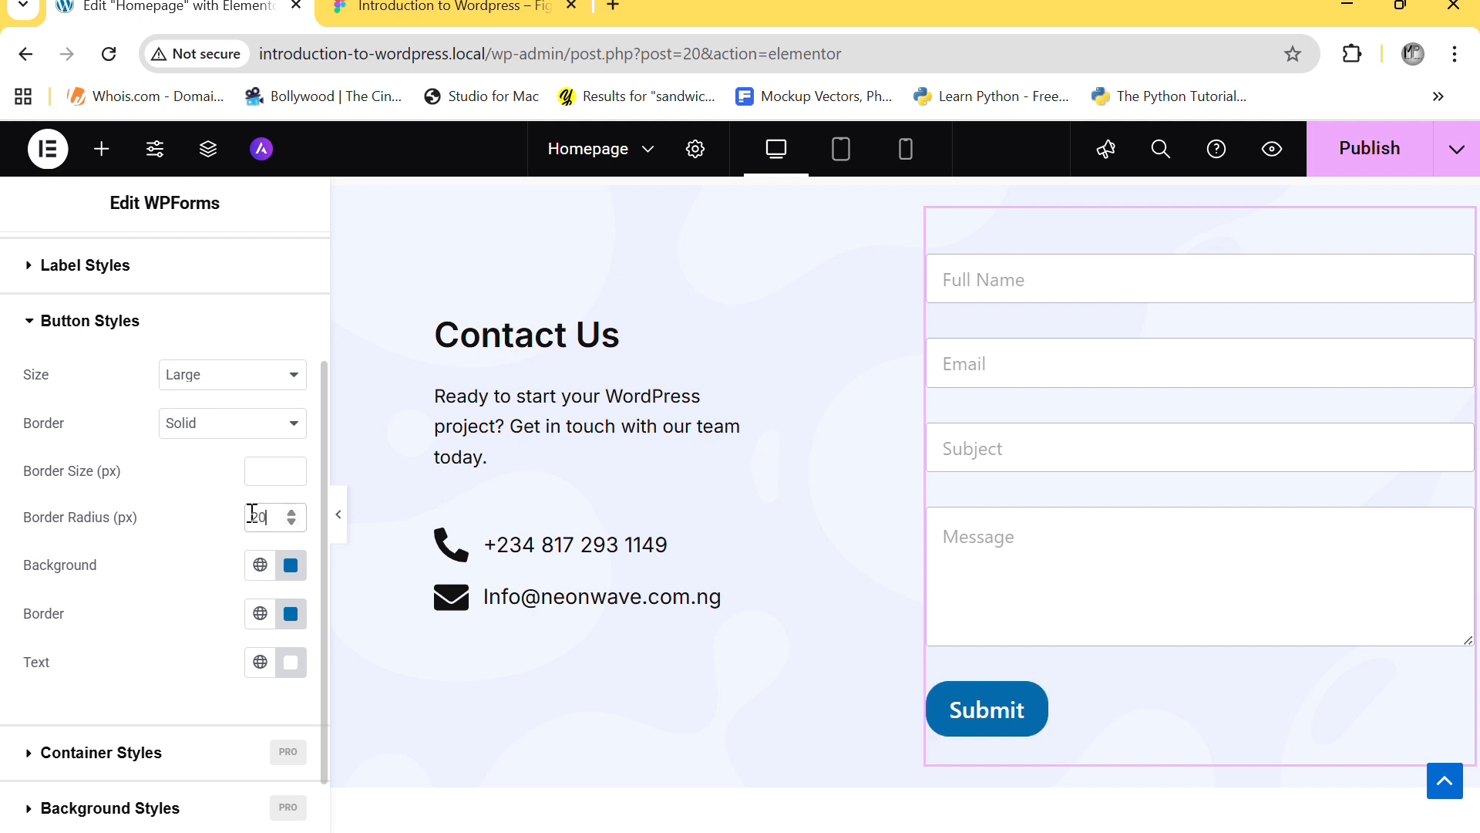
{"action": "double_click", "coordinate": [263, 515]}
{"action": "type", "text": "30"}
- Set the Submit button's border and background colours to the global colour Primary 1
{"action": "left_click", "coordinate": [256, 614]}
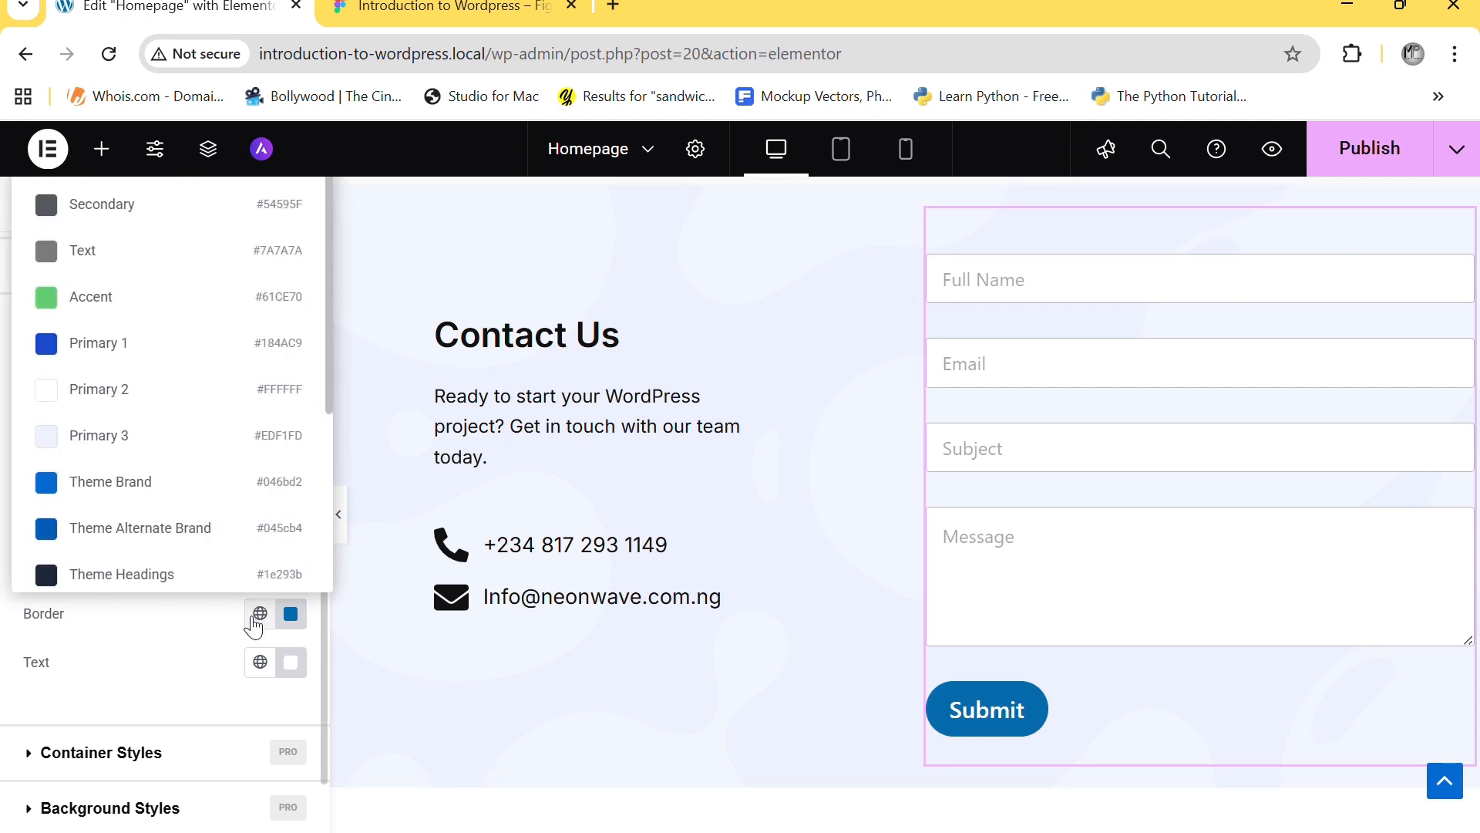
{"action": "left_click", "coordinate": [118, 342]}
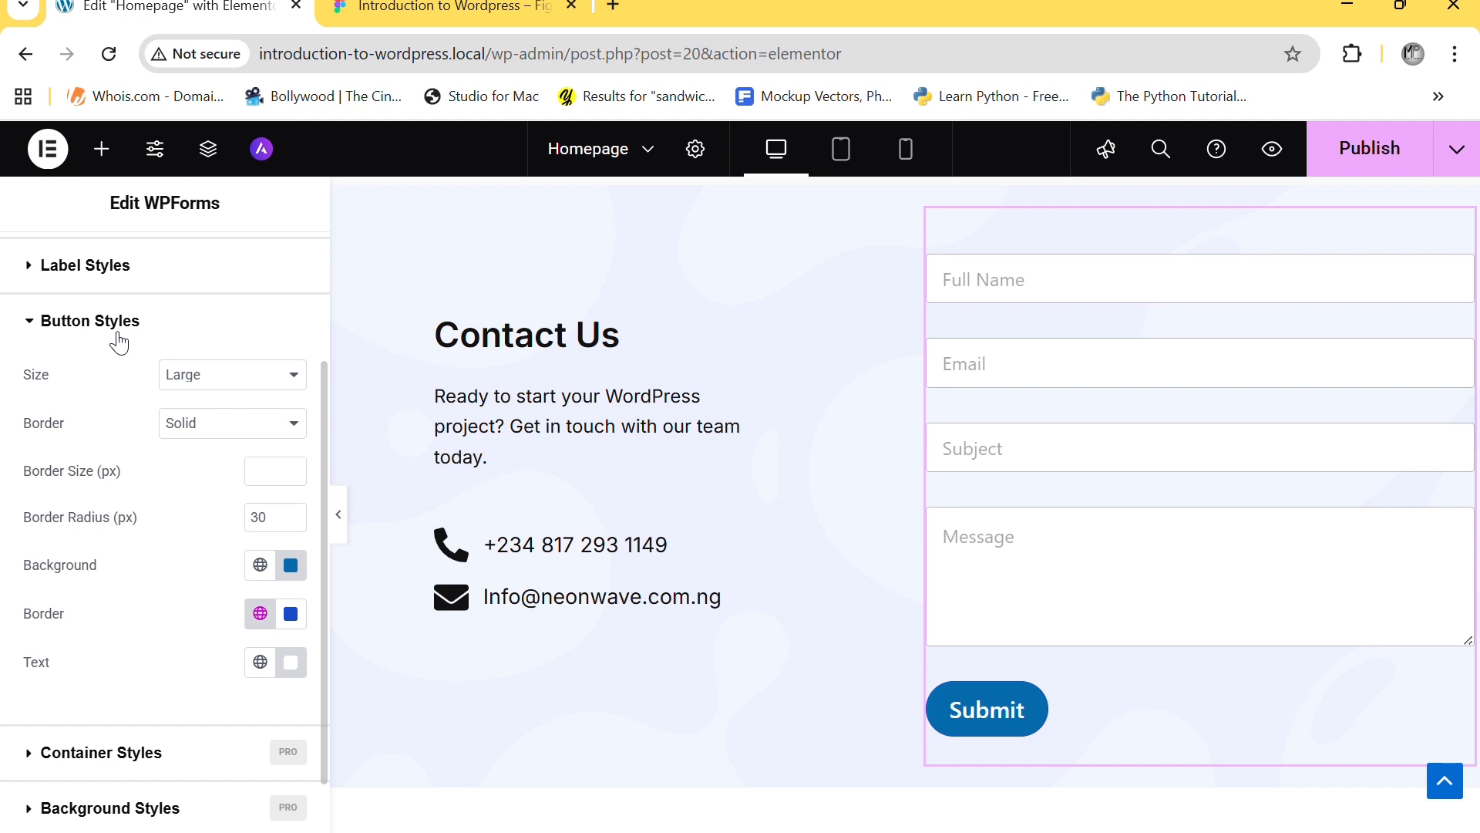
{"action": "left_click", "coordinate": [257, 568]}
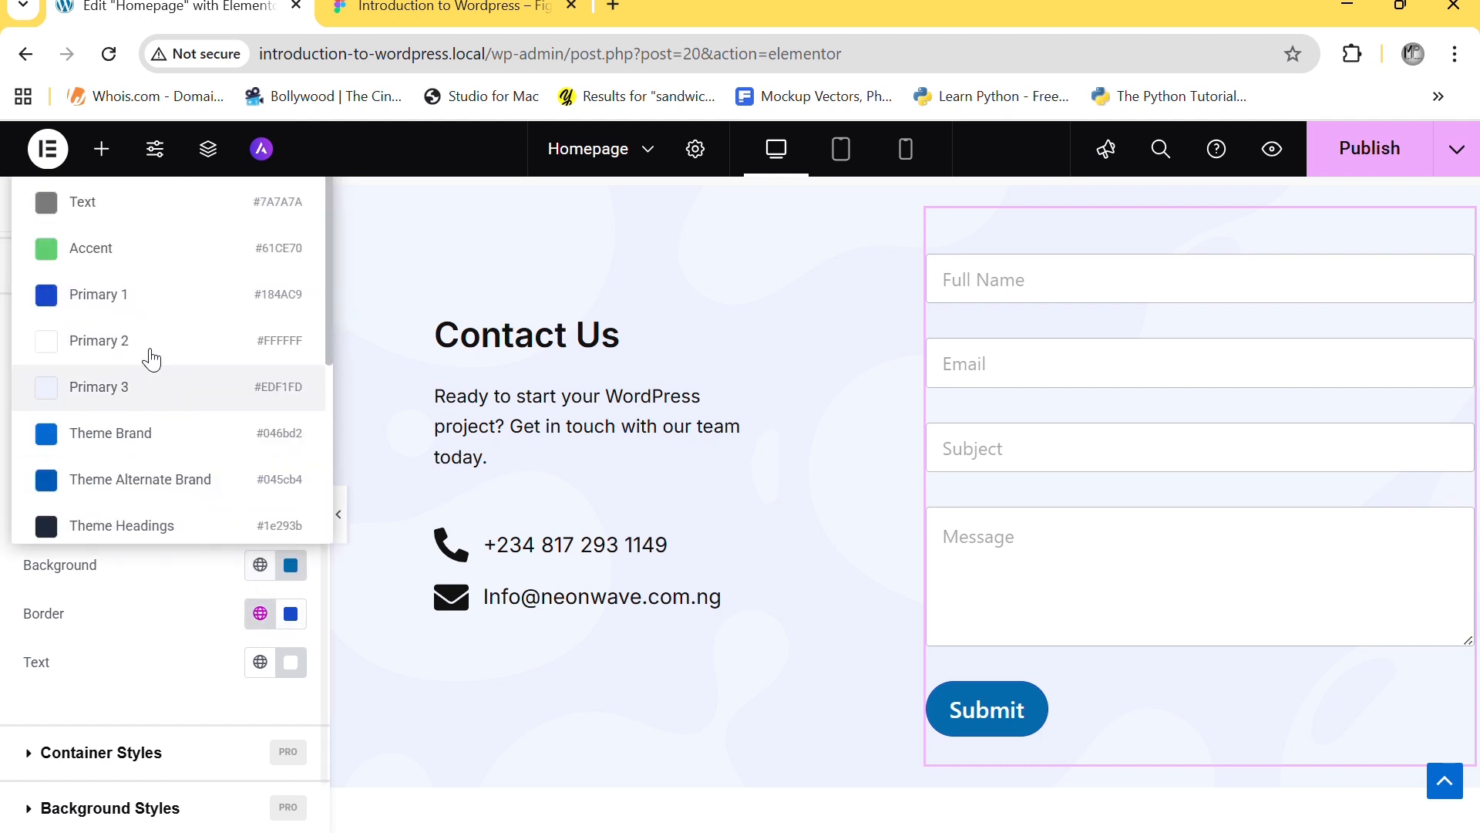
{"action": "left_click", "coordinate": [129, 299]}
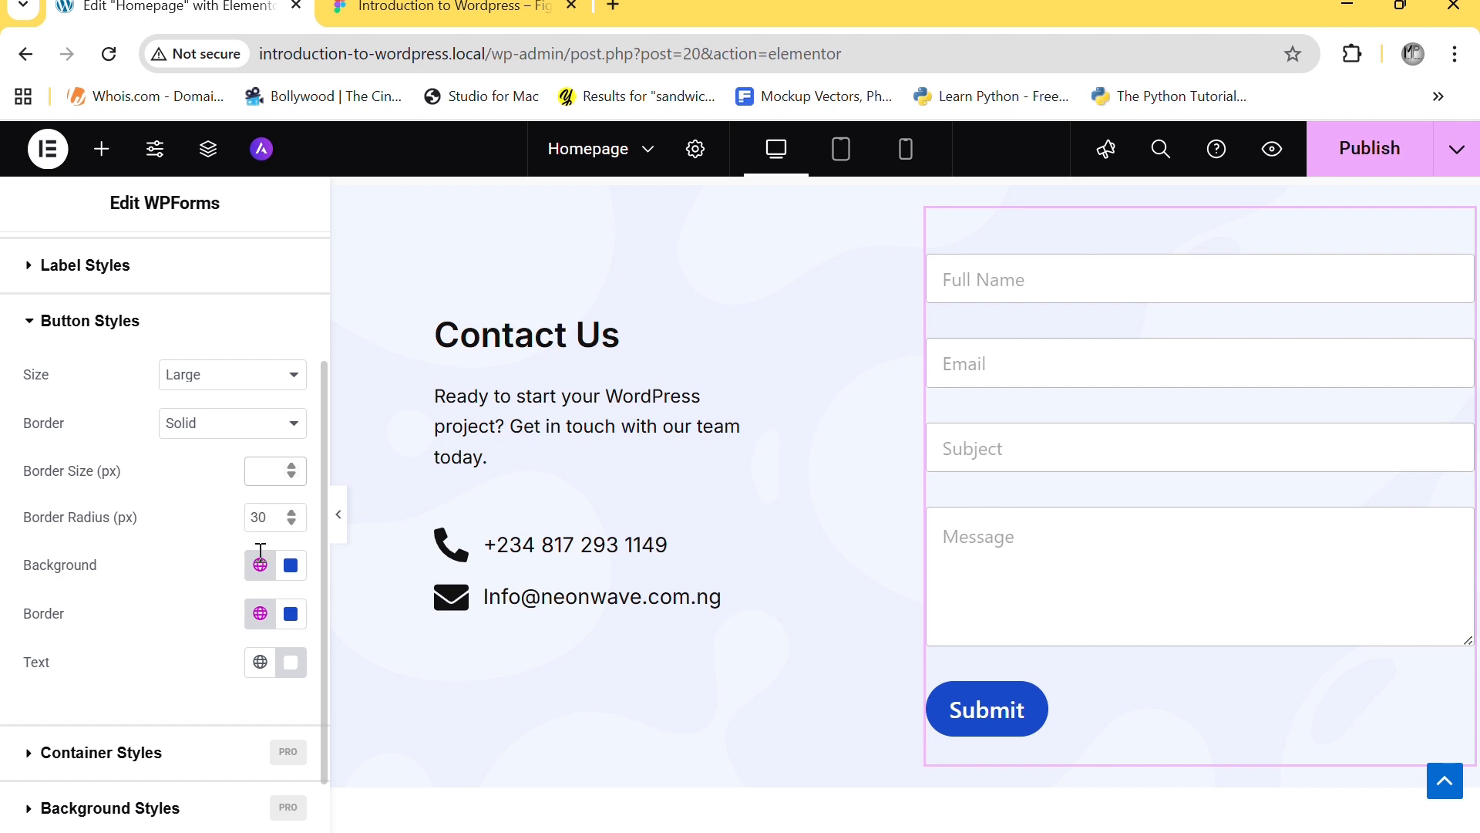
- Try the global colour Accent with a 20 px border size on the Submit button's border
{"action": "left_click", "coordinate": [261, 616]}
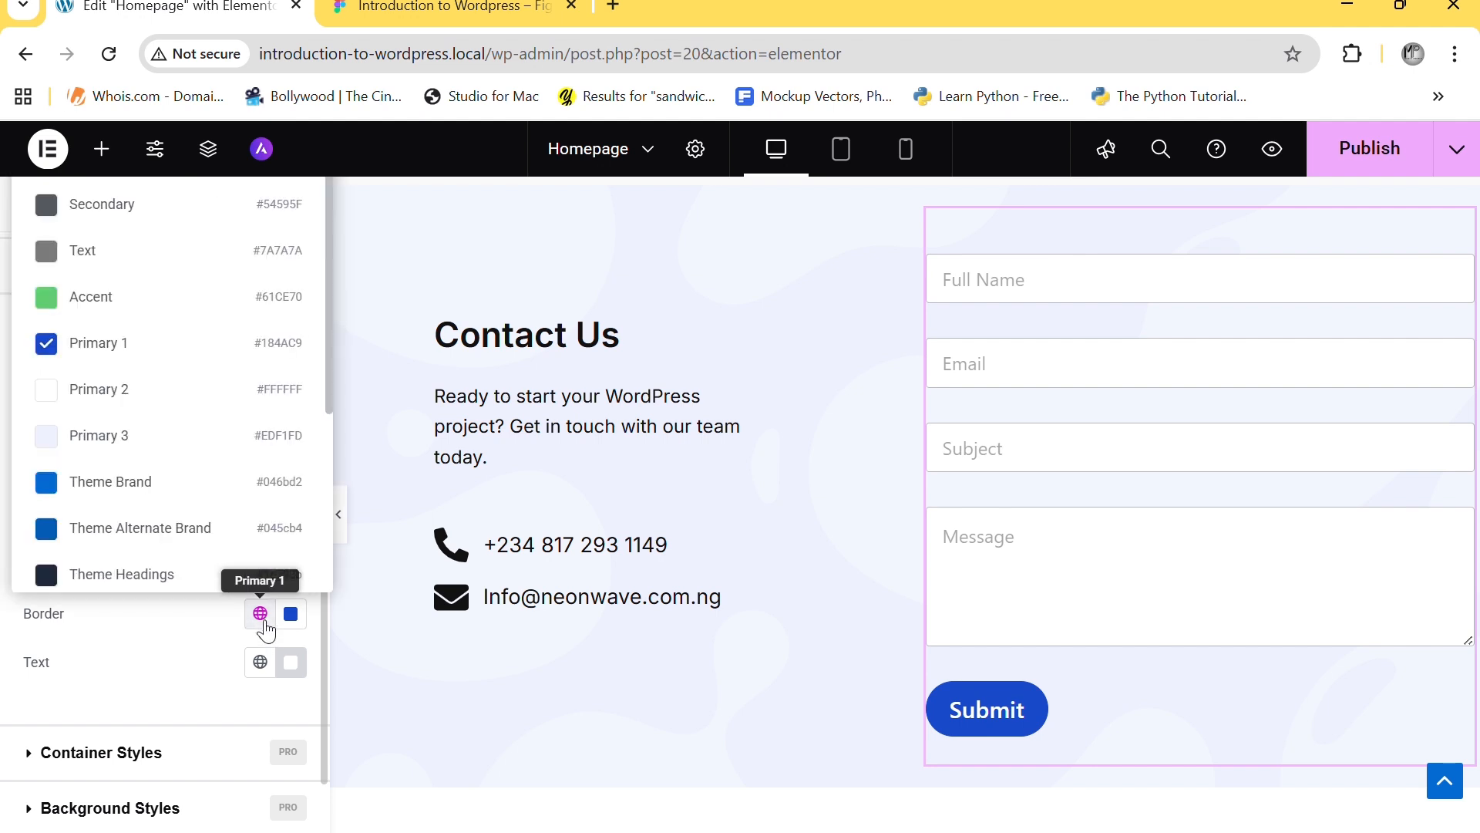
{"action": "left_click", "coordinate": [119, 309]}
{"action": "left_click", "coordinate": [265, 468]}
{"action": "type", "text": "20"}
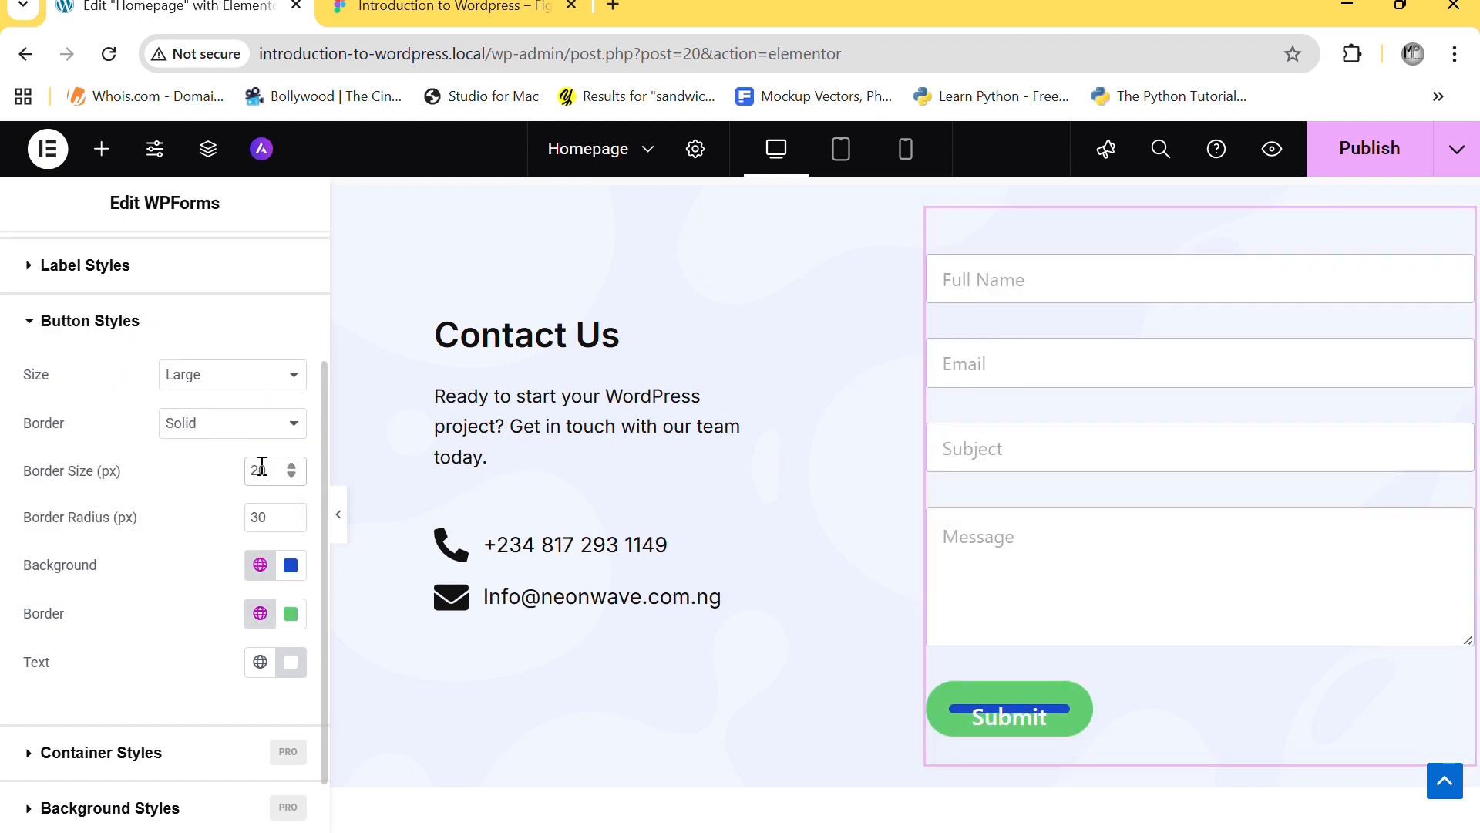
- Set the Submit button's border size to 10 px and its border colour to the global colour Primary 1
{"action": "left_click", "coordinate": [291, 475]}
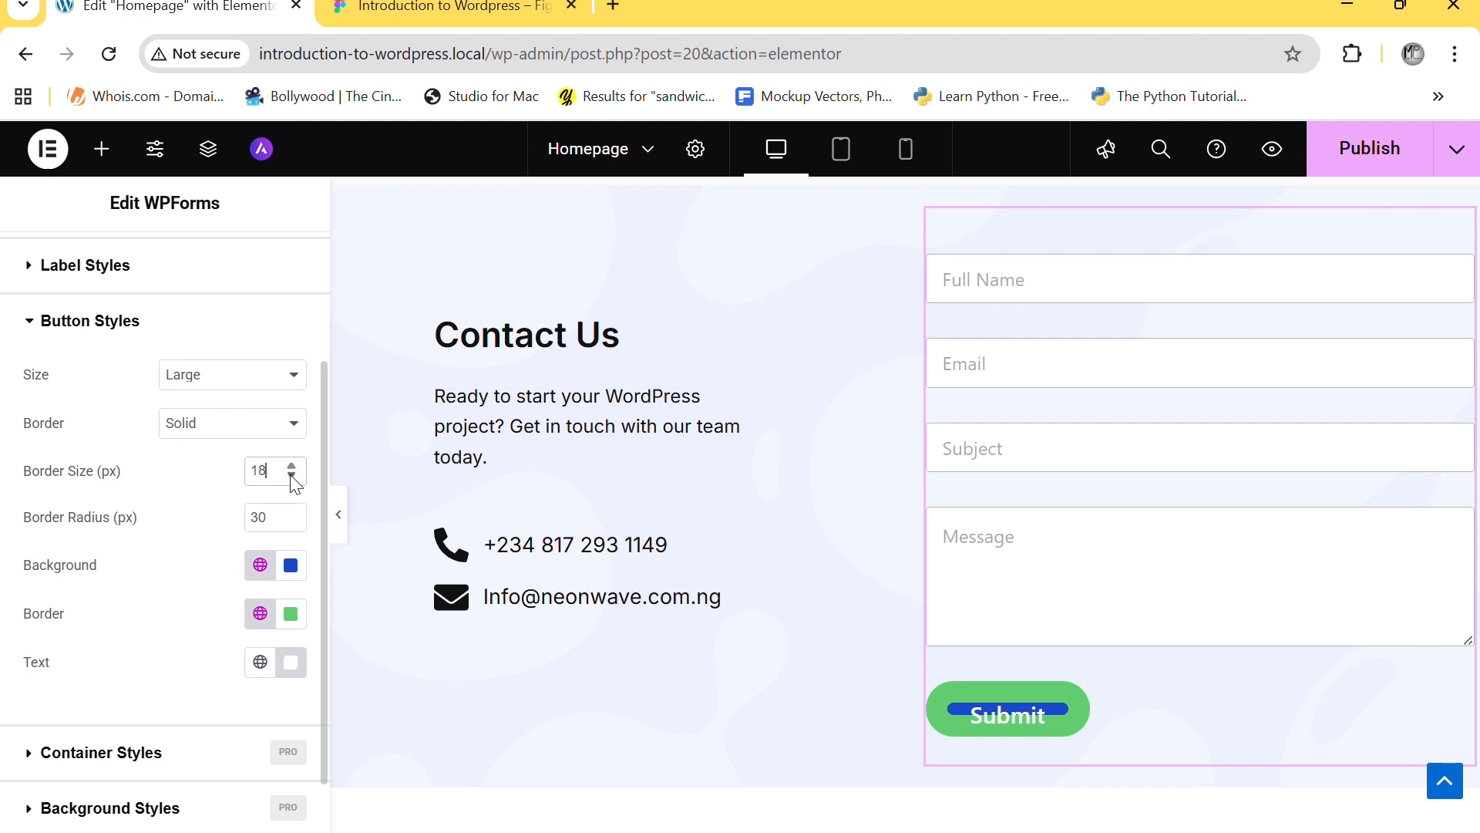
{"action": "left_click", "coordinate": [291, 475]}
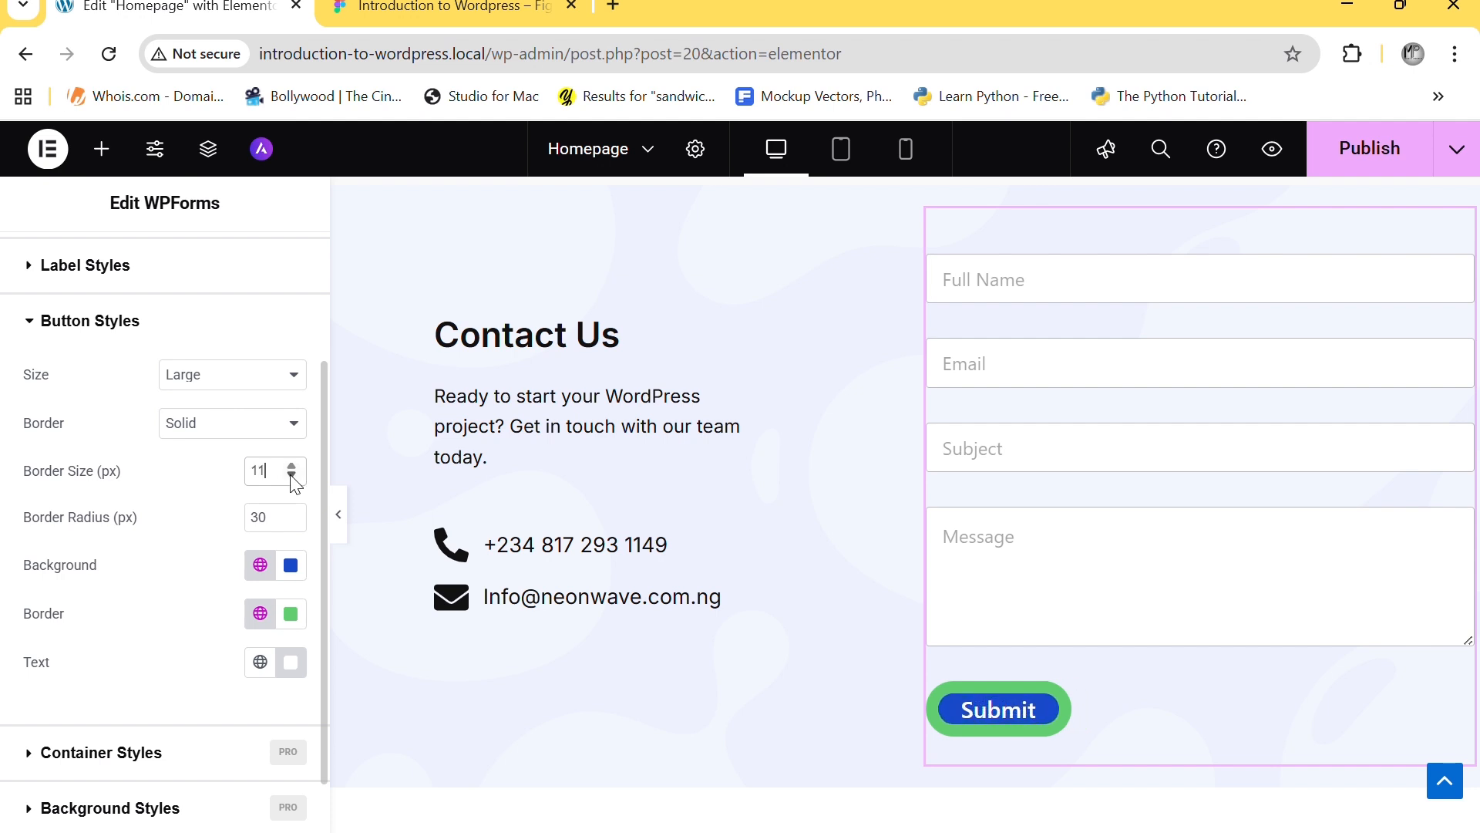
{"action": "left_click", "coordinate": [257, 614]}
{"action": "left_click", "coordinate": [199, 484]}
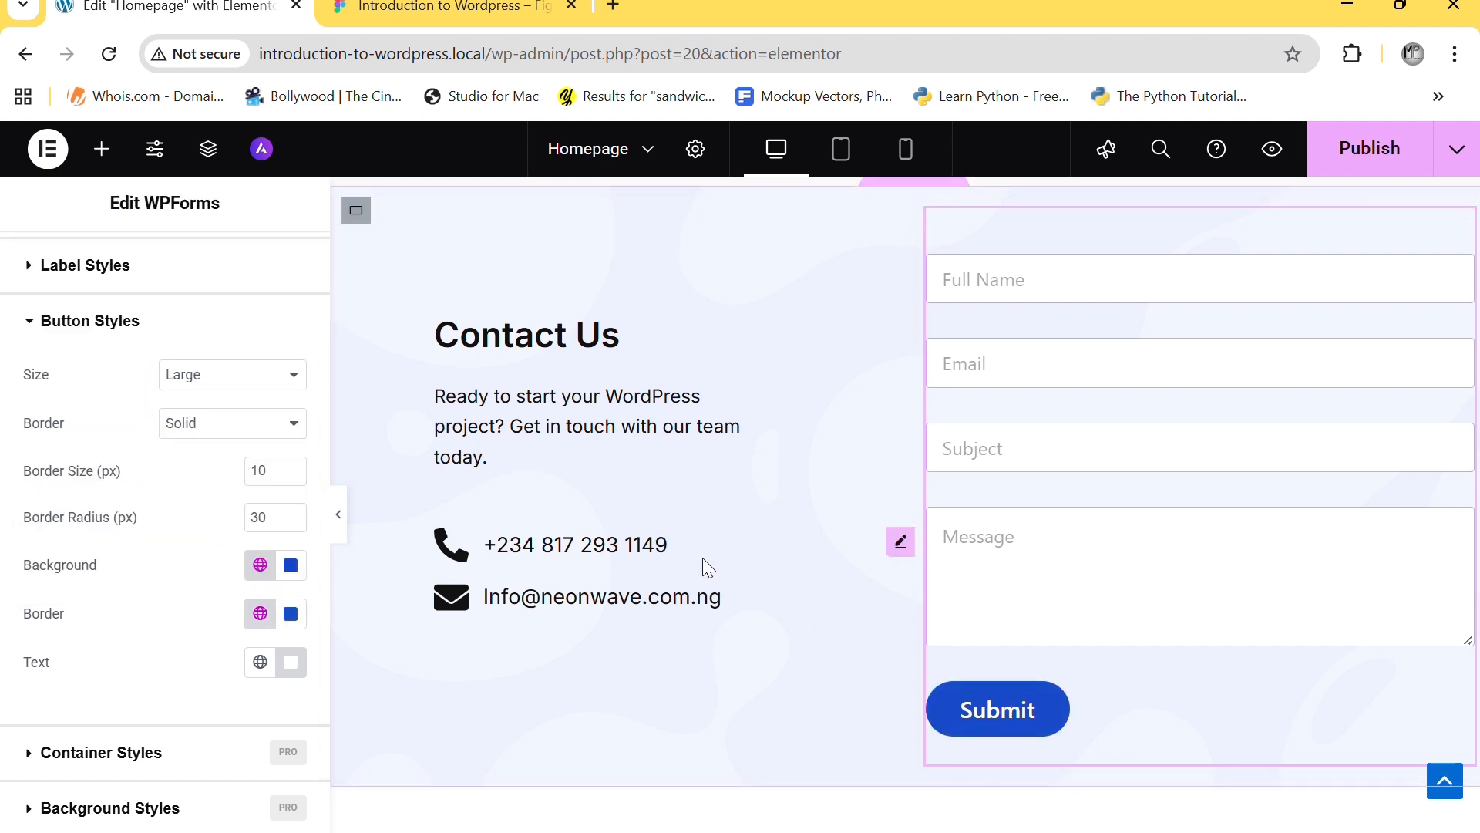
- Hide the editing panel and review the whole homepage at desktop width, from the hero section to the Contact Us form
{"action": "left_click", "coordinate": [339, 516]}
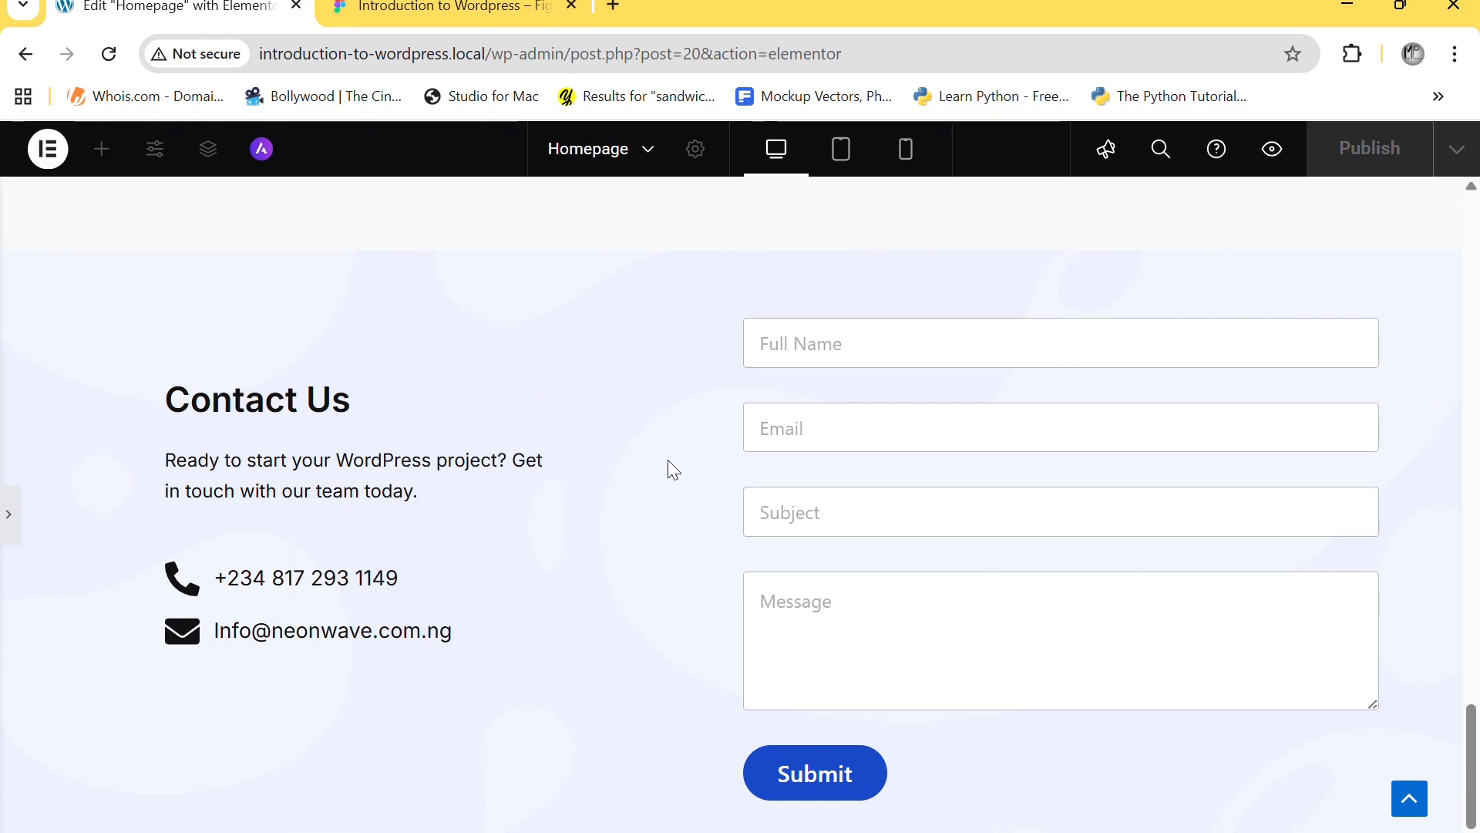
{"action": "scroll", "coordinate": [673, 470], "scroll_direction": "up", "scroll_amount": 5}
{"action": "scroll", "coordinate": [673, 470], "scroll_direction": "up", "scroll_amount": 20}
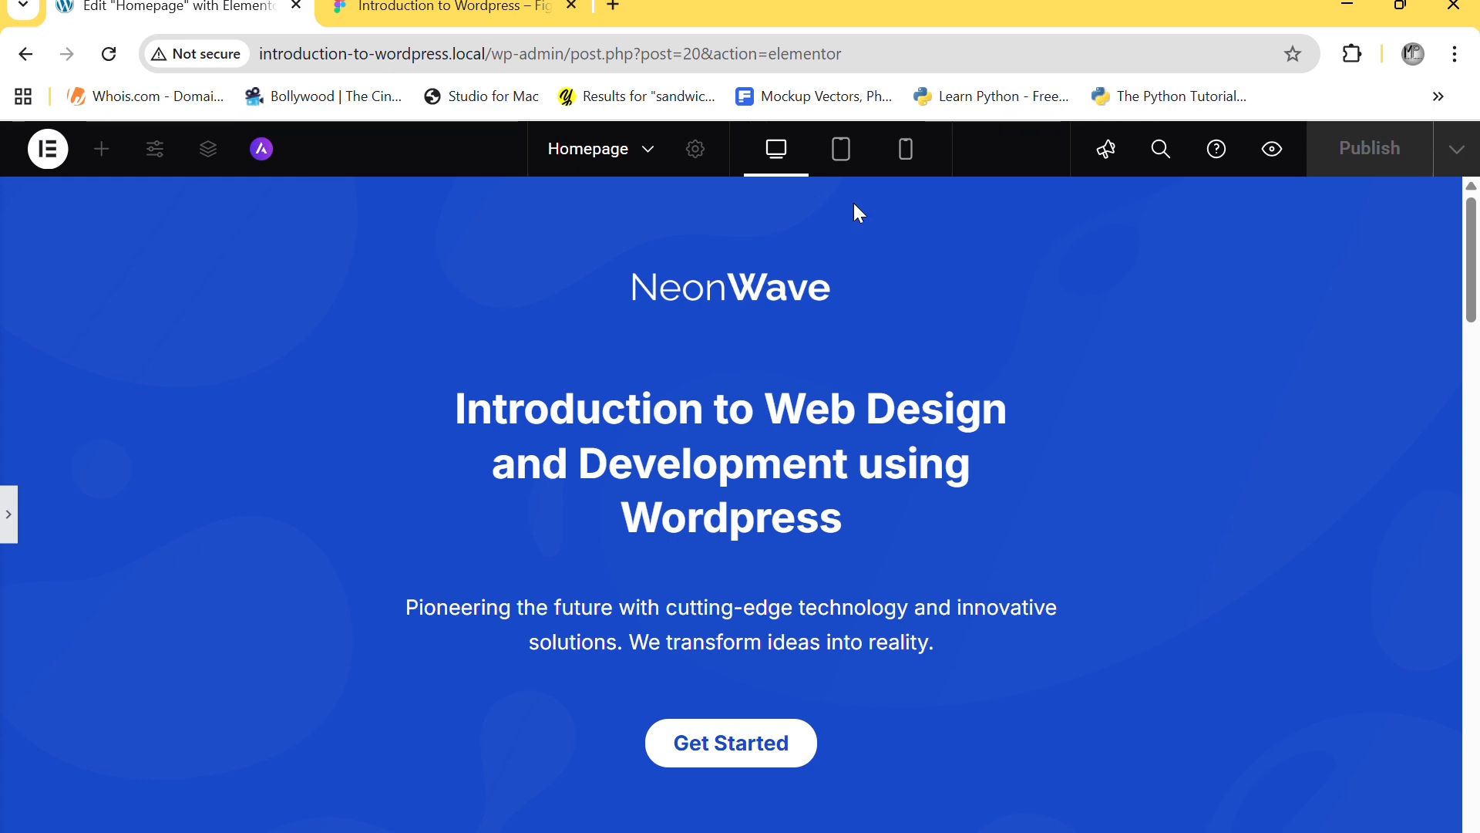
{"action": "scroll", "coordinate": [558, 413], "scroll_direction": "down", "scroll_amount": 20}
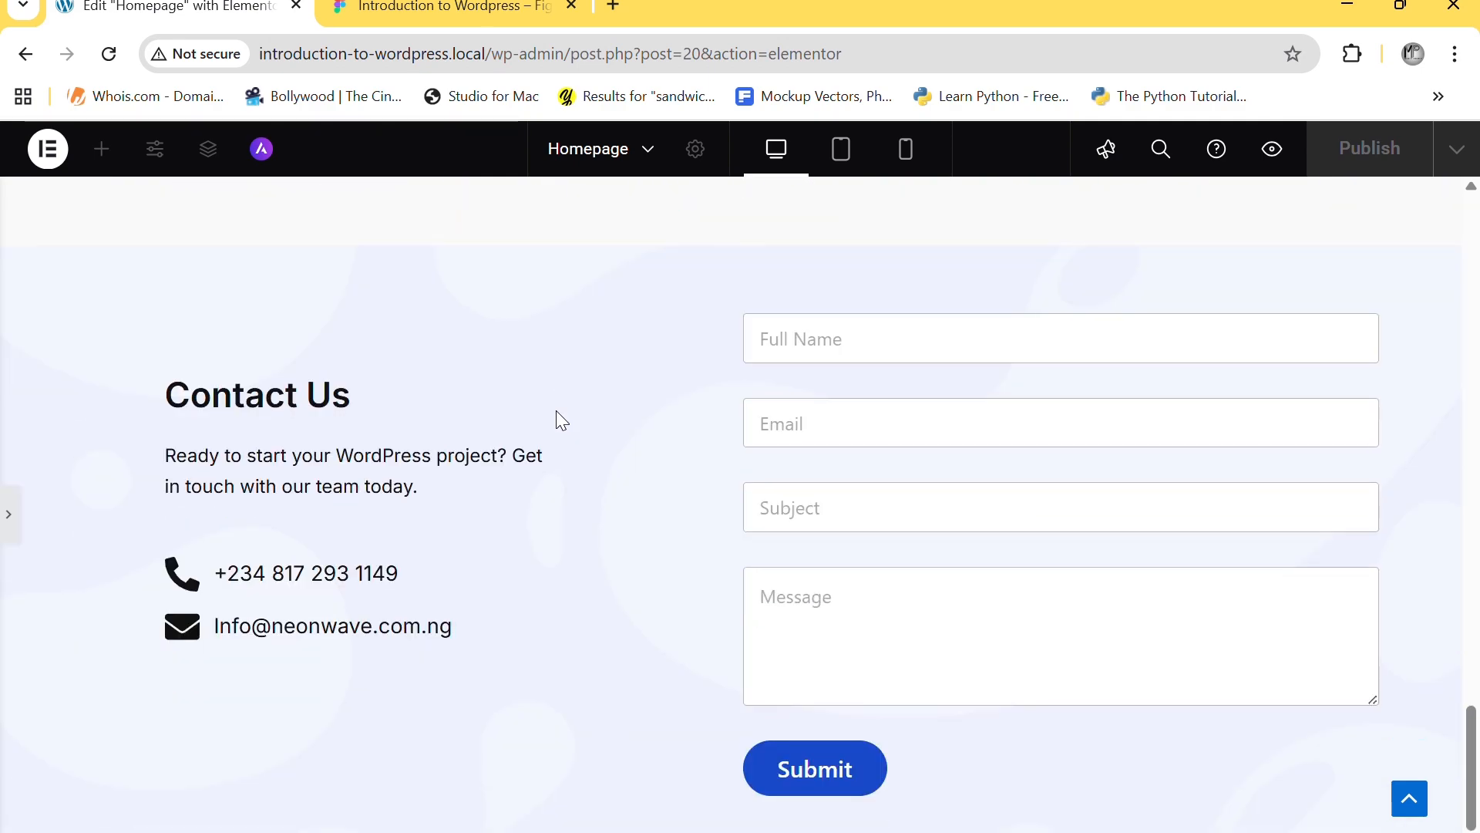
{"action": "scroll", "coordinate": [557, 411], "scroll_direction": "up", "scroll_amount": 10}
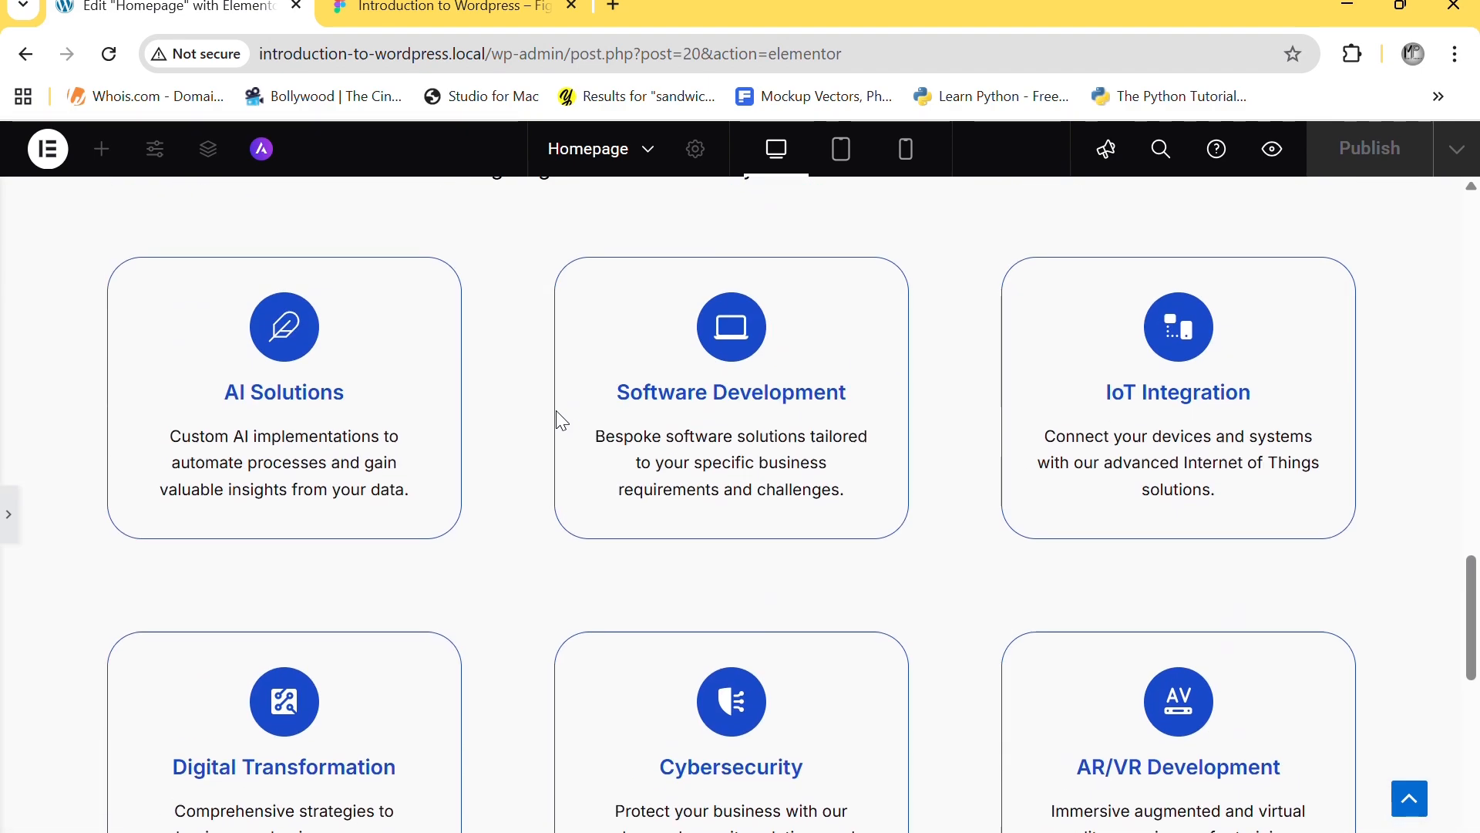
{"action": "scroll", "coordinate": [556, 412], "scroll_direction": "up", "scroll_amount": 10}
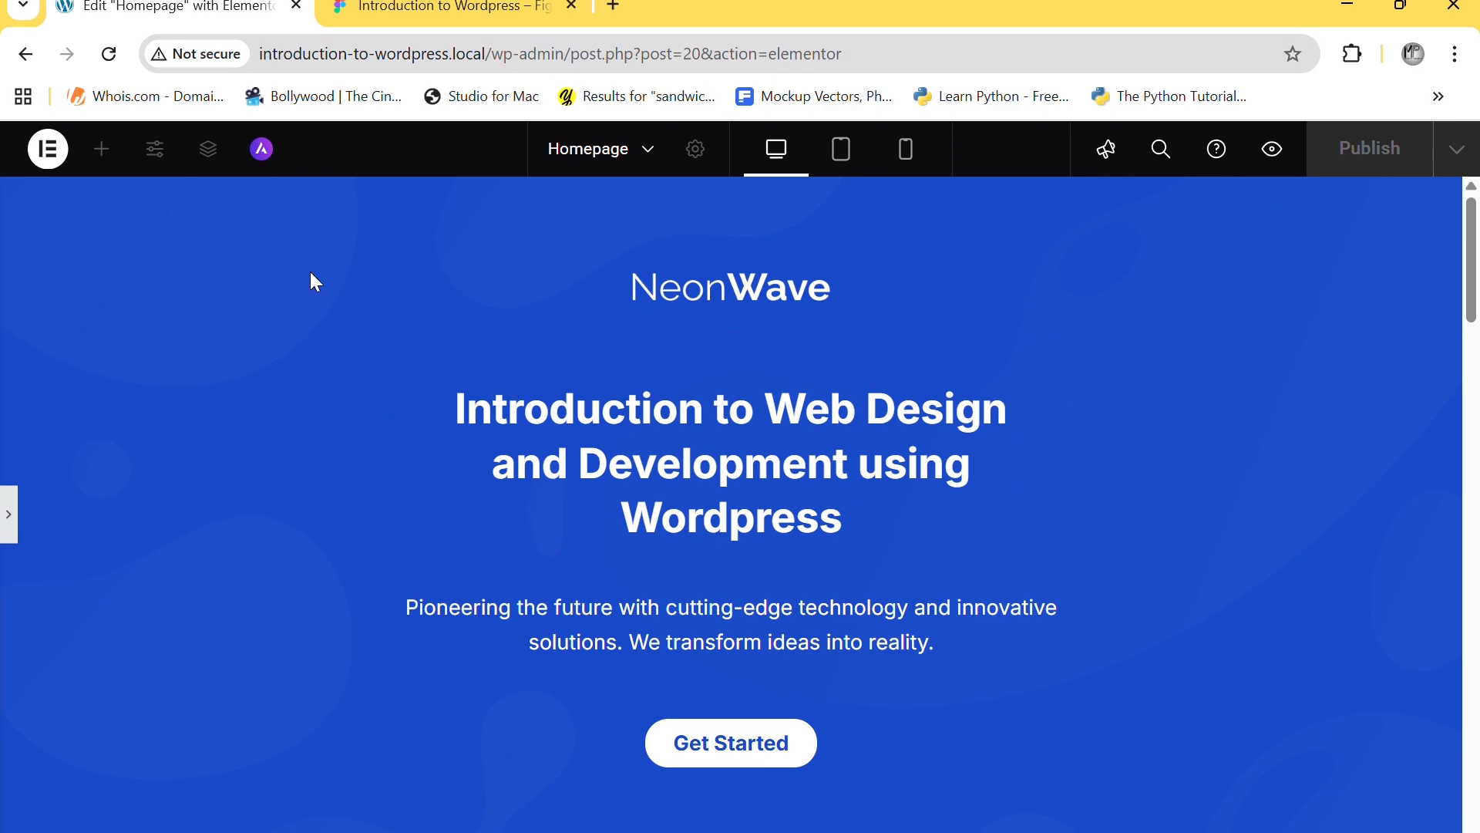
{"action": "scroll", "coordinate": [732, 339], "scroll_direction": "down", "scroll_amount": 7}
{"action": "scroll", "coordinate": [733, 339], "scroll_direction": "down", "scroll_amount": 15}
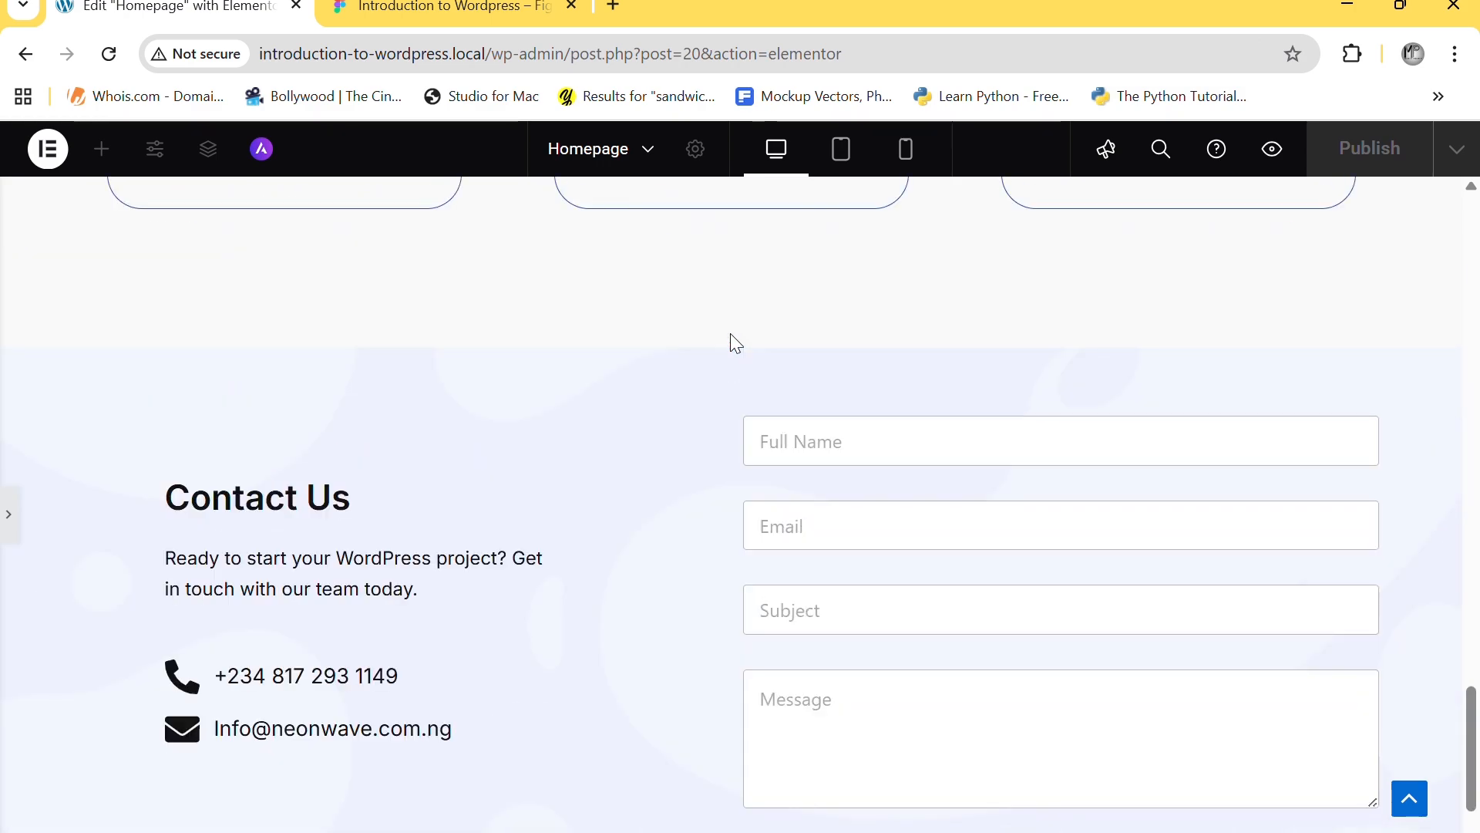
{"action": "scroll", "coordinate": [732, 339], "scroll_direction": "up", "scroll_amount": 8}
{"action": "scroll", "coordinate": [733, 339], "scroll_direction": "up", "scroll_amount": 14}
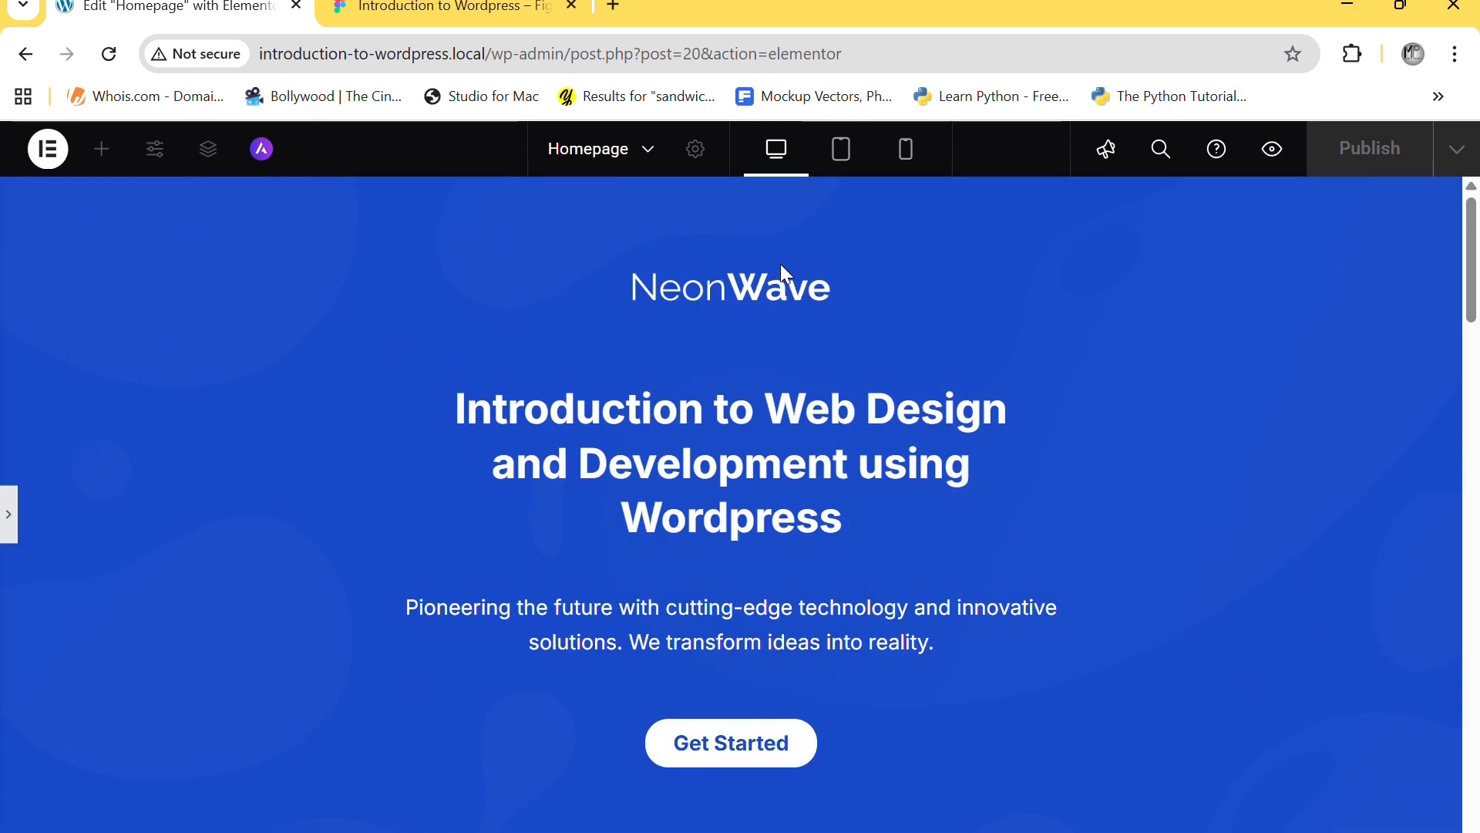
- Review the homepage's layout in the tablet view, from the hero section to the Contact Us form
{"action": "left_click", "coordinate": [842, 150]}
{"action": "scroll", "coordinate": [853, 501], "scroll_direction": "down", "scroll_amount": 5}
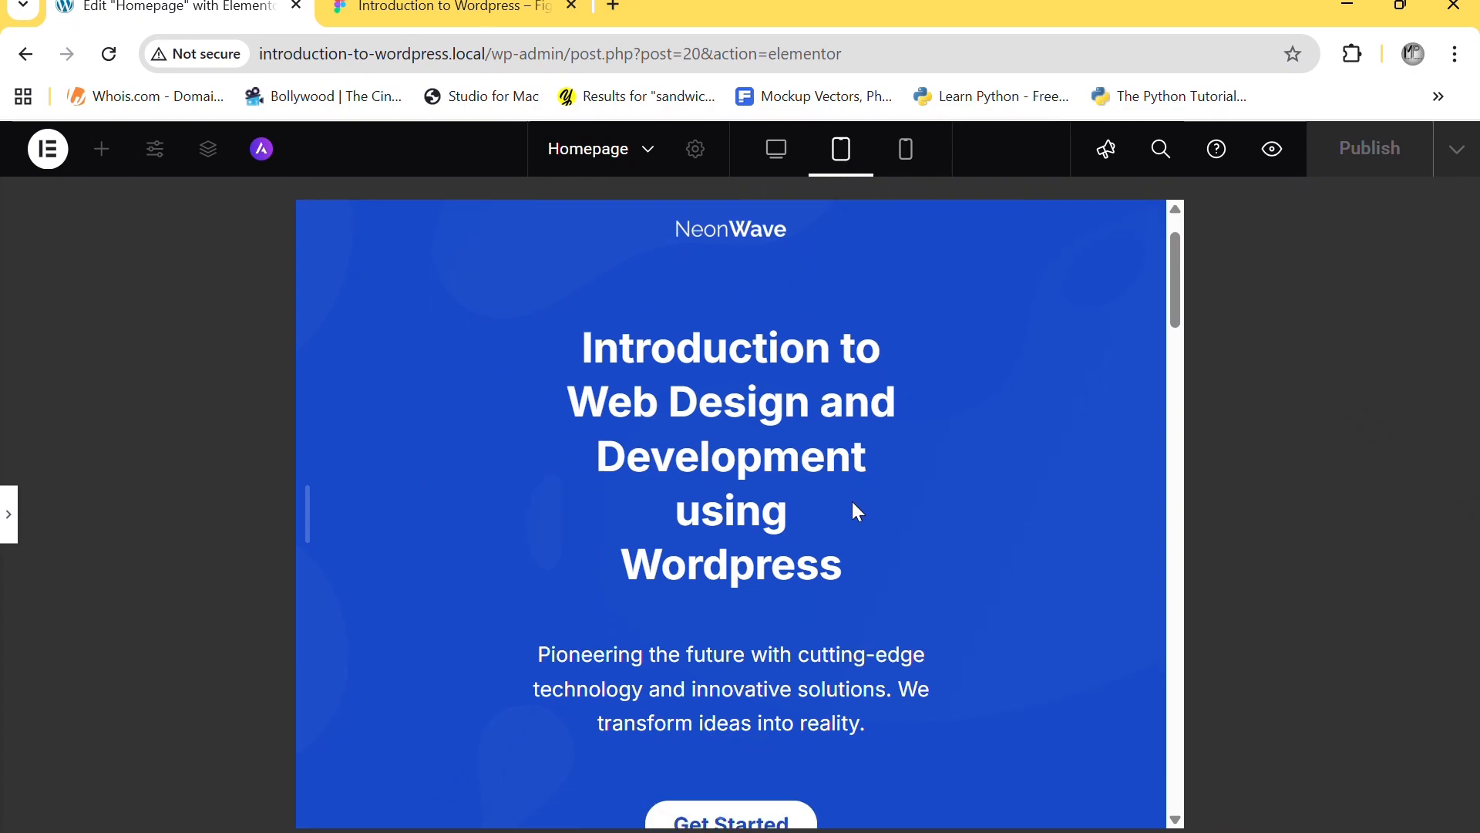
{"action": "scroll", "coordinate": [853, 502], "scroll_direction": "down", "scroll_amount": 12}
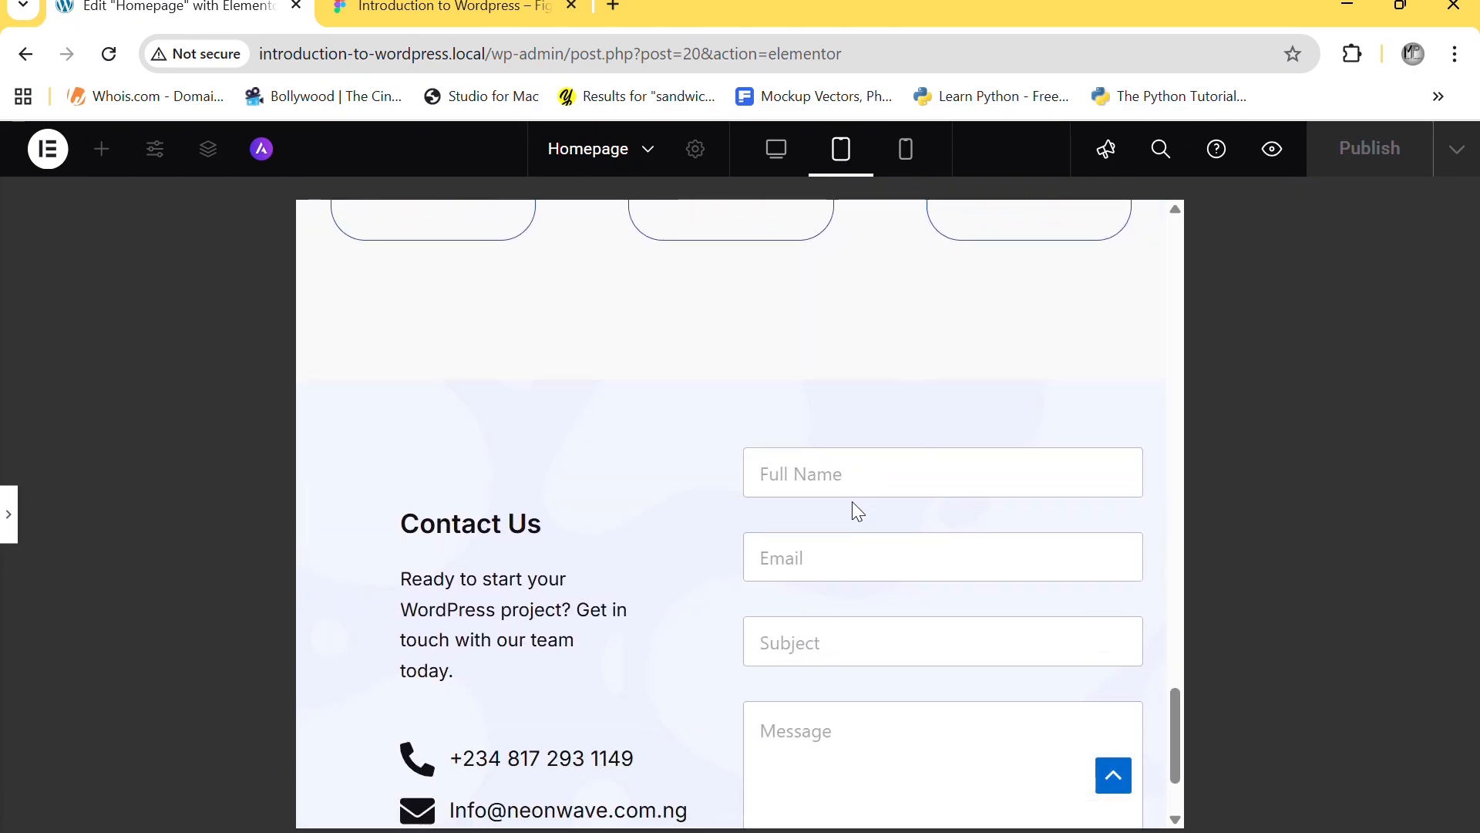
{"action": "scroll", "coordinate": [852, 501], "scroll_direction": "up", "scroll_amount": 4}
{"action": "scroll", "coordinate": [853, 503], "scroll_direction": "up", "scroll_amount": 8}
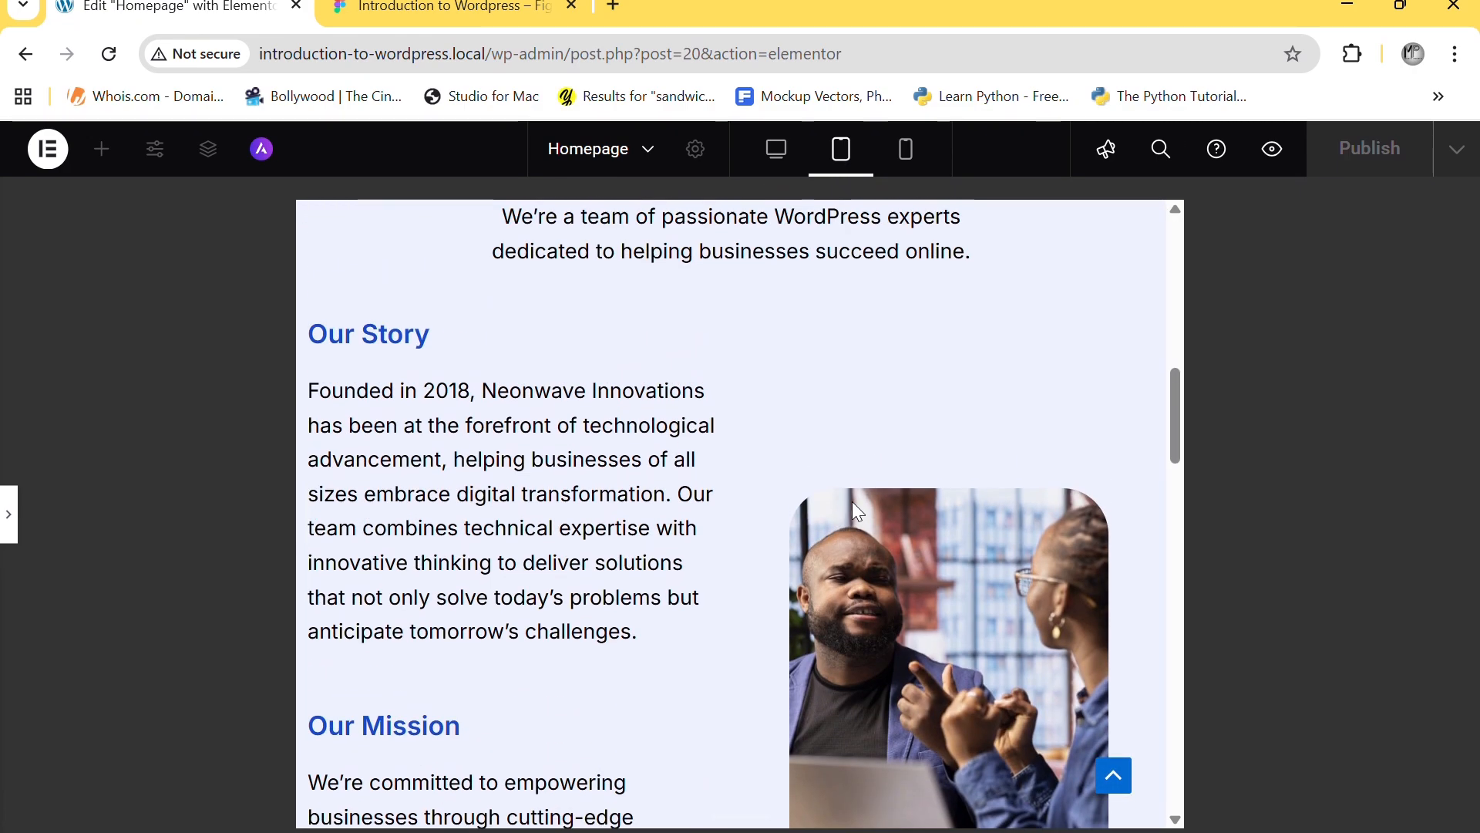
{"action": "scroll", "coordinate": [858, 510], "scroll_direction": "up", "scroll_amount": 5}
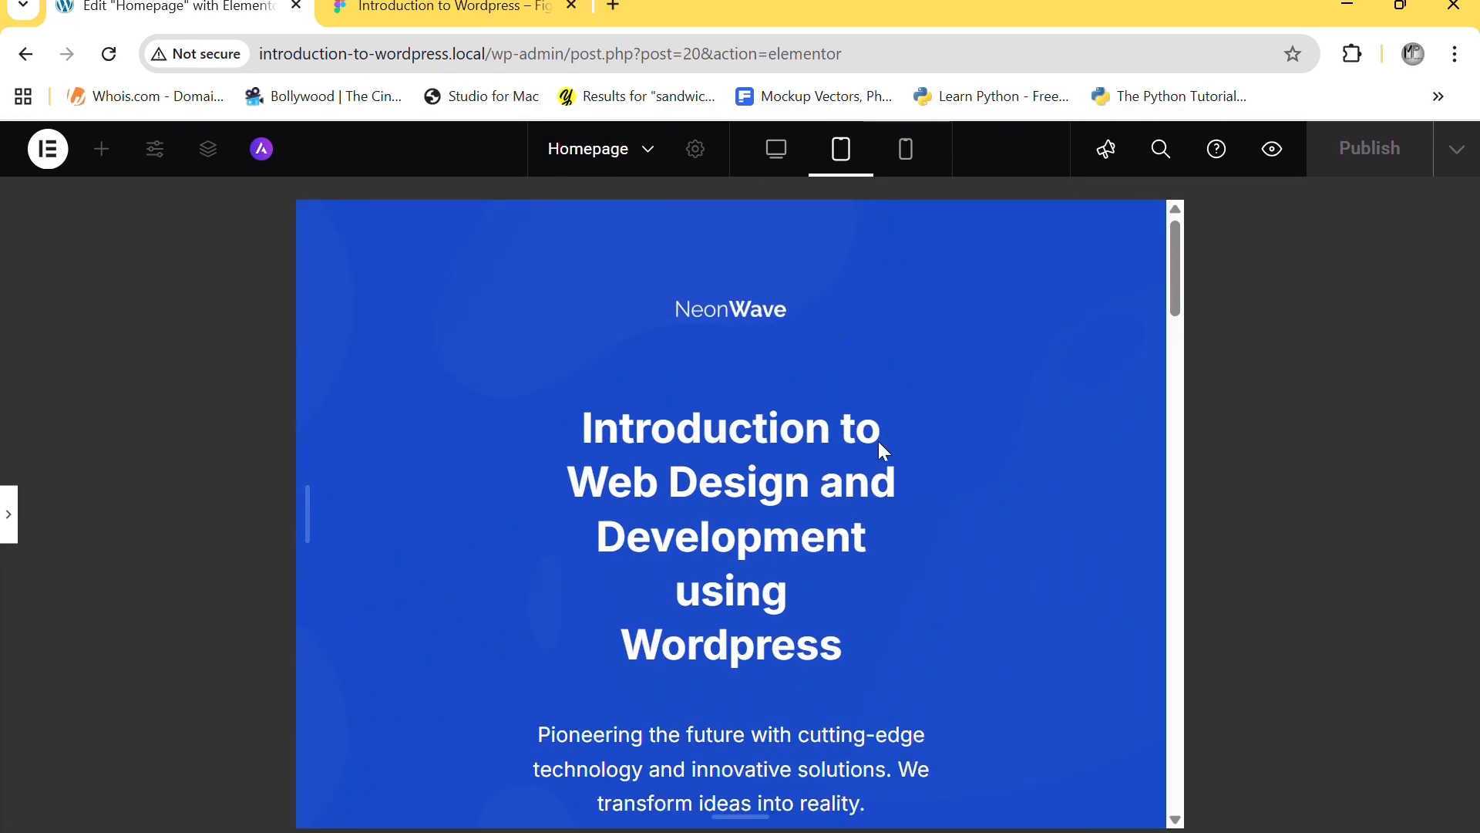
- Review the homepage's layout in the mobile view, including the contact form, and return to the desktop view
{"action": "left_click", "coordinate": [910, 167]}
{"action": "scroll", "coordinate": [730, 511], "scroll_direction": "down", "scroll_amount": 10}
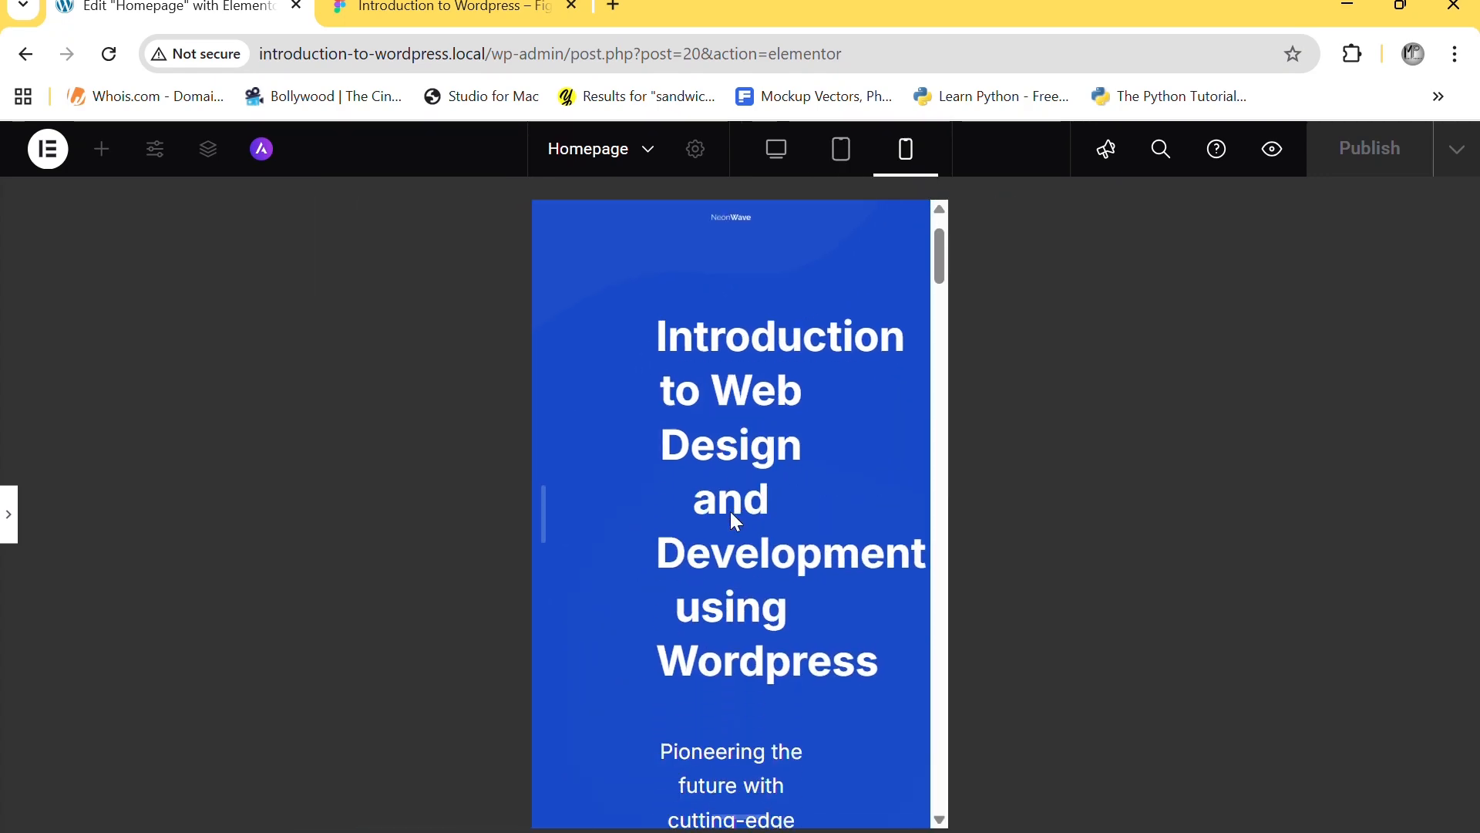
{"action": "scroll", "coordinate": [729, 511], "scroll_direction": "down", "scroll_amount": 12}
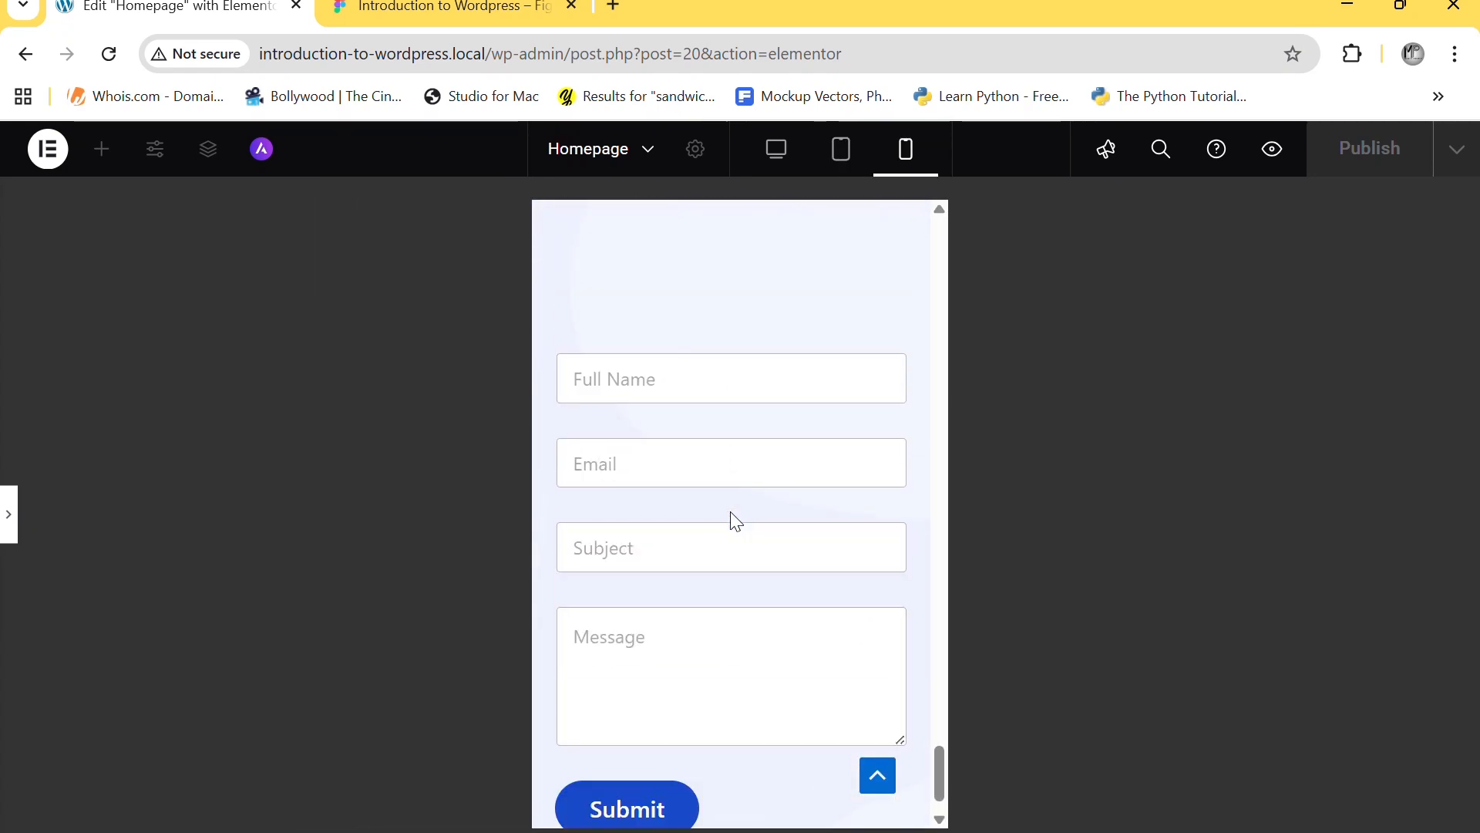
{"action": "scroll", "coordinate": [730, 522], "scroll_direction": "up", "scroll_amount": 15}
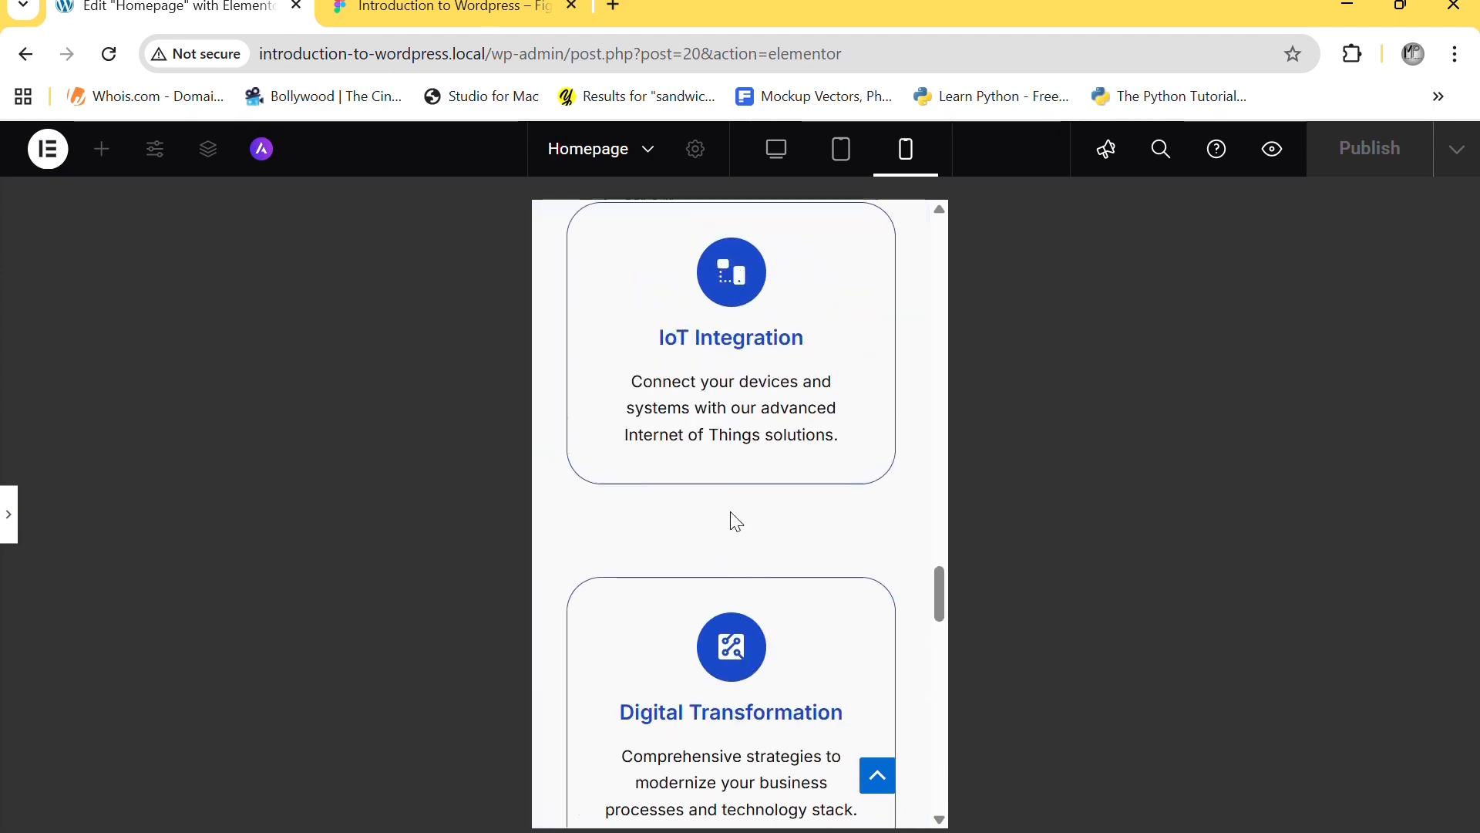
{"action": "scroll", "coordinate": [730, 513], "scroll_direction": "up", "scroll_amount": 10}
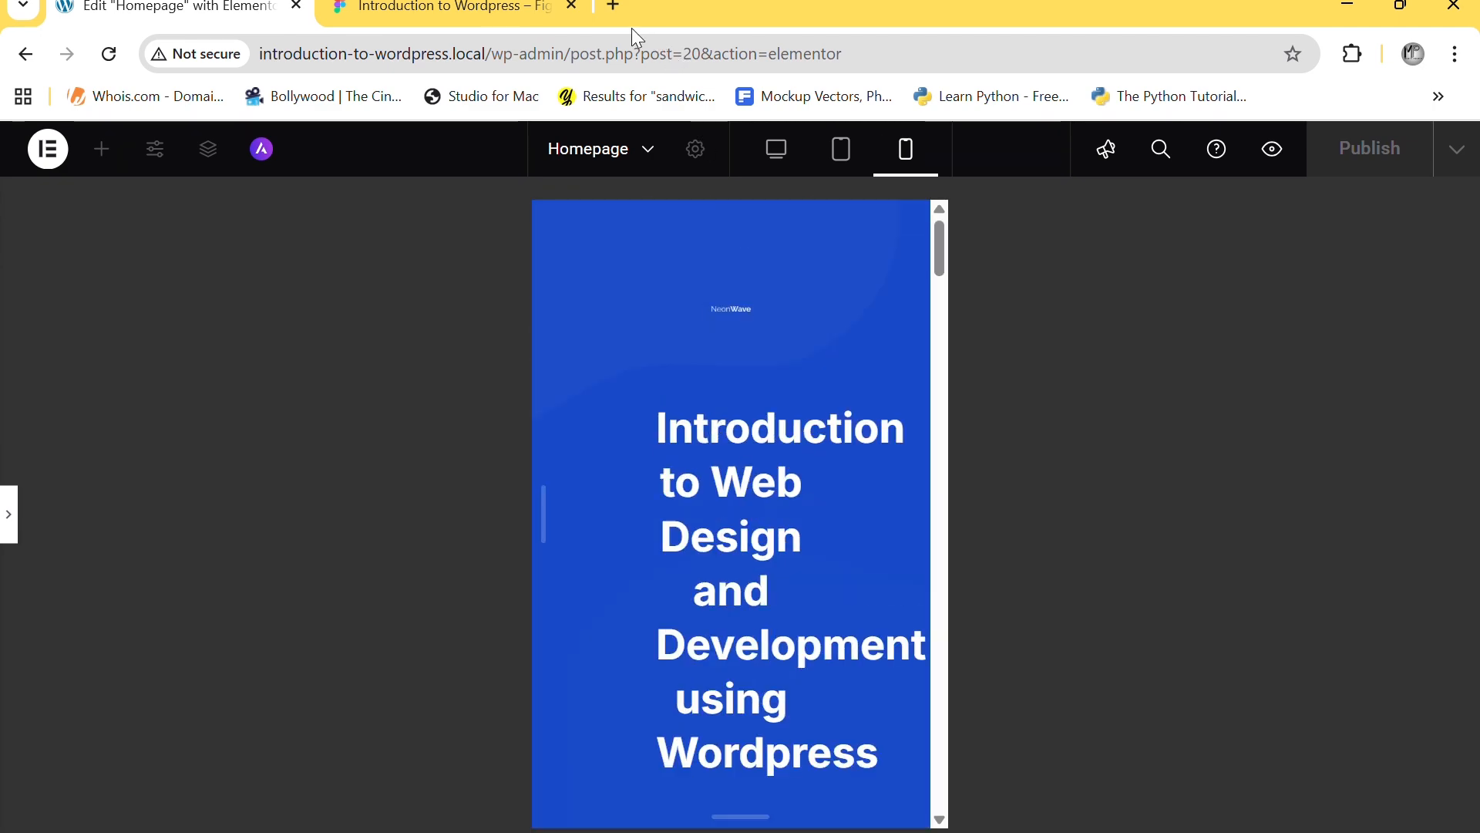
{"action": "left_click", "coordinate": [790, 143]}
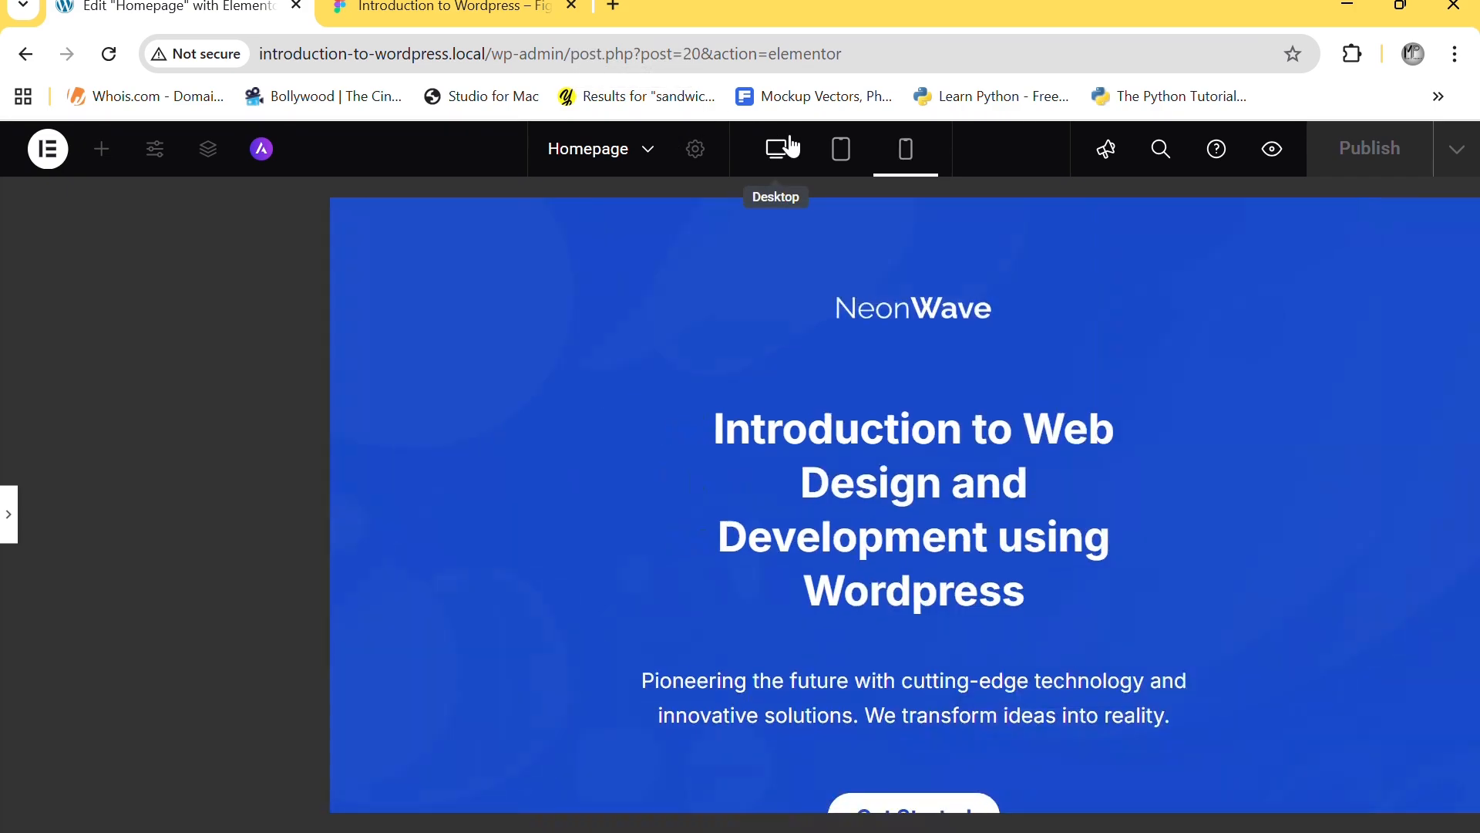